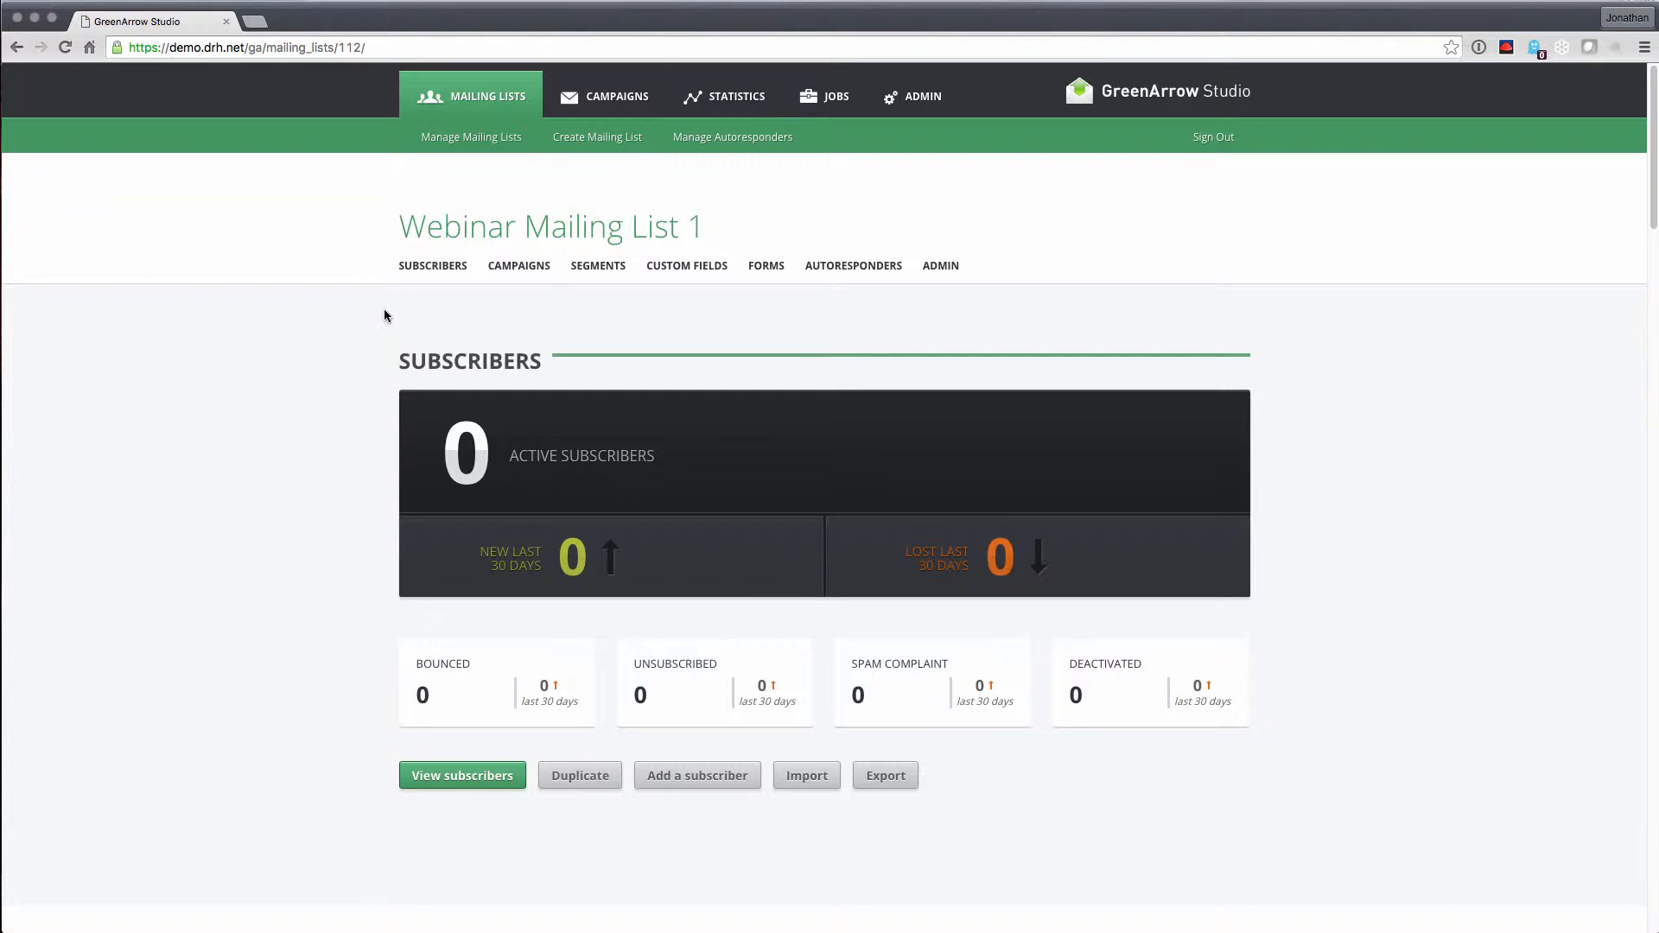
# Open the Import Subscribers form from the Webinar Mailing List 1 overview
pyautogui.click(807, 785)
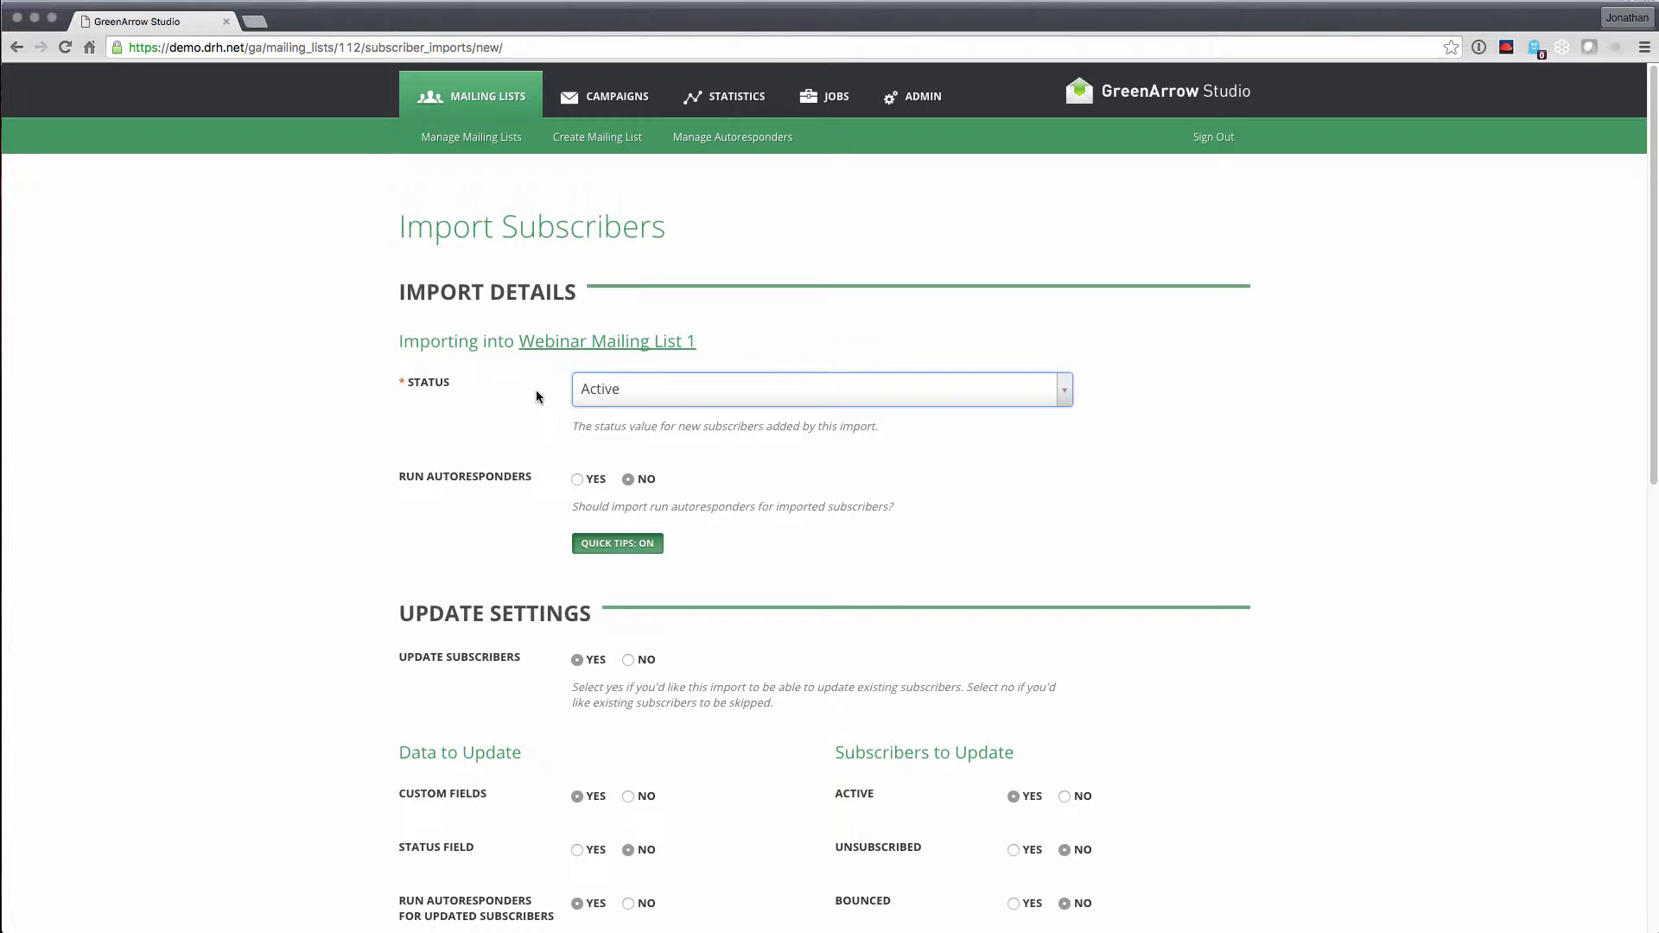
# Keep the imported subscribers' status as Active and review the update settings below
pyautogui.click(617, 395)
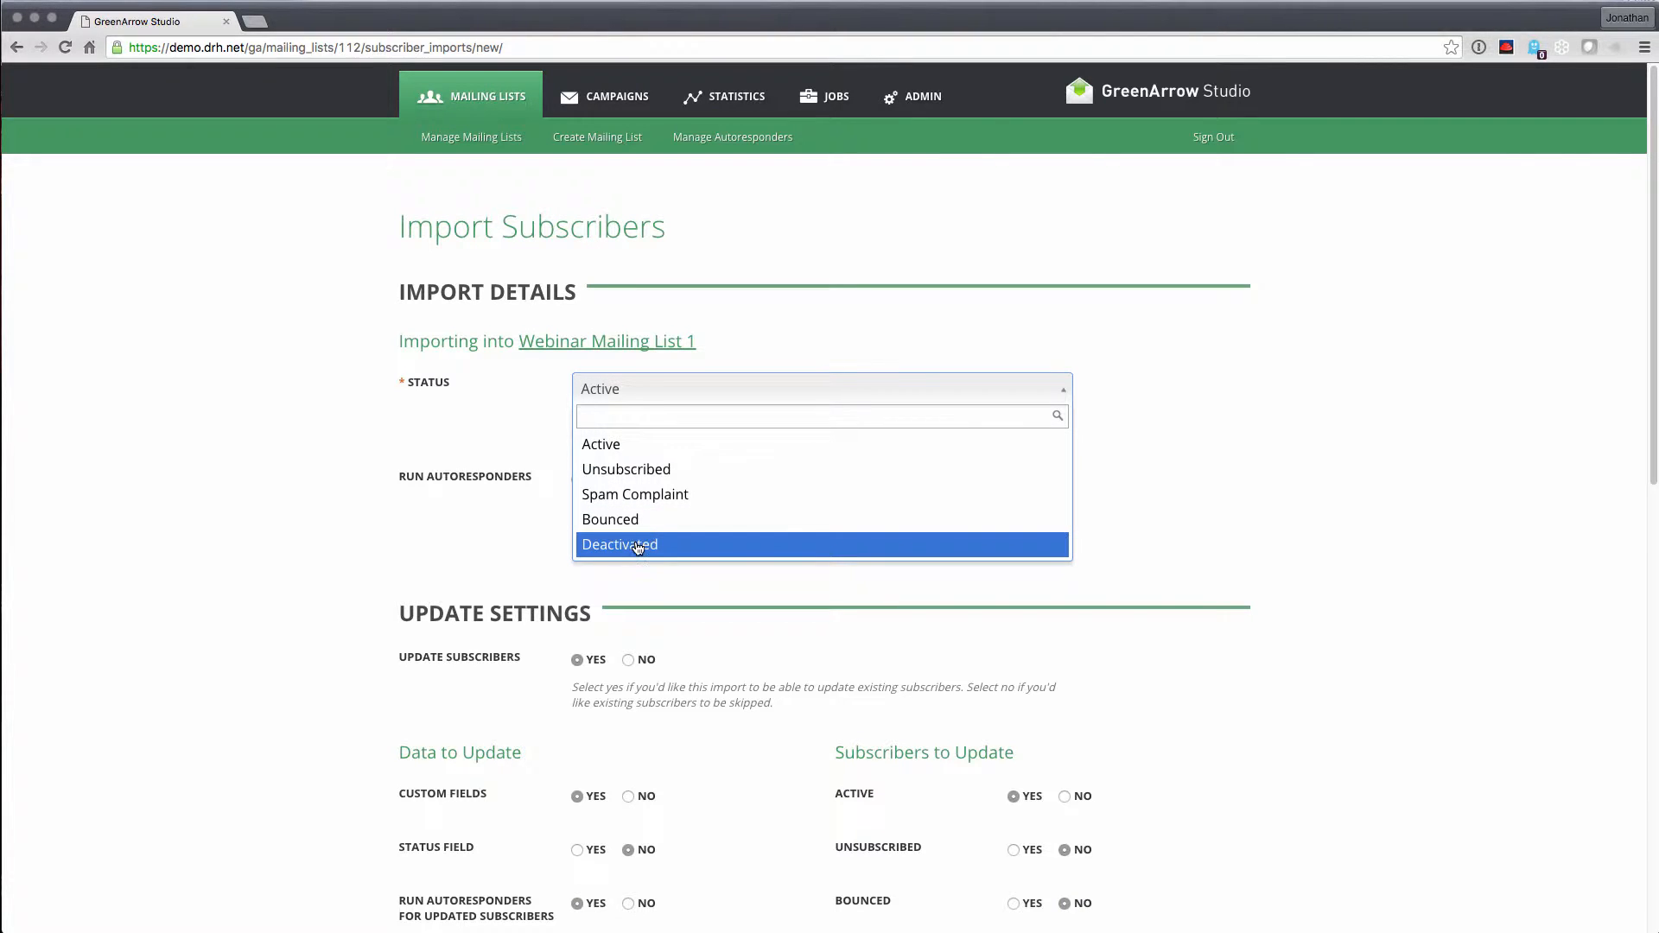
pyautogui.click(499, 396)
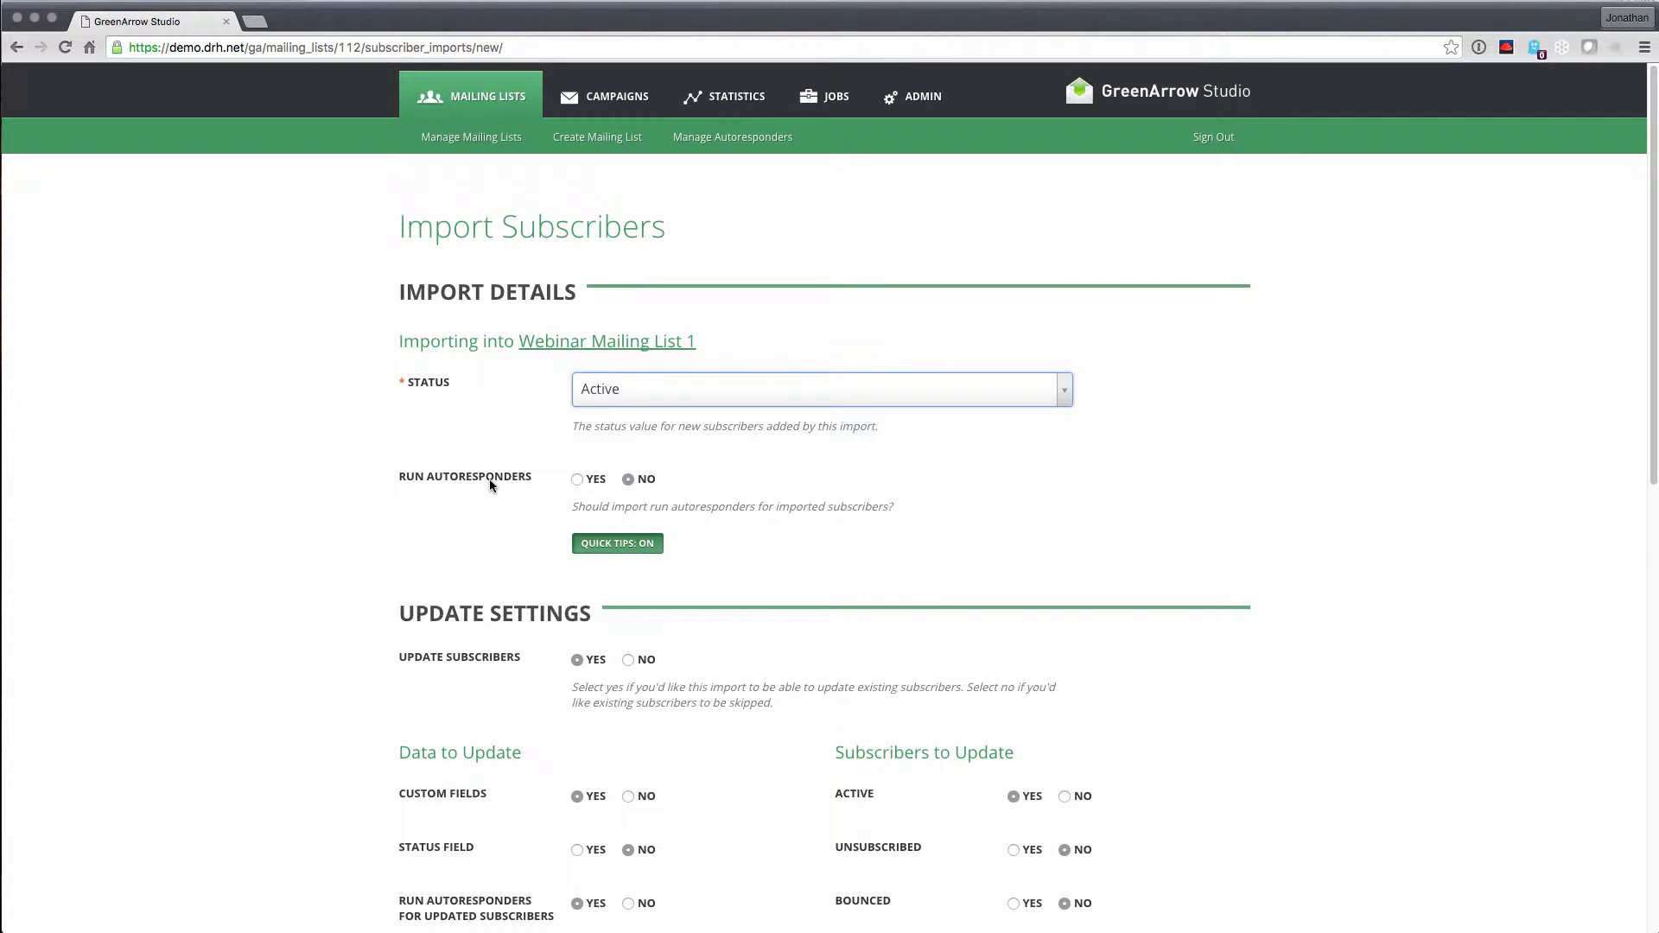
pyautogui.click(578, 481)
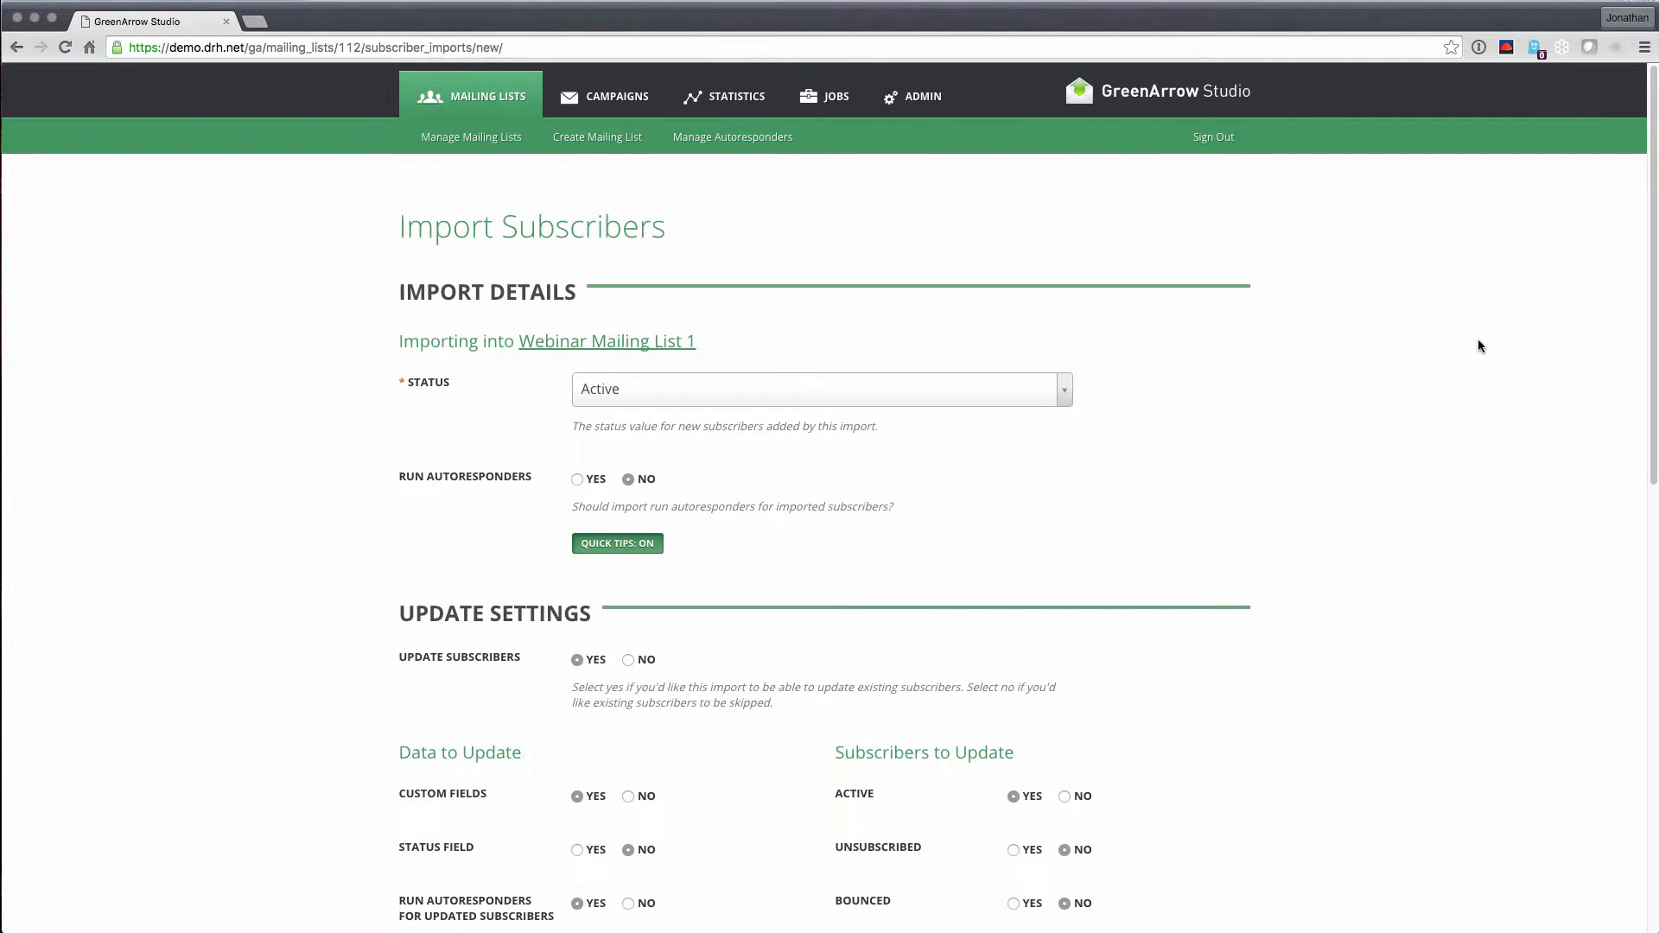
pyautogui.moveTo(1652, 328); pyautogui.dragTo(1653, 520)
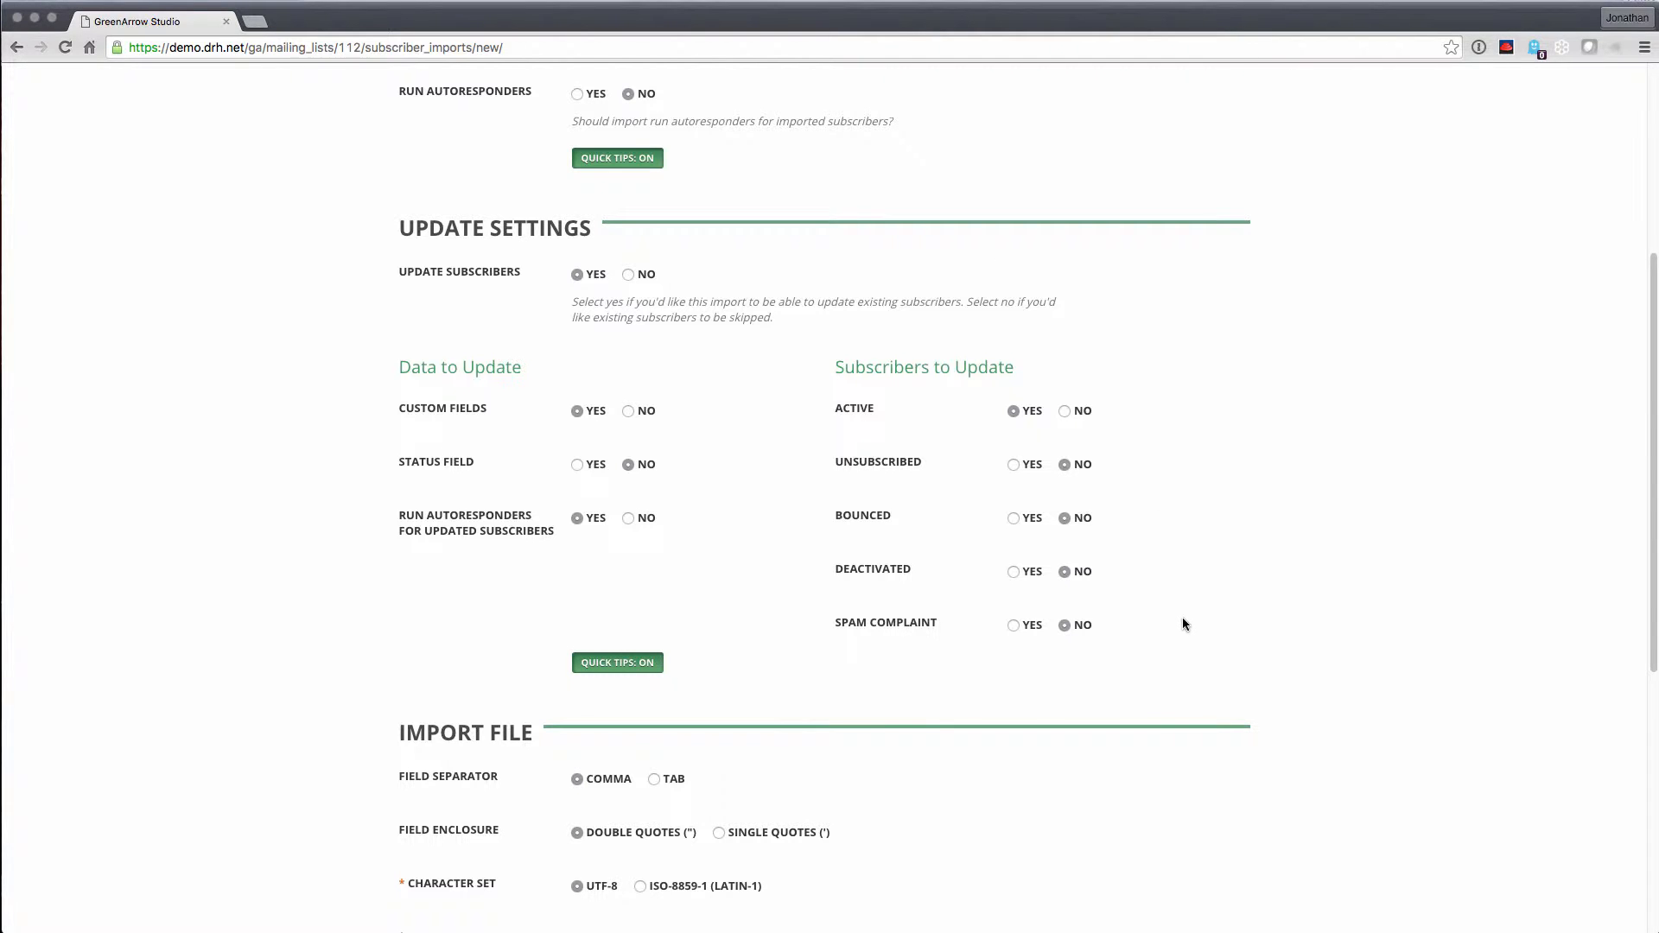
# Use the pre-uploaded server file demo-import-1k.csv as the import source and continue
pyautogui.scroll(-4, 1183, 617)
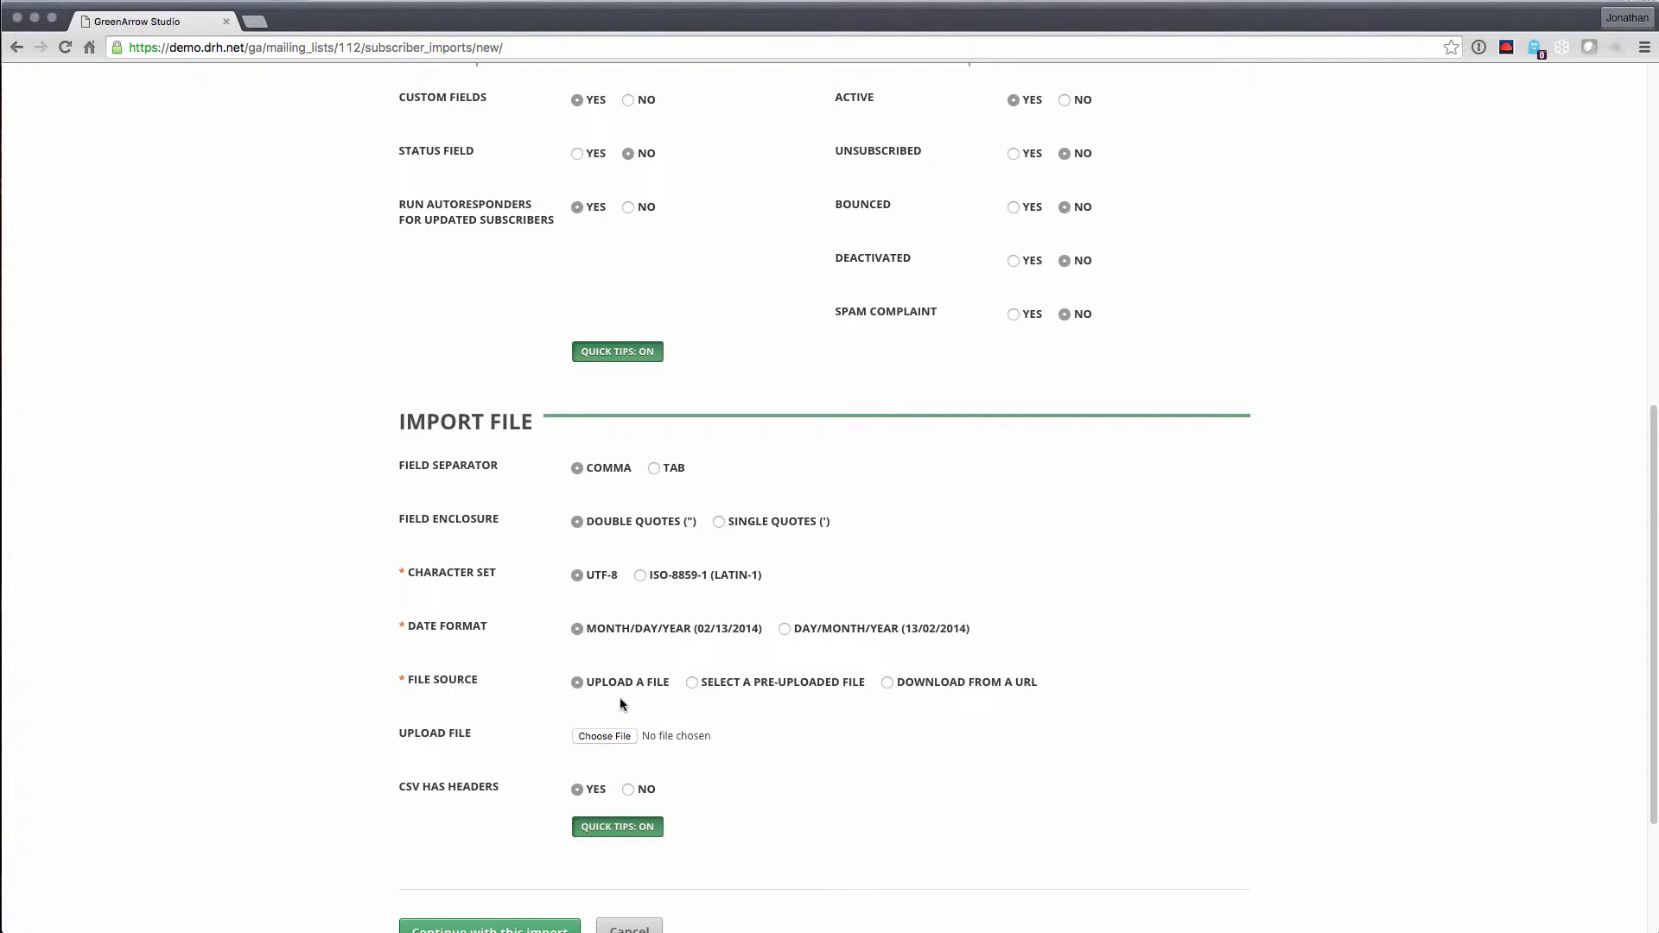
pyautogui.click(692, 683)
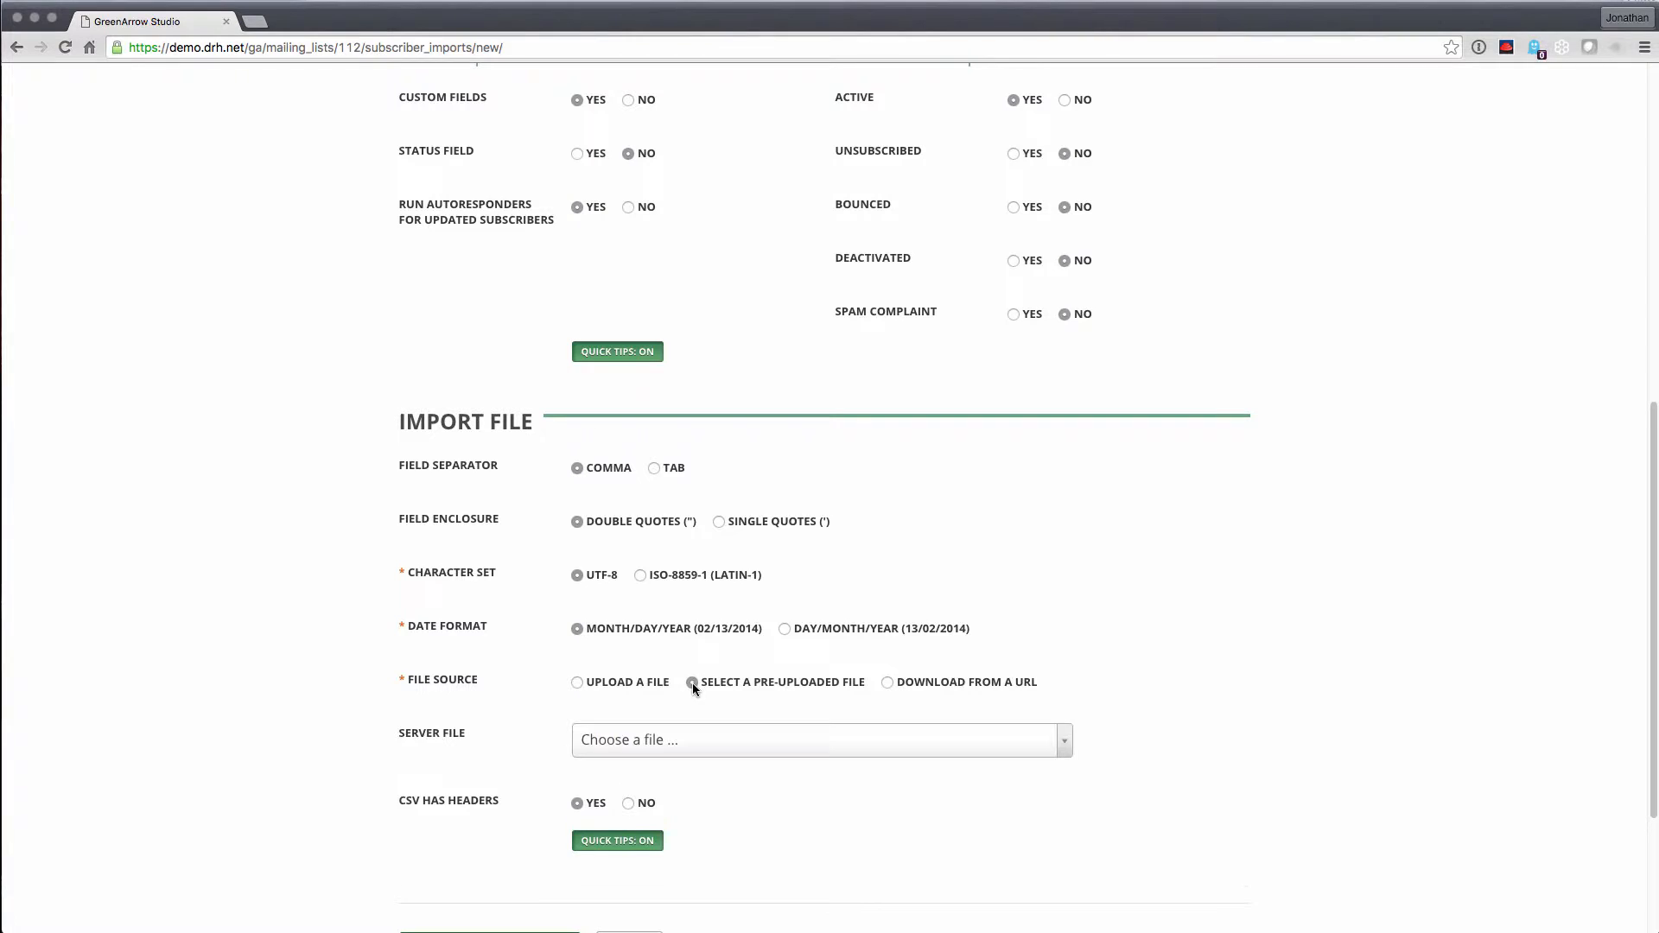
pyautogui.click(888, 683)
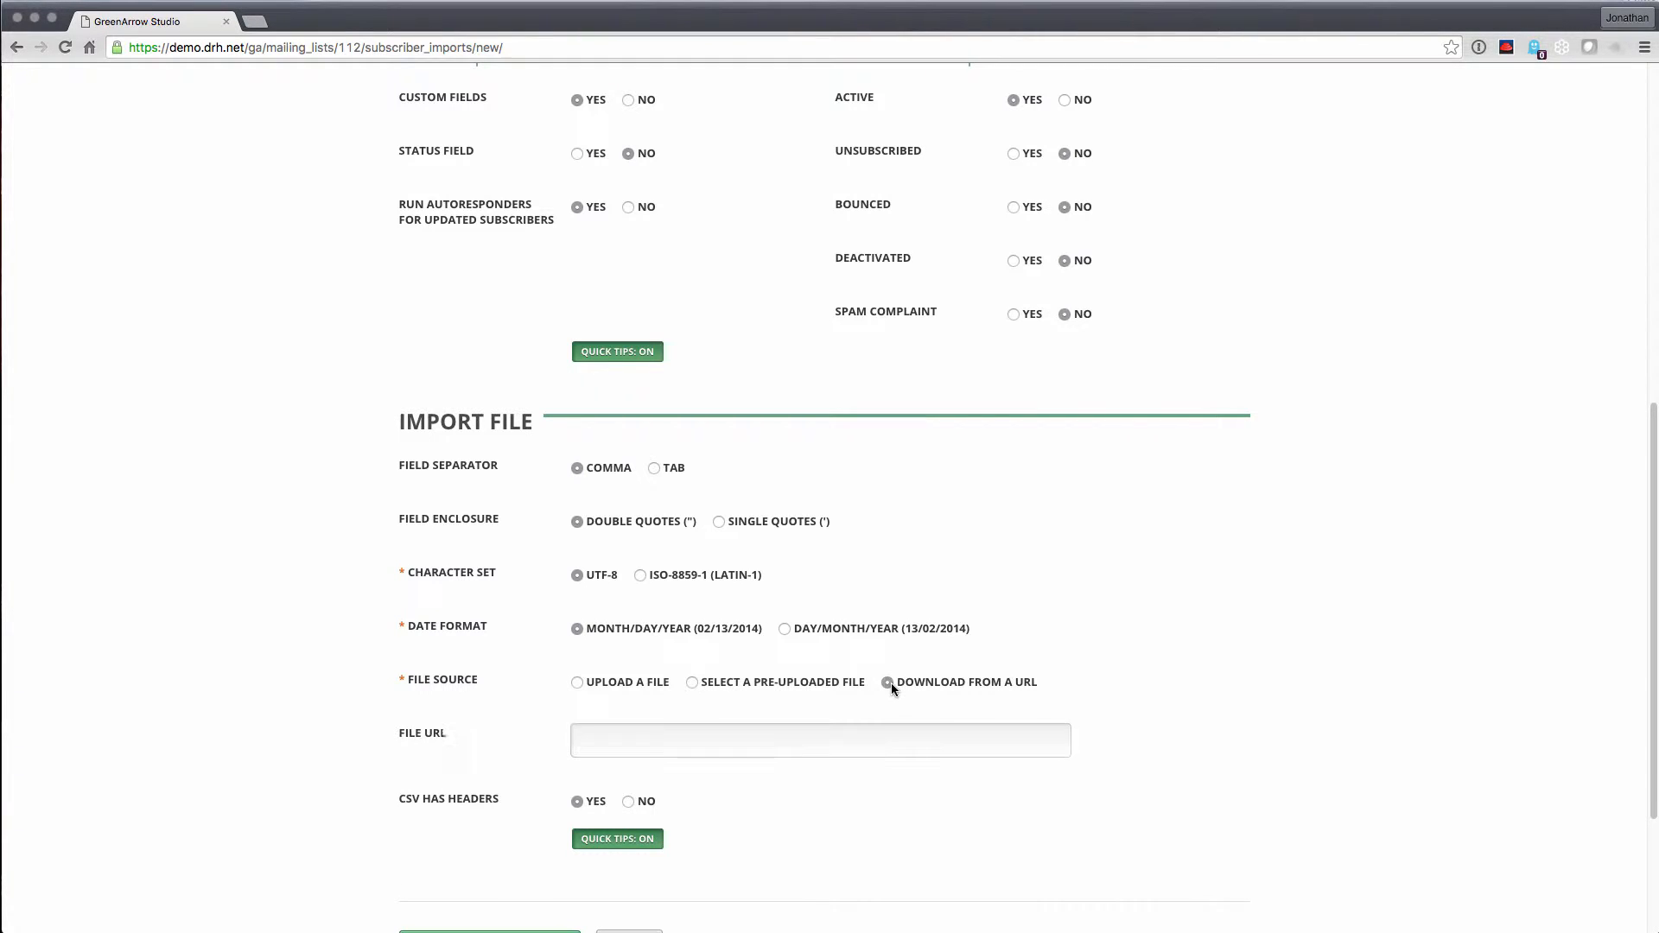
pyautogui.click(790, 683)
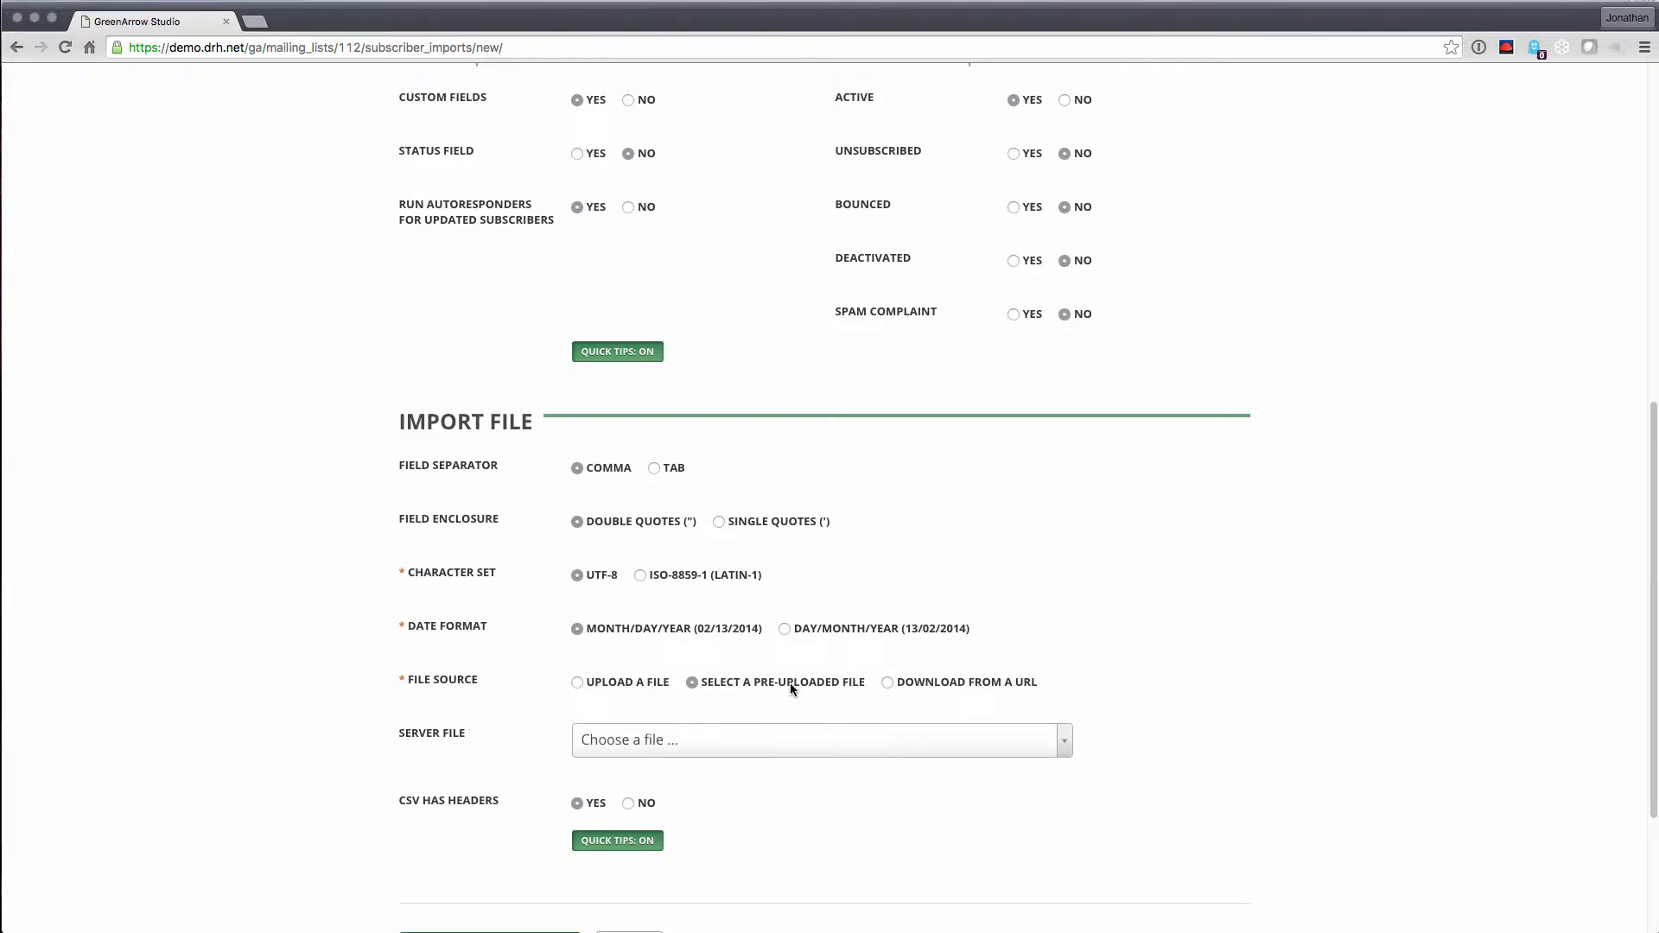
pyautogui.click(724, 739)
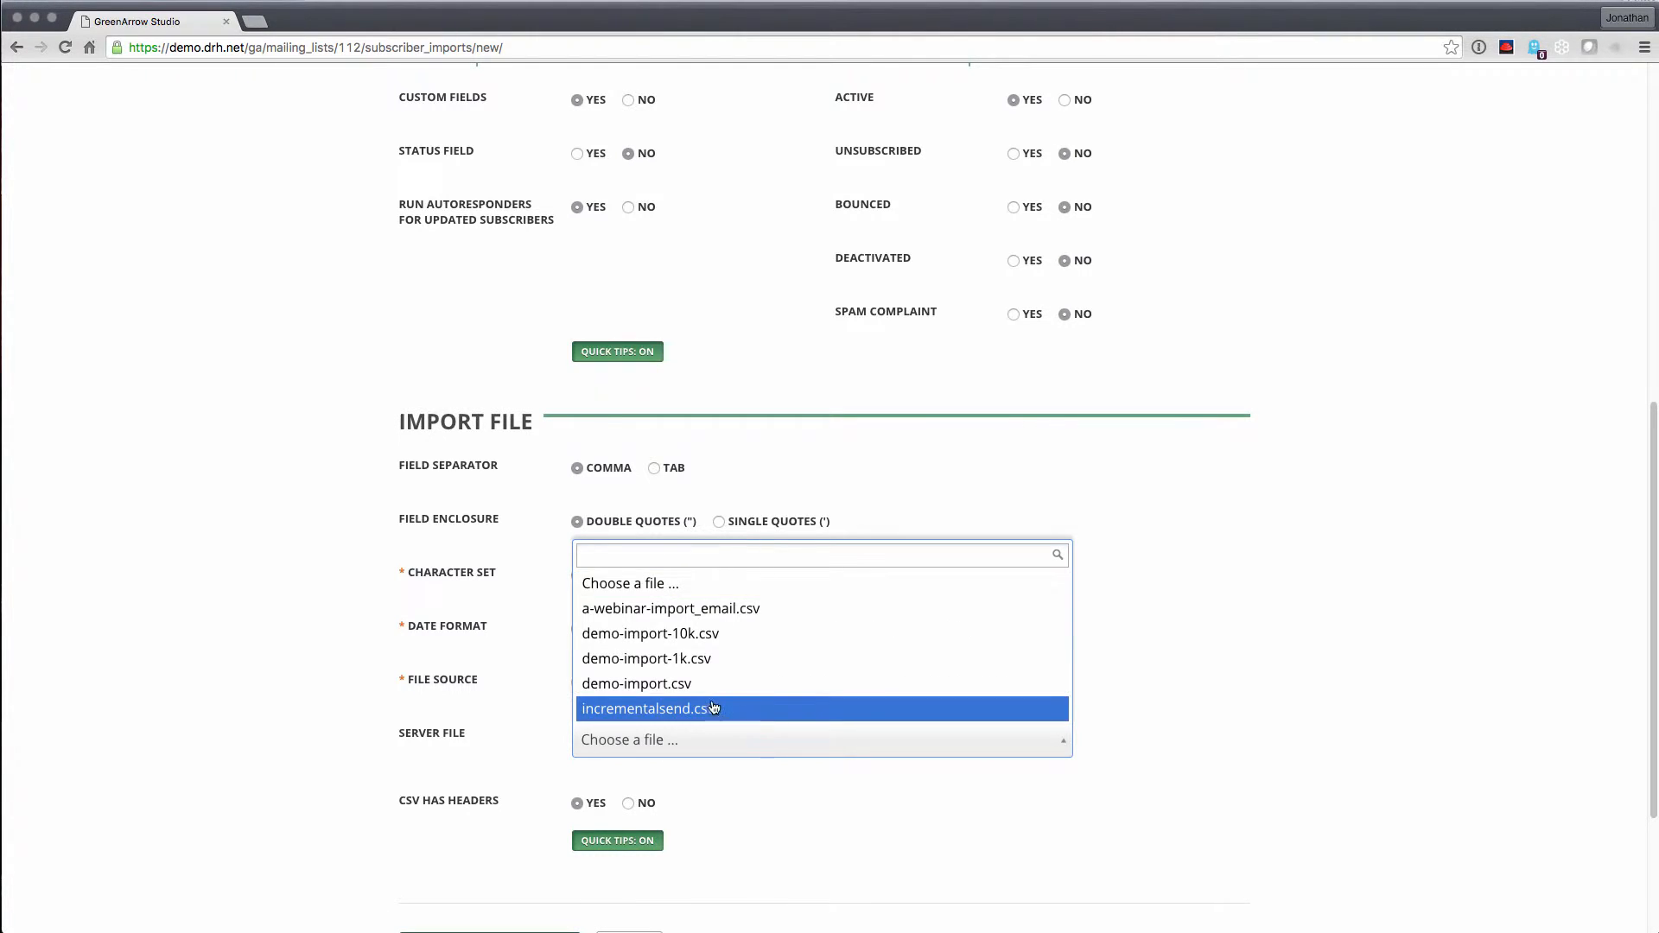
pyautogui.click(707, 660)
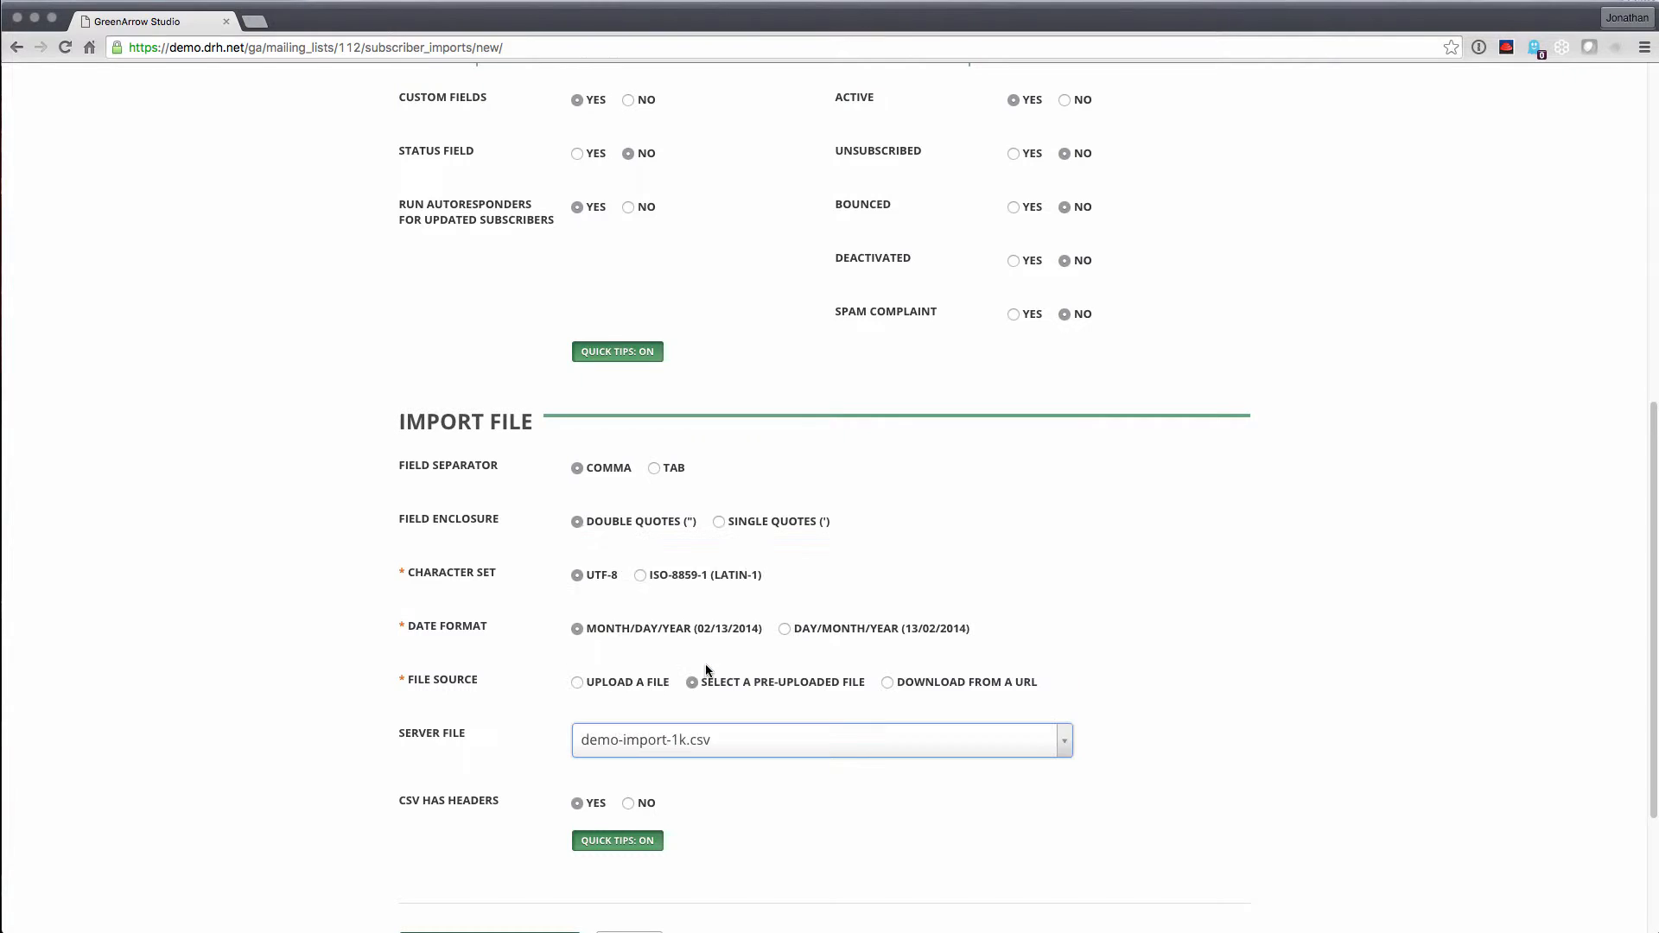
pyautogui.click(739, 793)
pyautogui.scroll(-3, 590, 782)
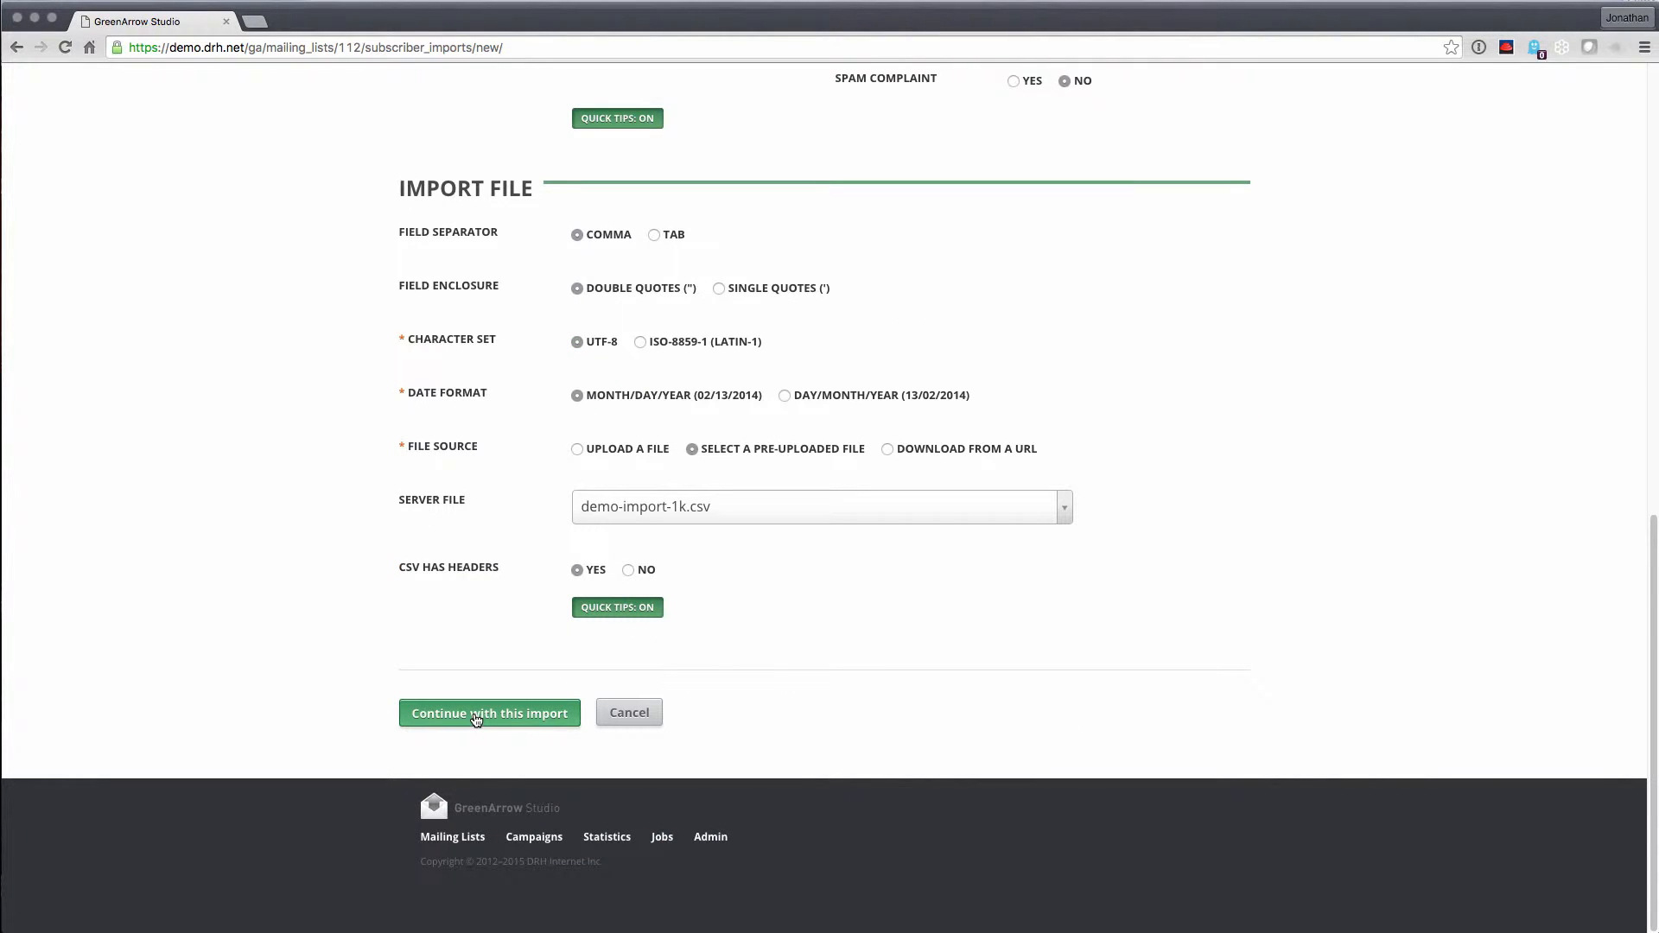
pyautogui.click(475, 713)
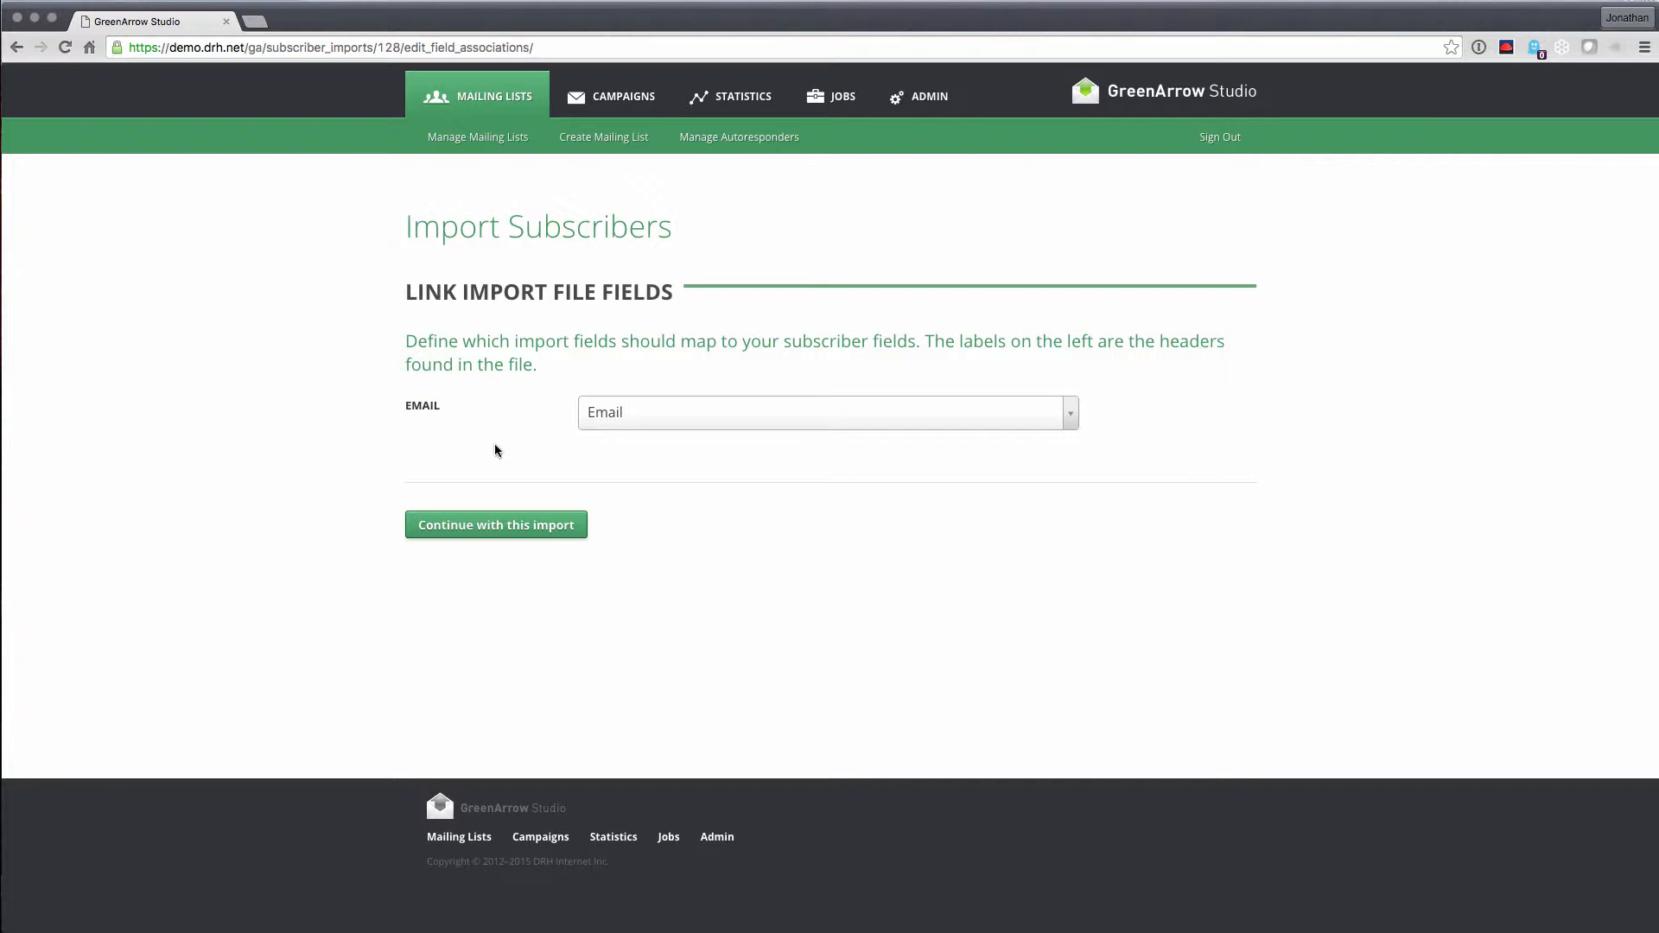
# Keep the file's EMAIL column mapped to the Email field and continue
pyautogui.click(654, 418)
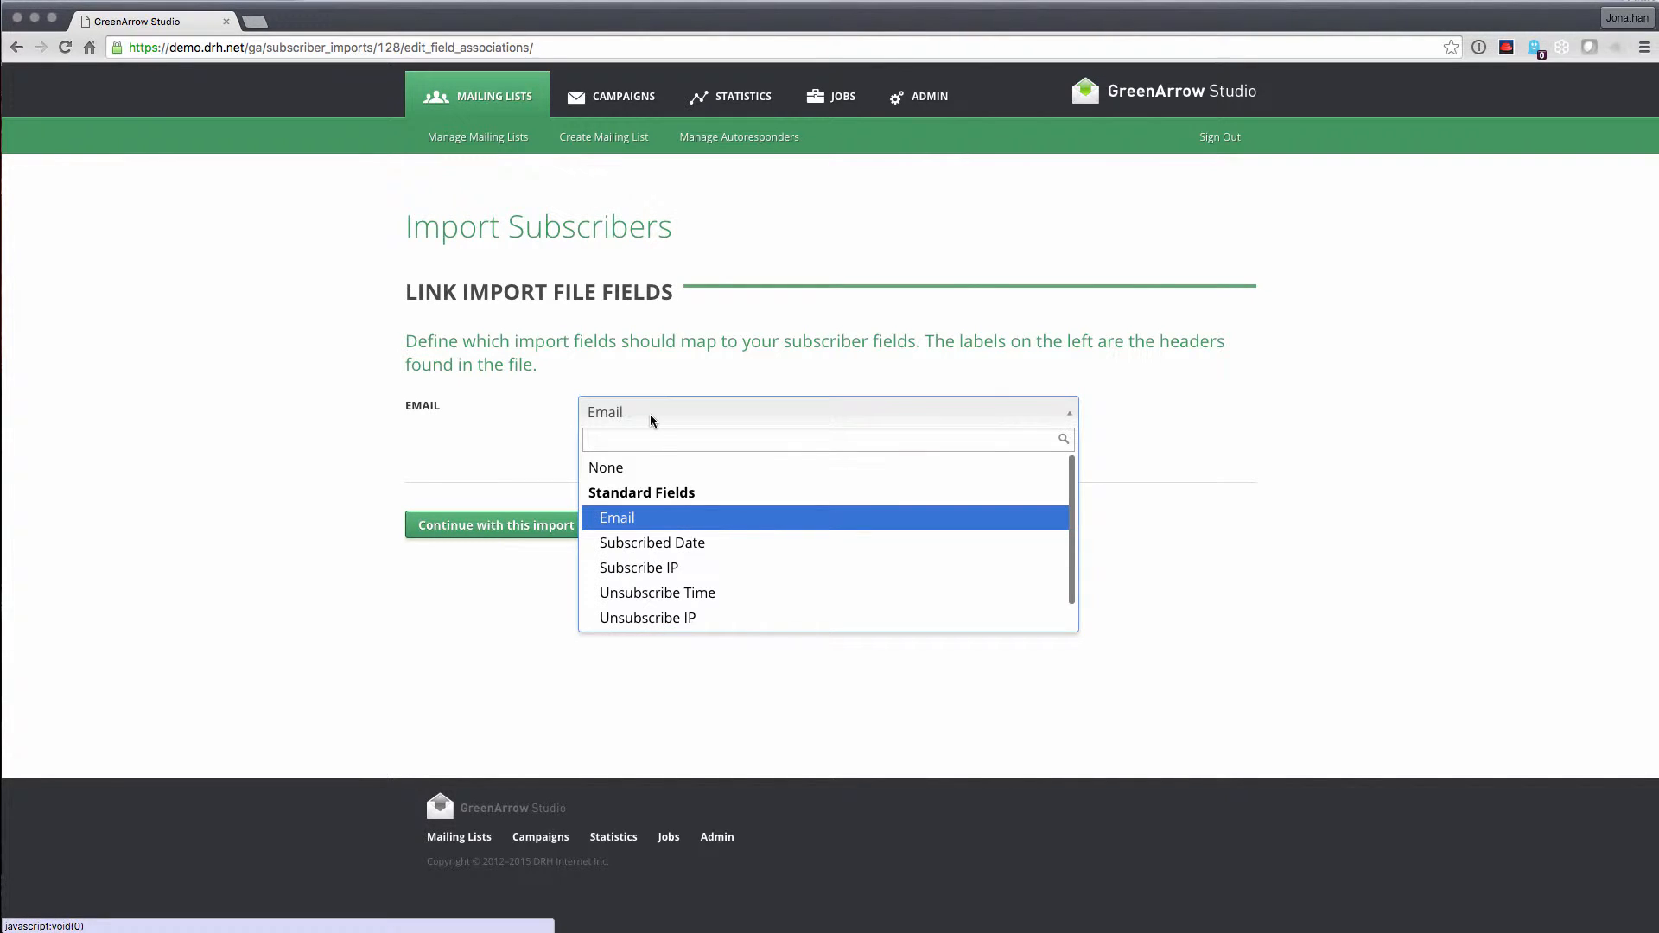
pyautogui.click(420, 423)
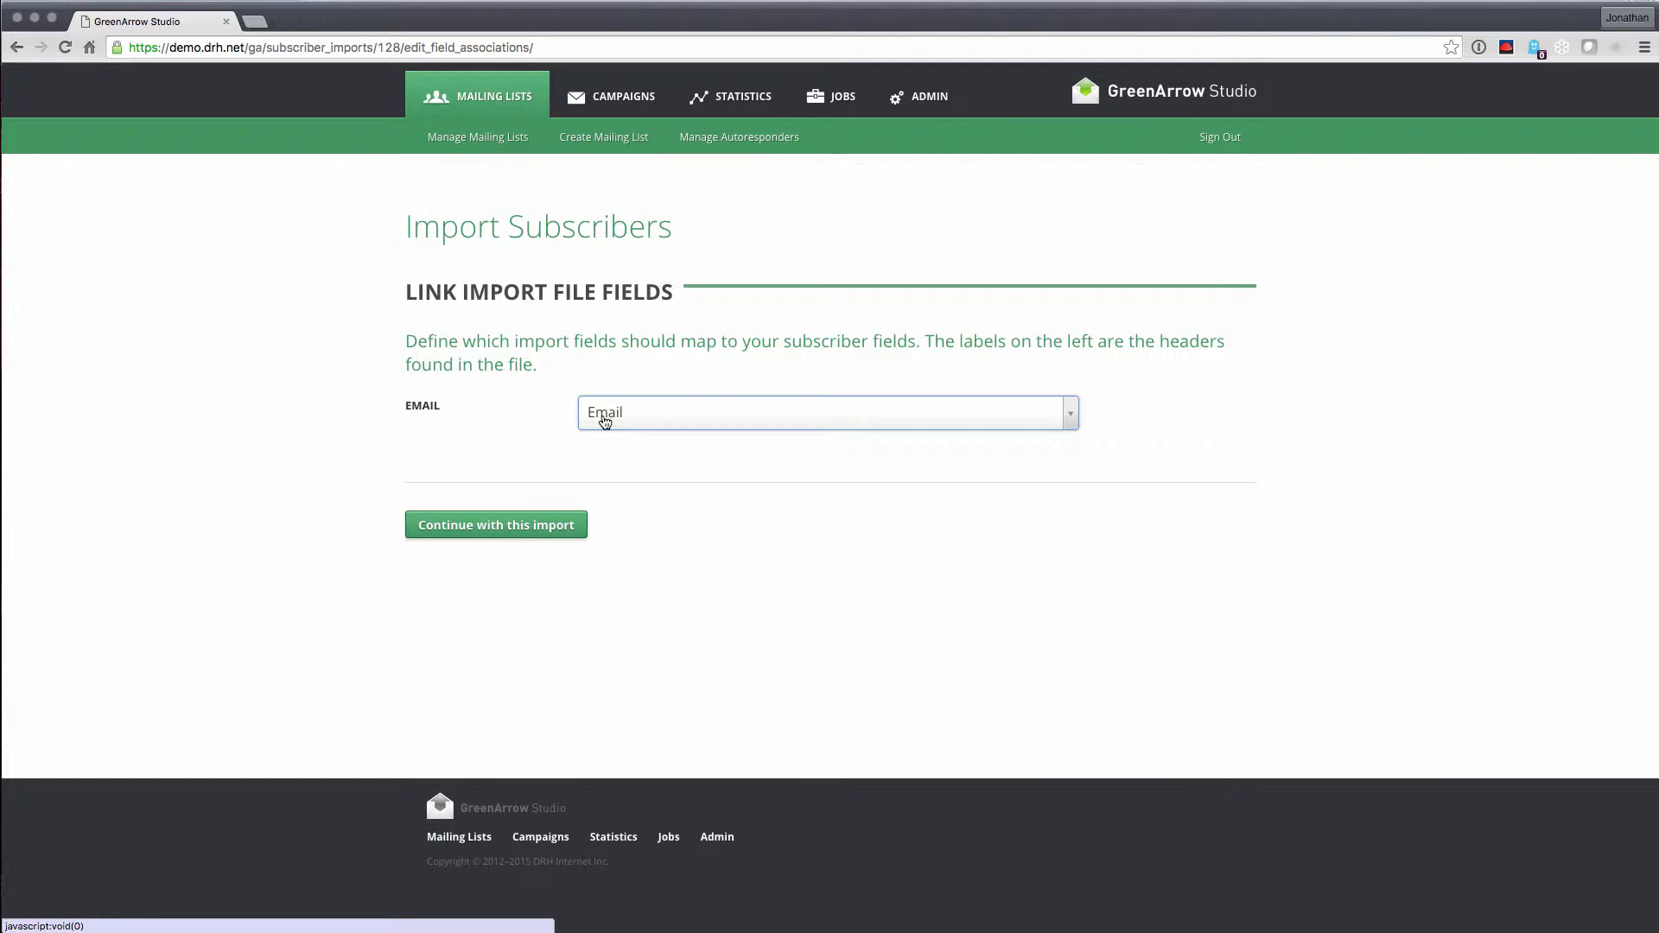
pyautogui.click(522, 526)
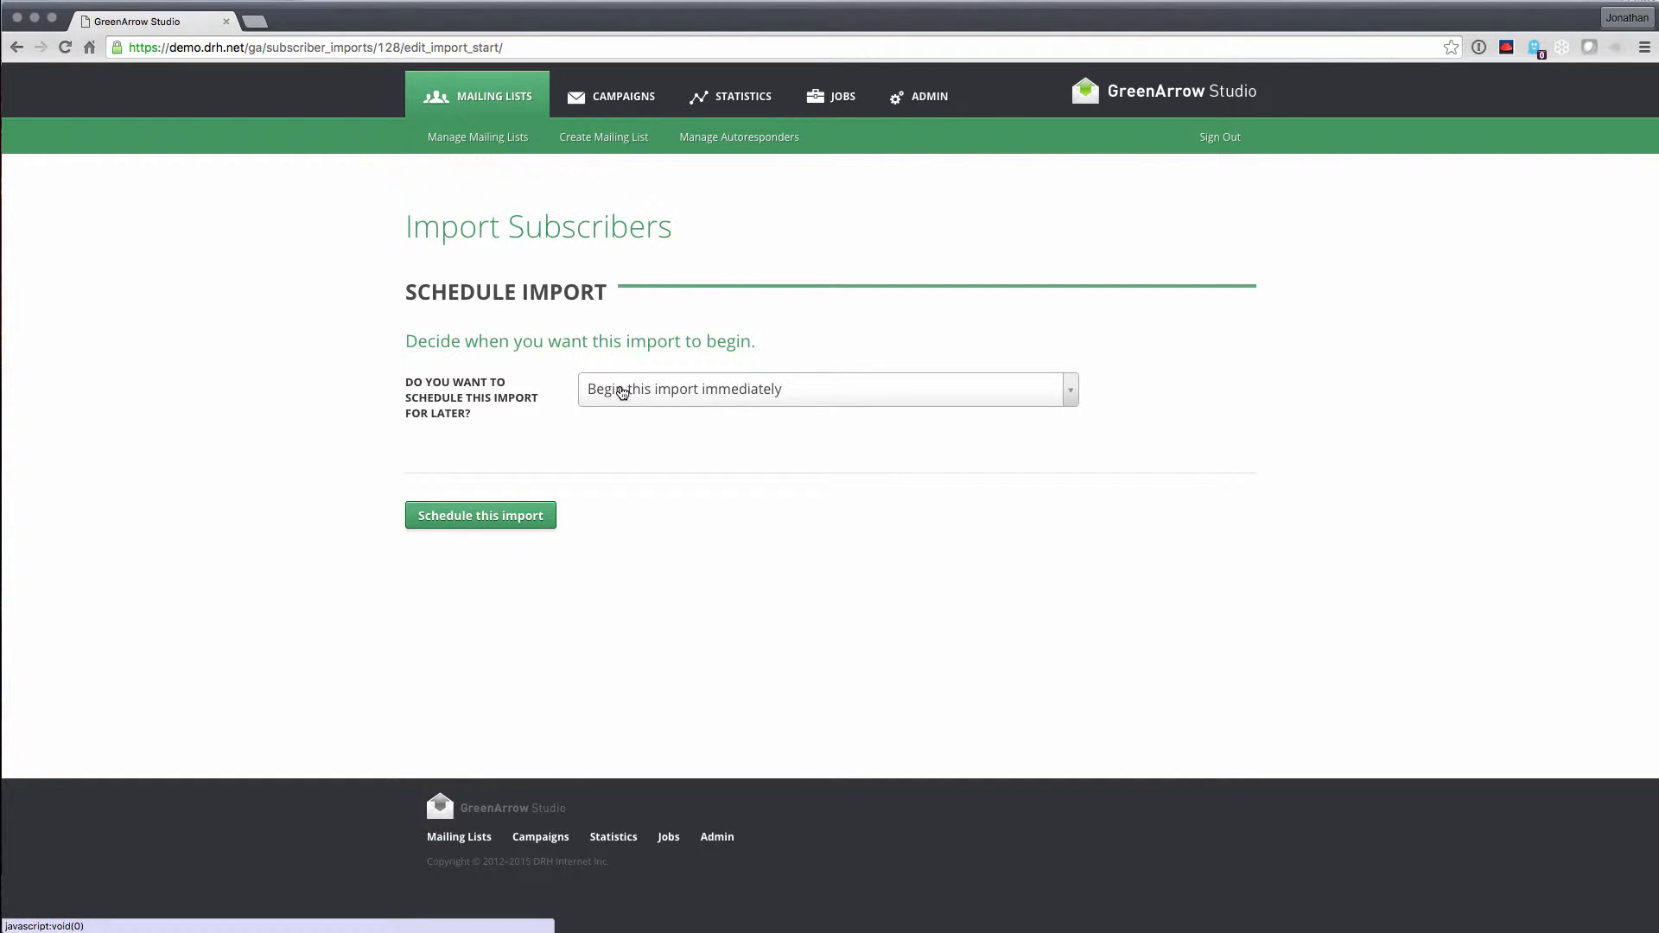
# Try a scheduled start of 'Next Monday at 5am', then an invalid time that shows an error
pyautogui.click(622, 391)
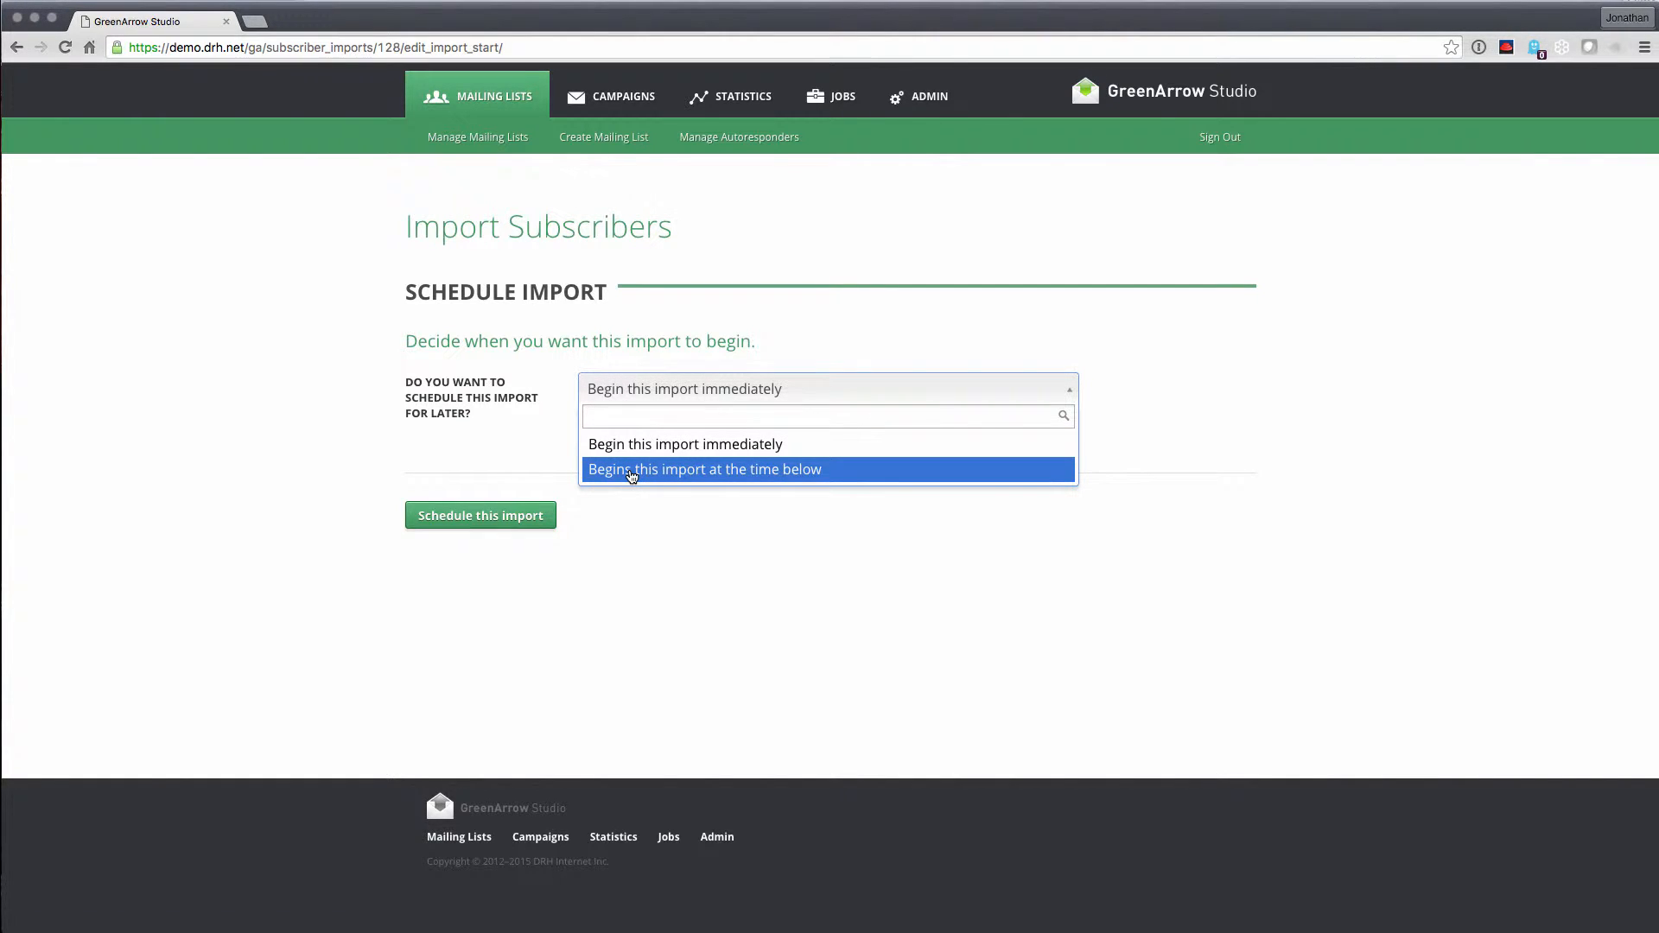
pyautogui.click(631, 469)
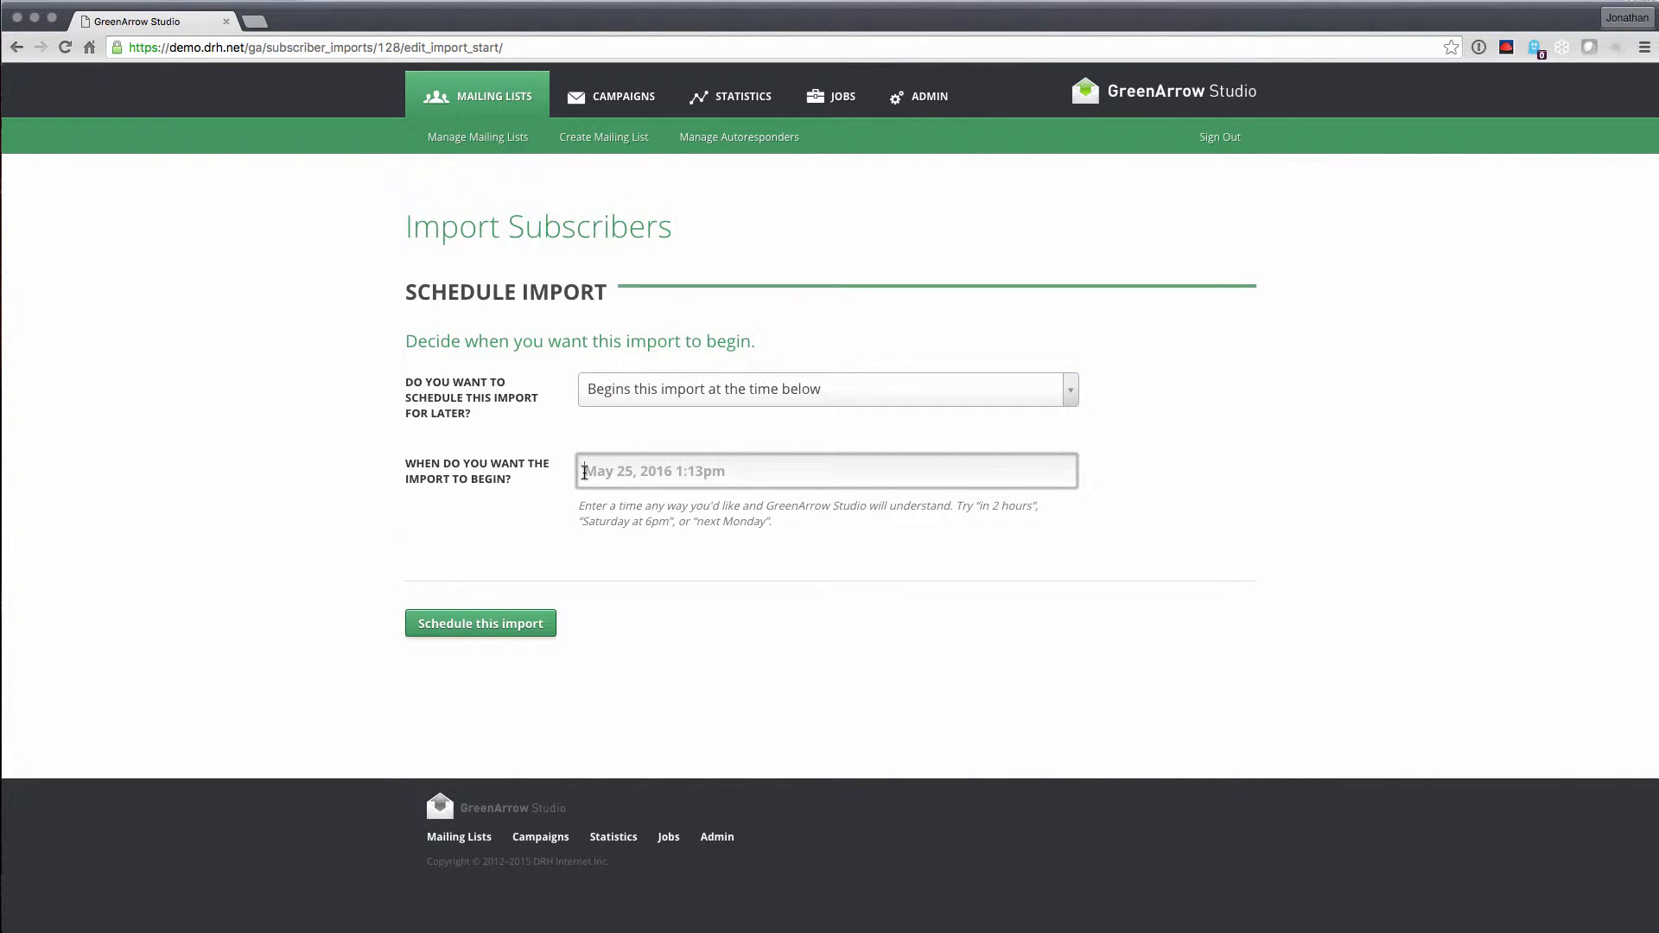
pyautogui.write('Next Monday')
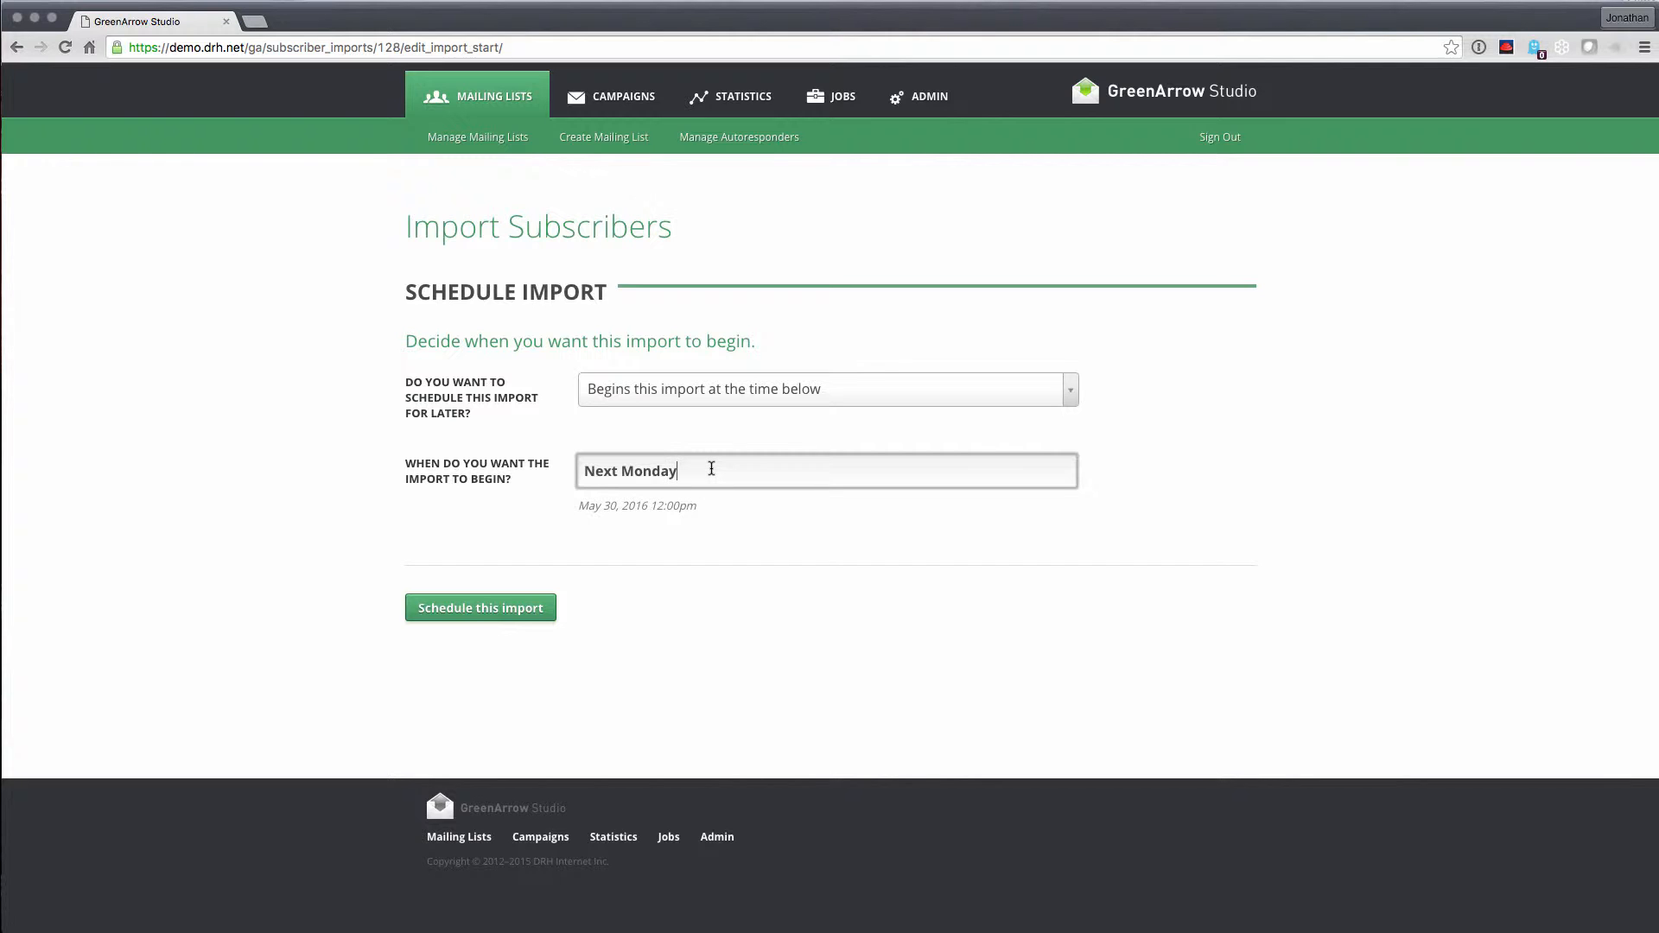
pyautogui.write('at 12')
pyautogui.press('BackSpace')
pyautogui.press('BackSpace')
pyautogui.write('5am')
pyautogui.moveTo(736, 471); pyautogui.dragTo(532, 483)
pyautogui.write('asdfasdfa')
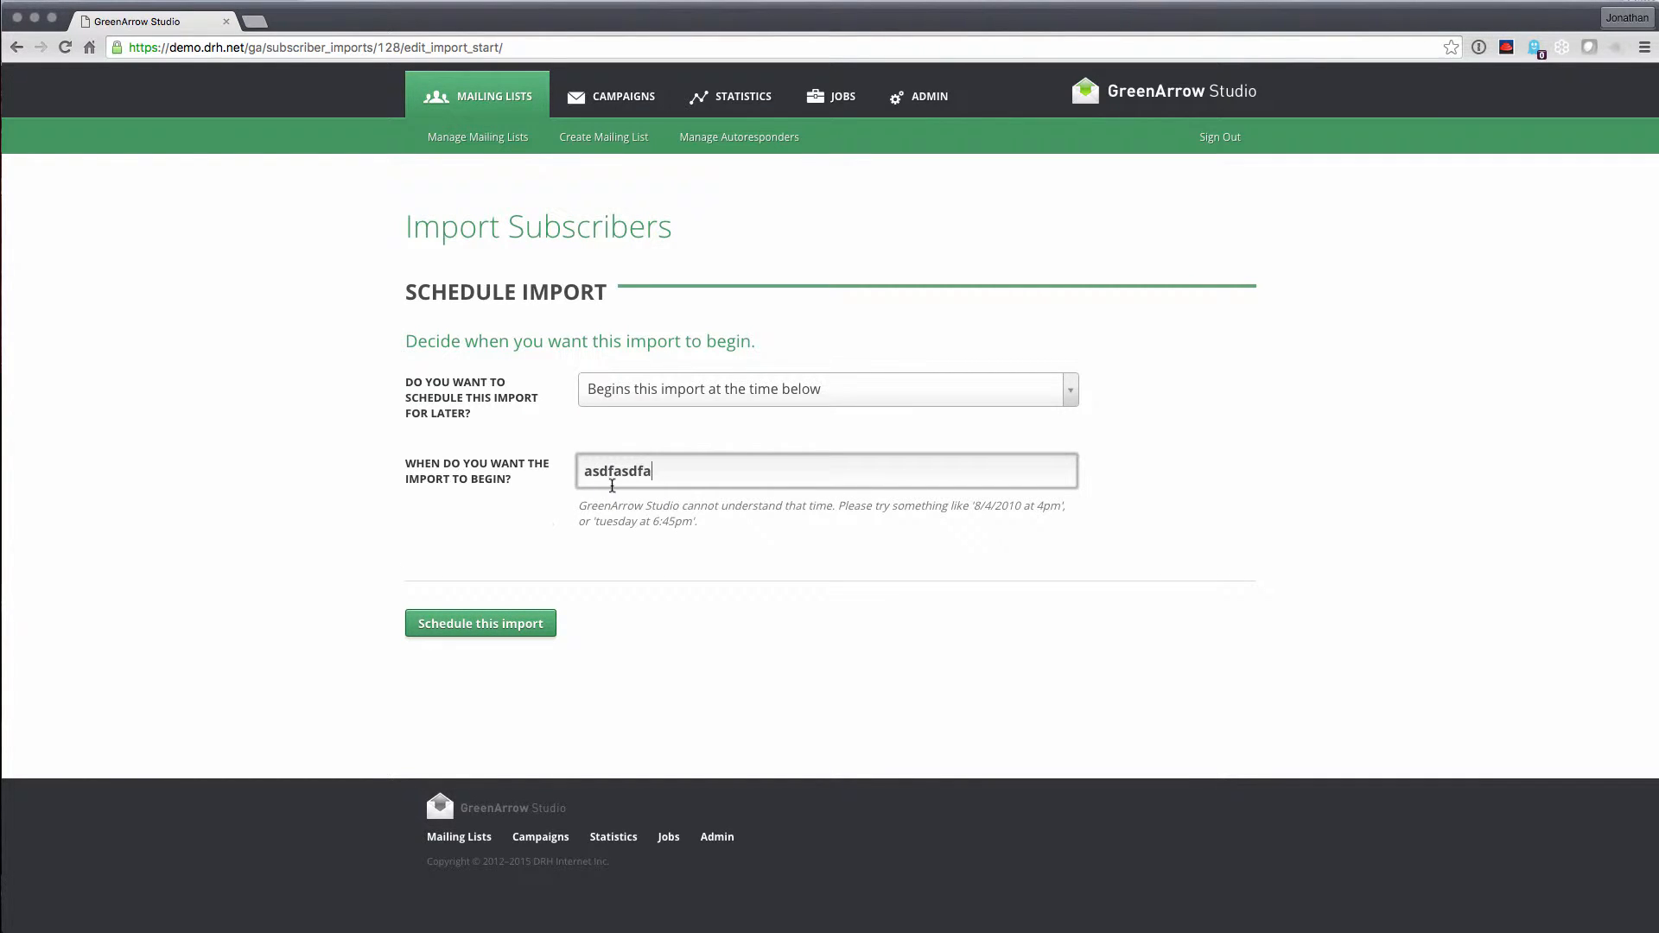
pyautogui.moveTo(576, 506); pyautogui.dragTo(703, 522)
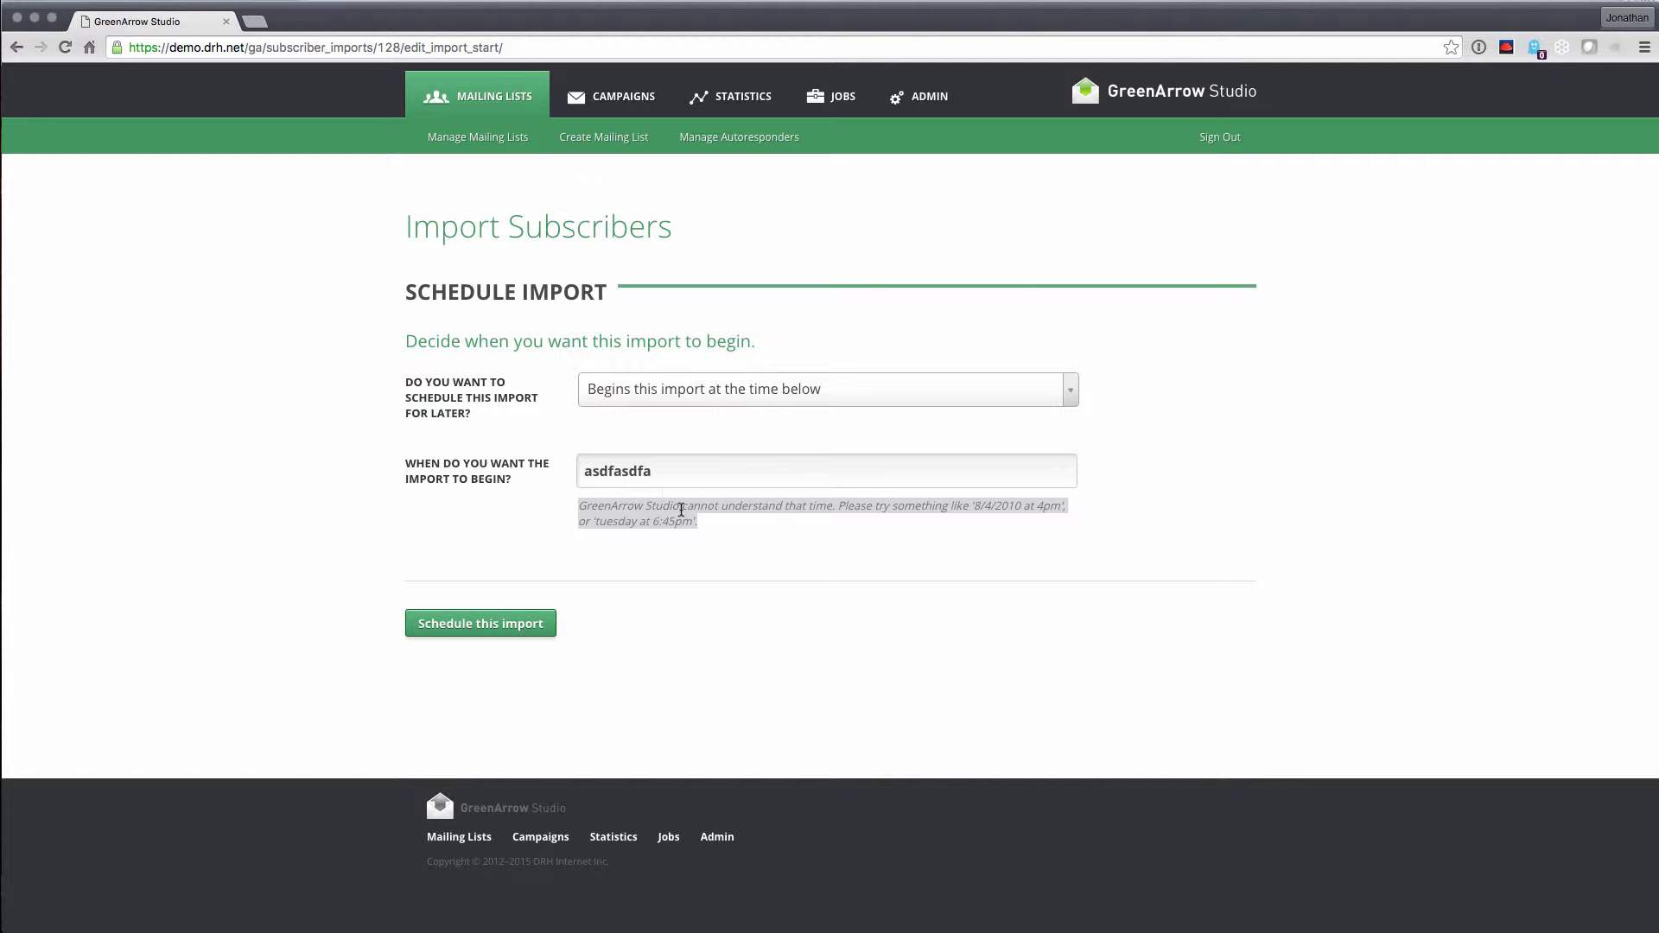
# Switch the import back to begin immediately and submit the schedule
pyautogui.click(619, 400)
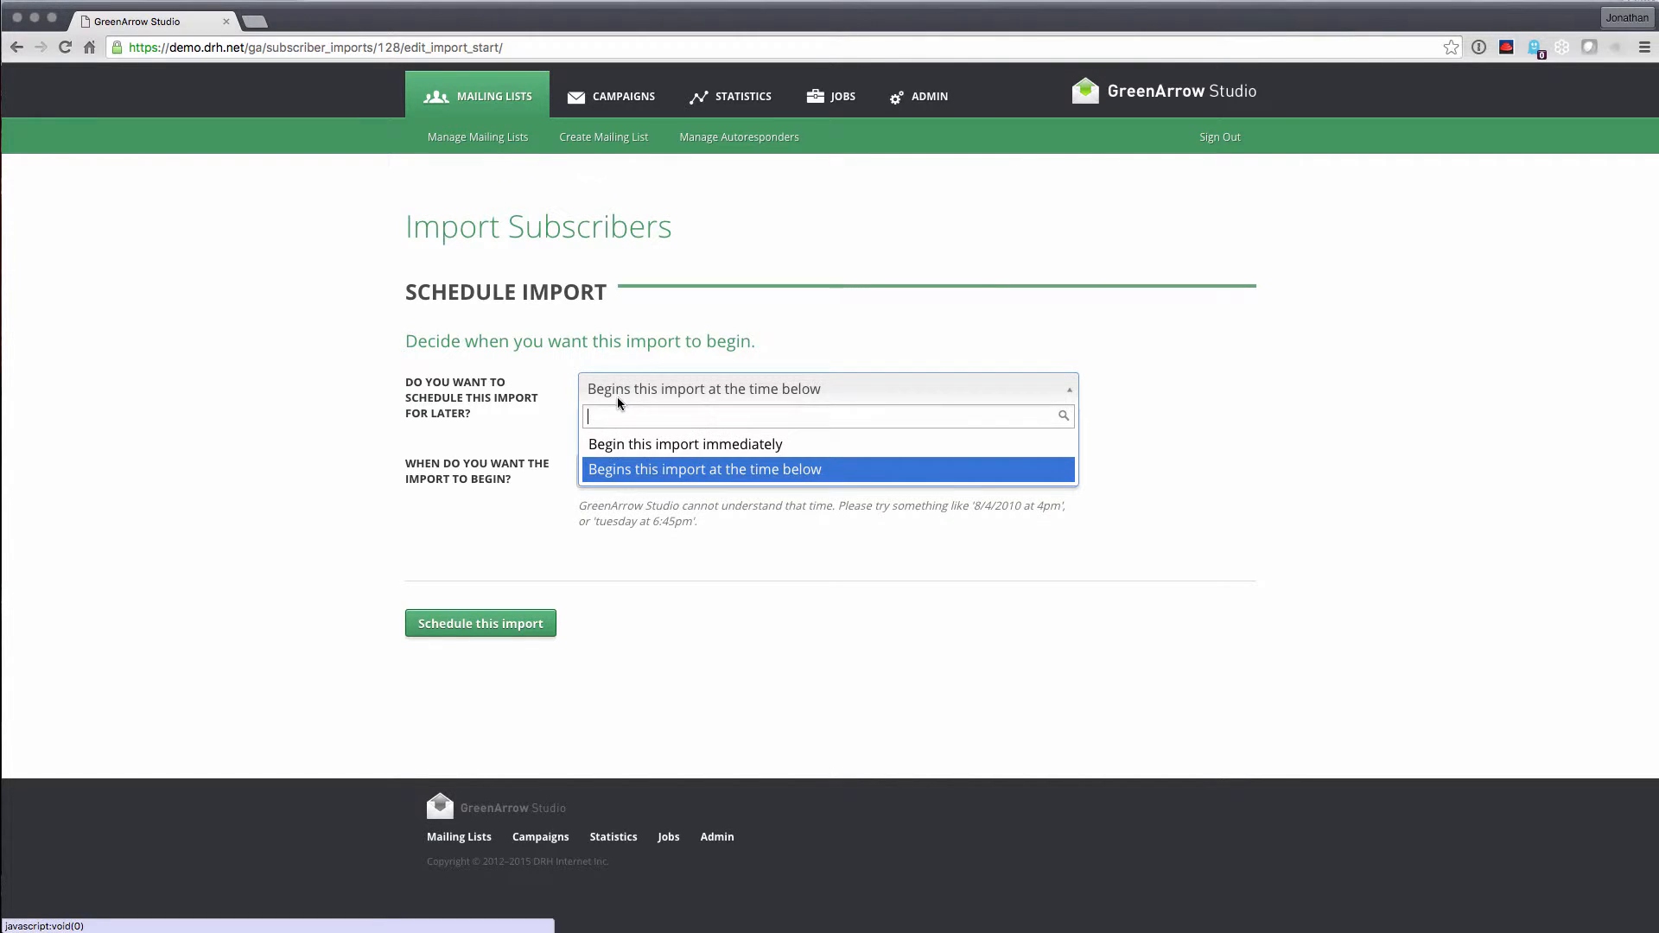
pyautogui.click(625, 440)
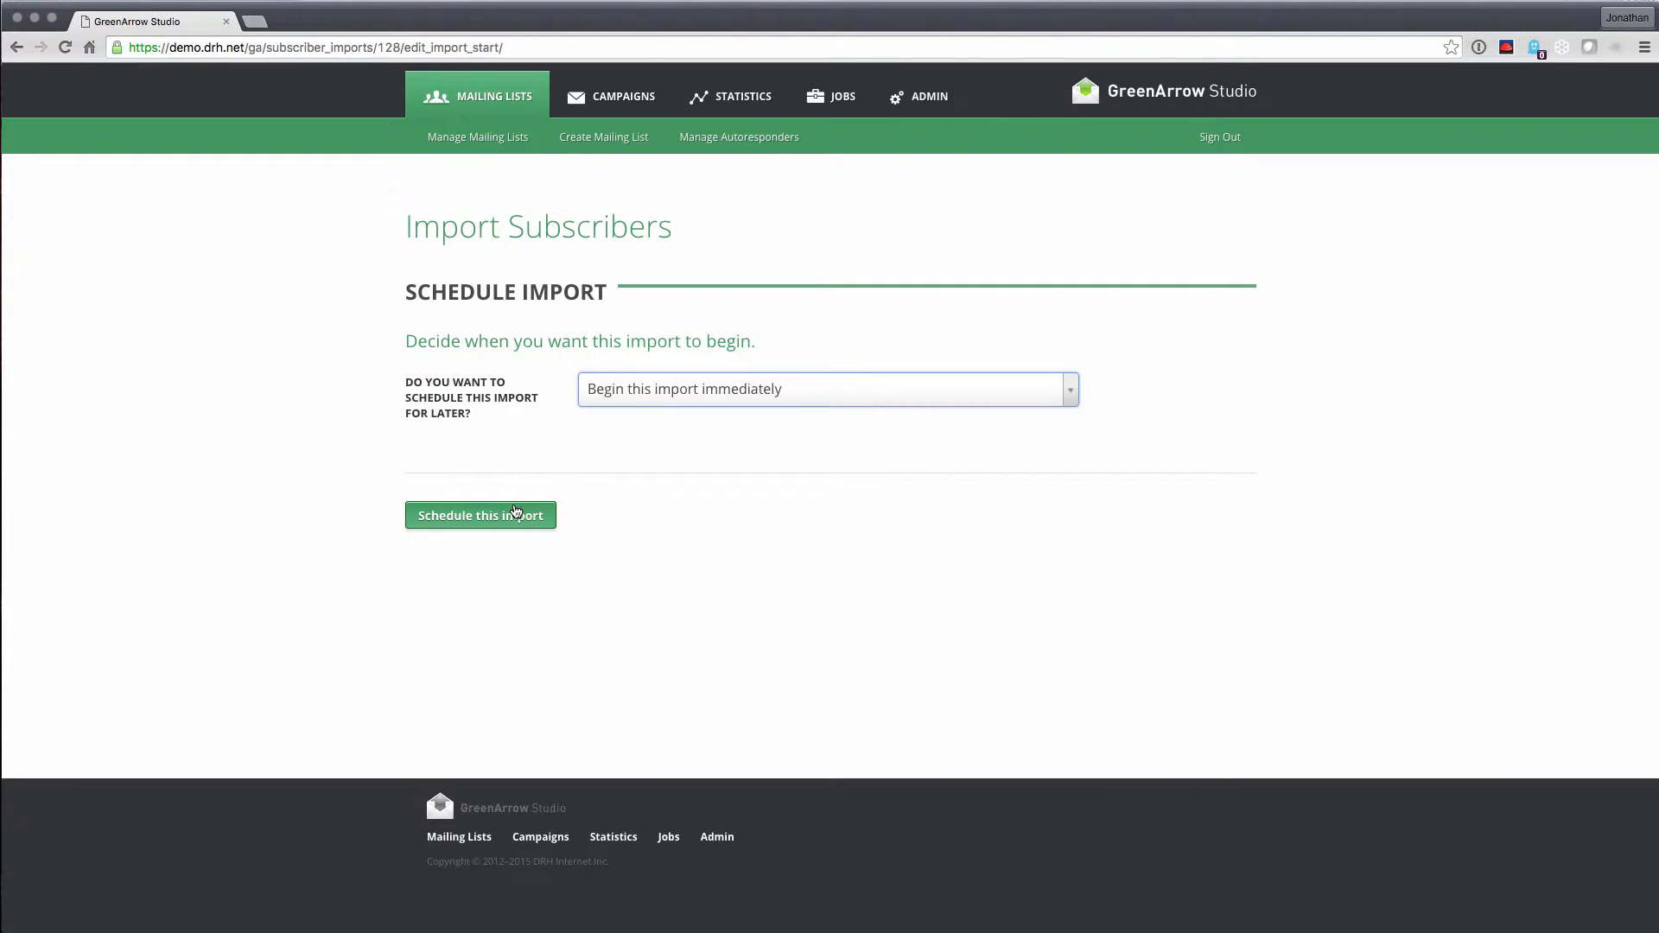
pyautogui.click(508, 513)
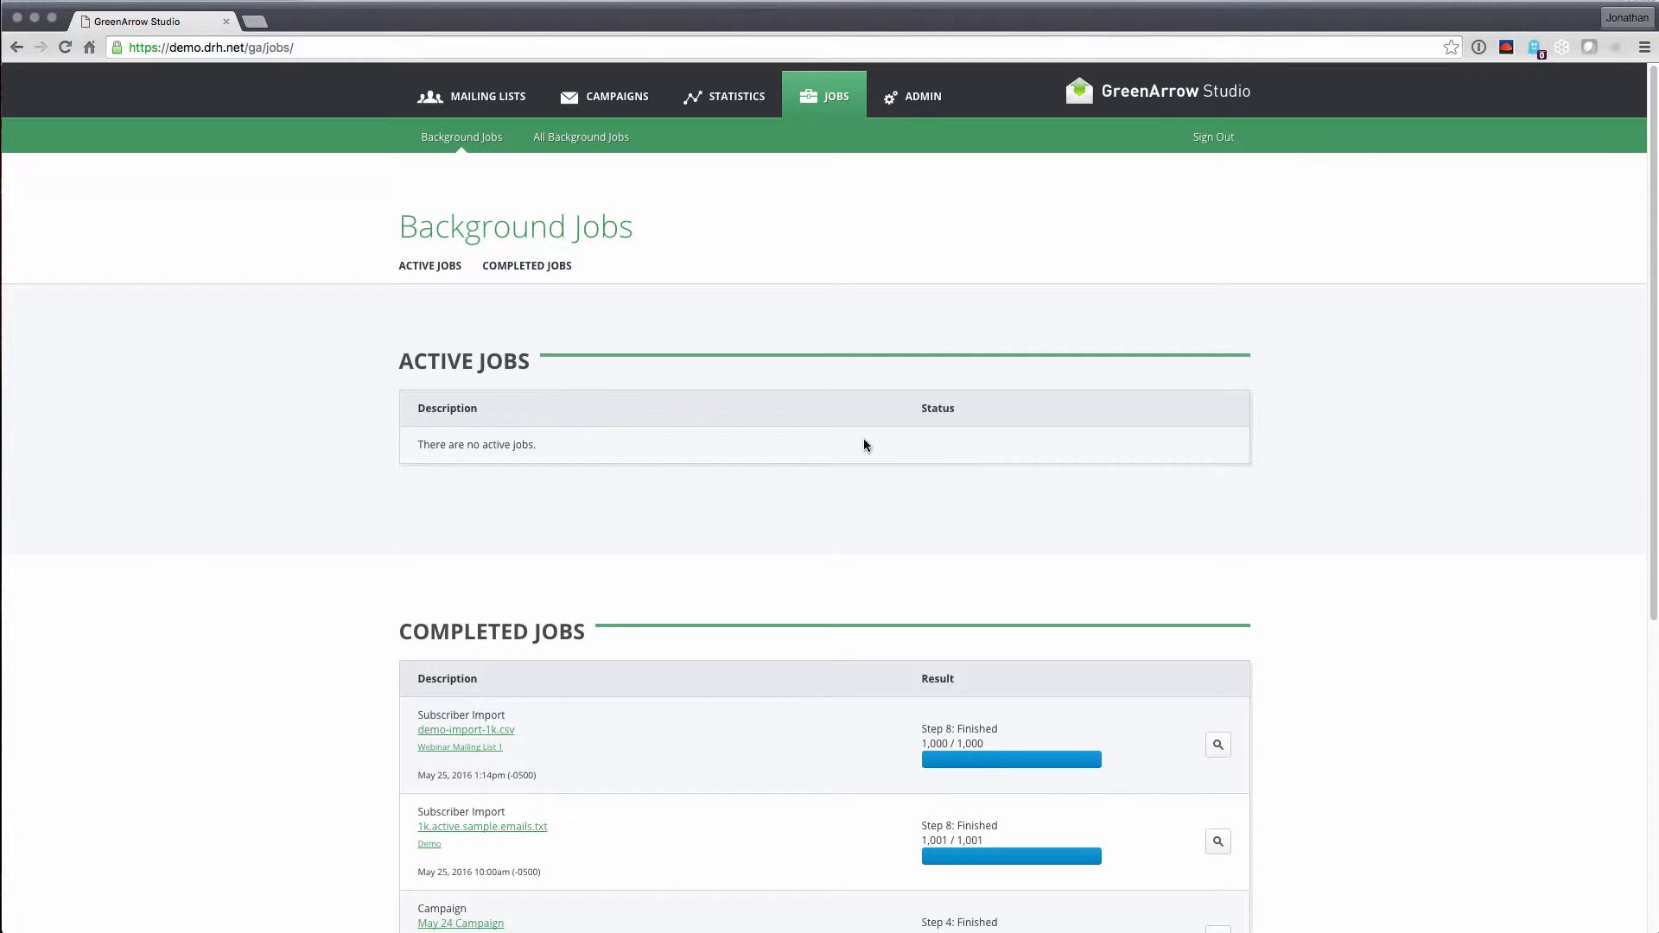
# Confirm the 1,000-of-1,000 import finished in Background Jobs, then open Webinar Mailing List 1
pyautogui.moveTo(625, 107)
pyautogui.click(479, 749)
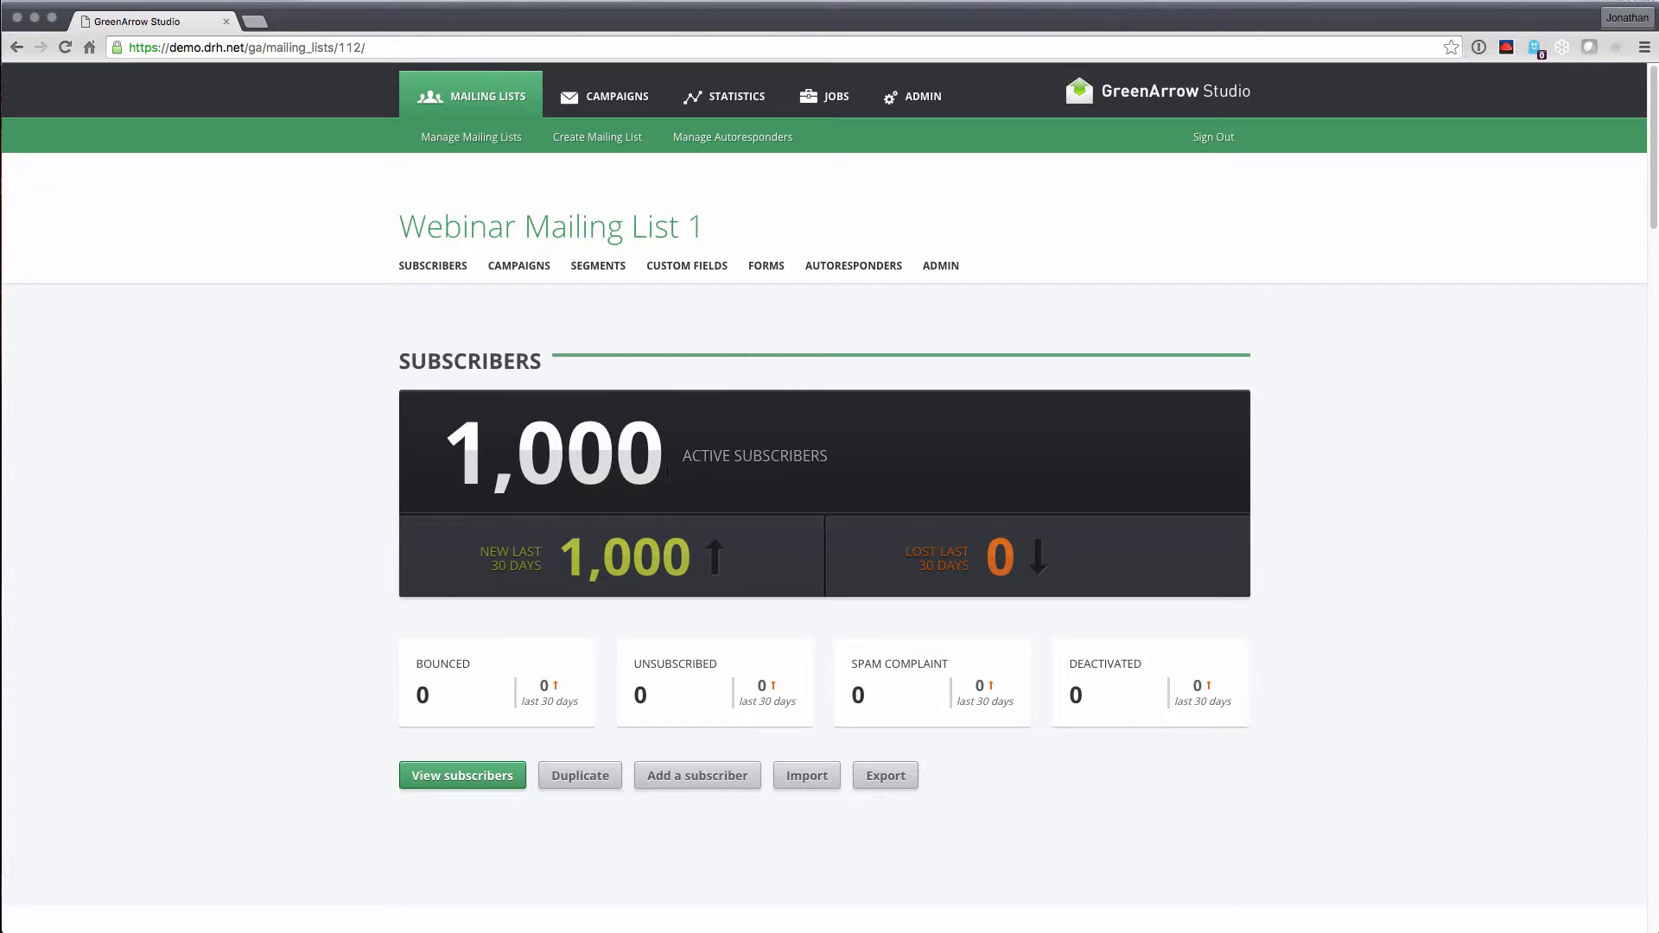
# Go to the list's Custom Fields section and start a new custom field
pyautogui.click(680, 275)
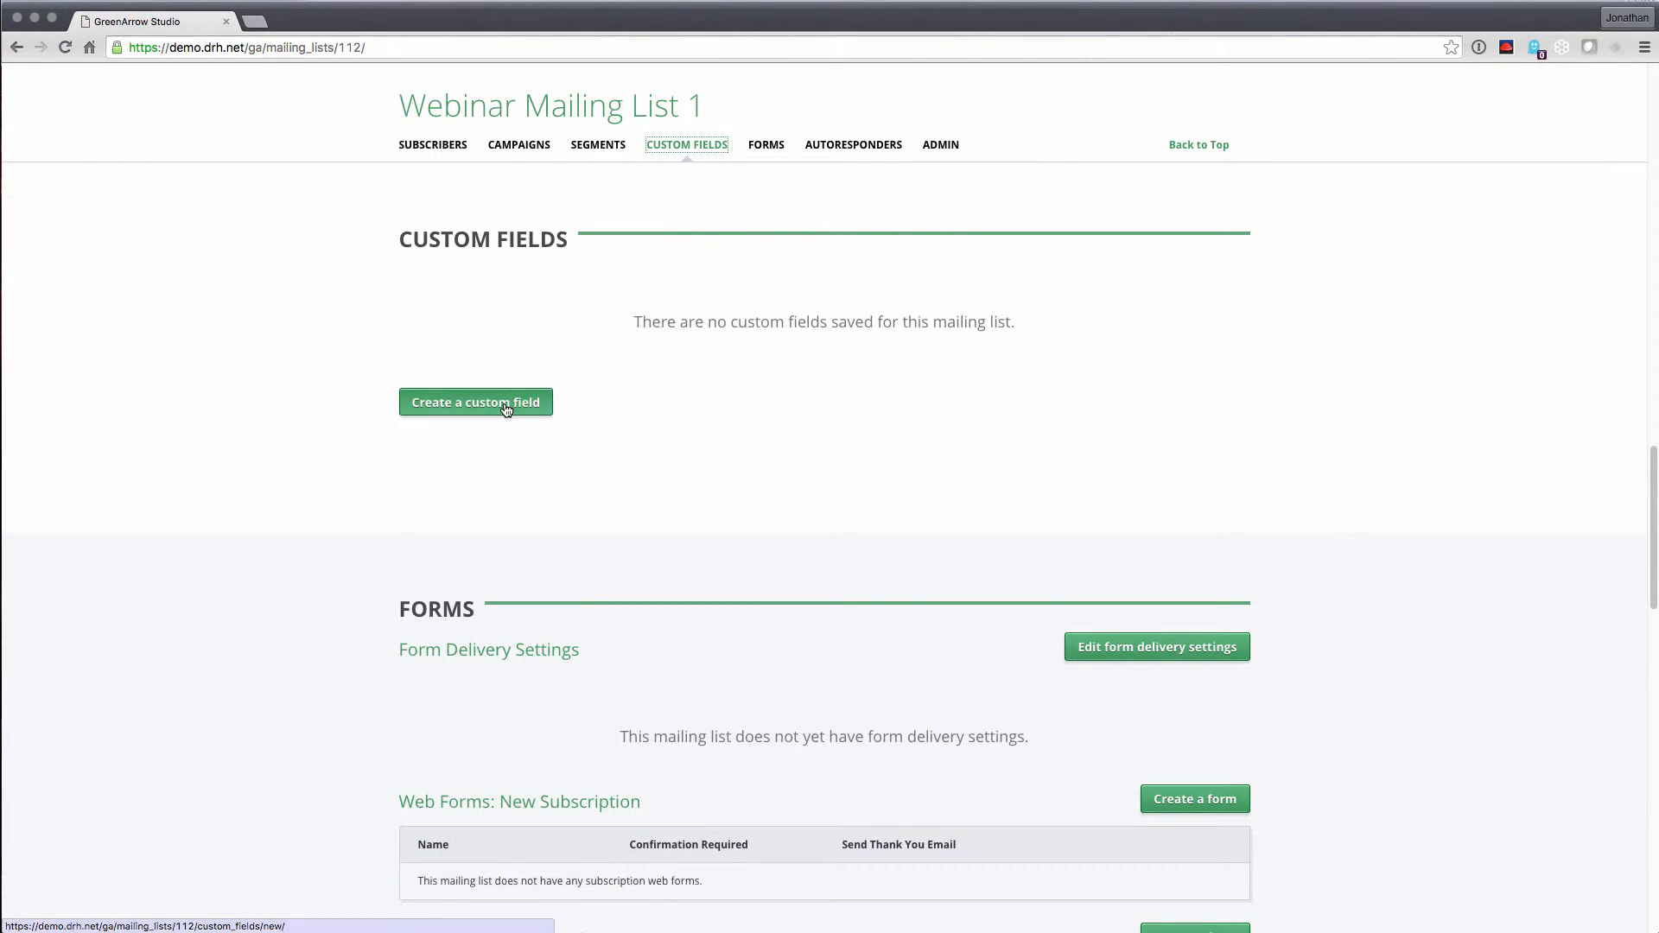
pyautogui.click(506, 406)
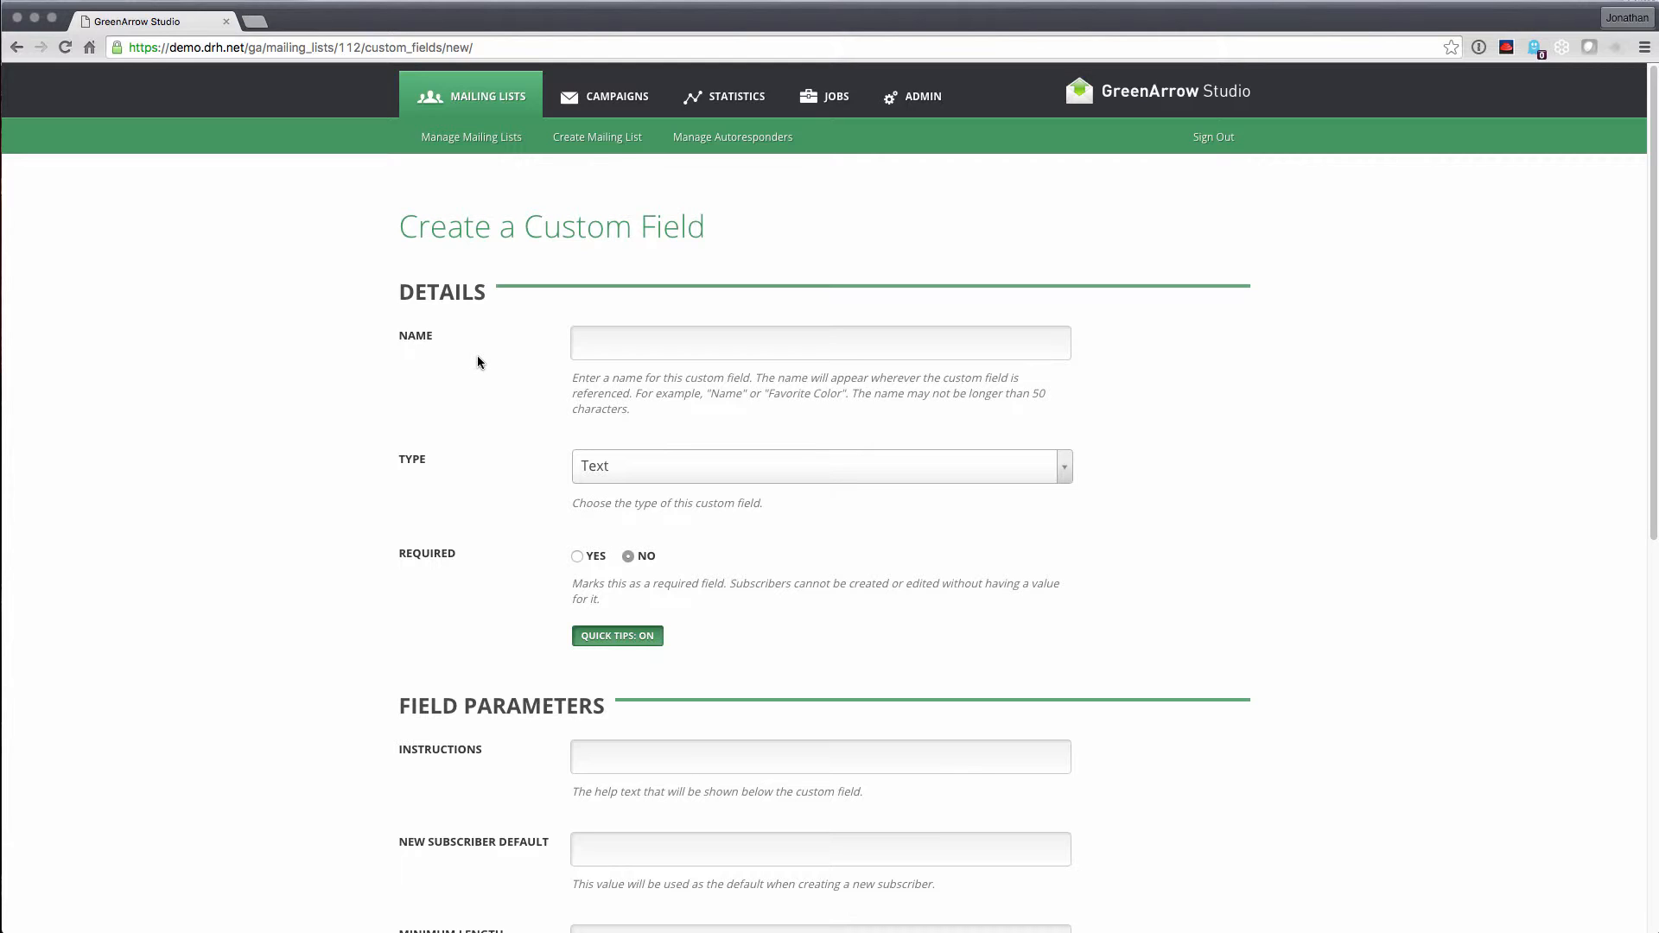
# Enter 'First Name' as the field name and leave its type as Text
pyautogui.click(589, 342)
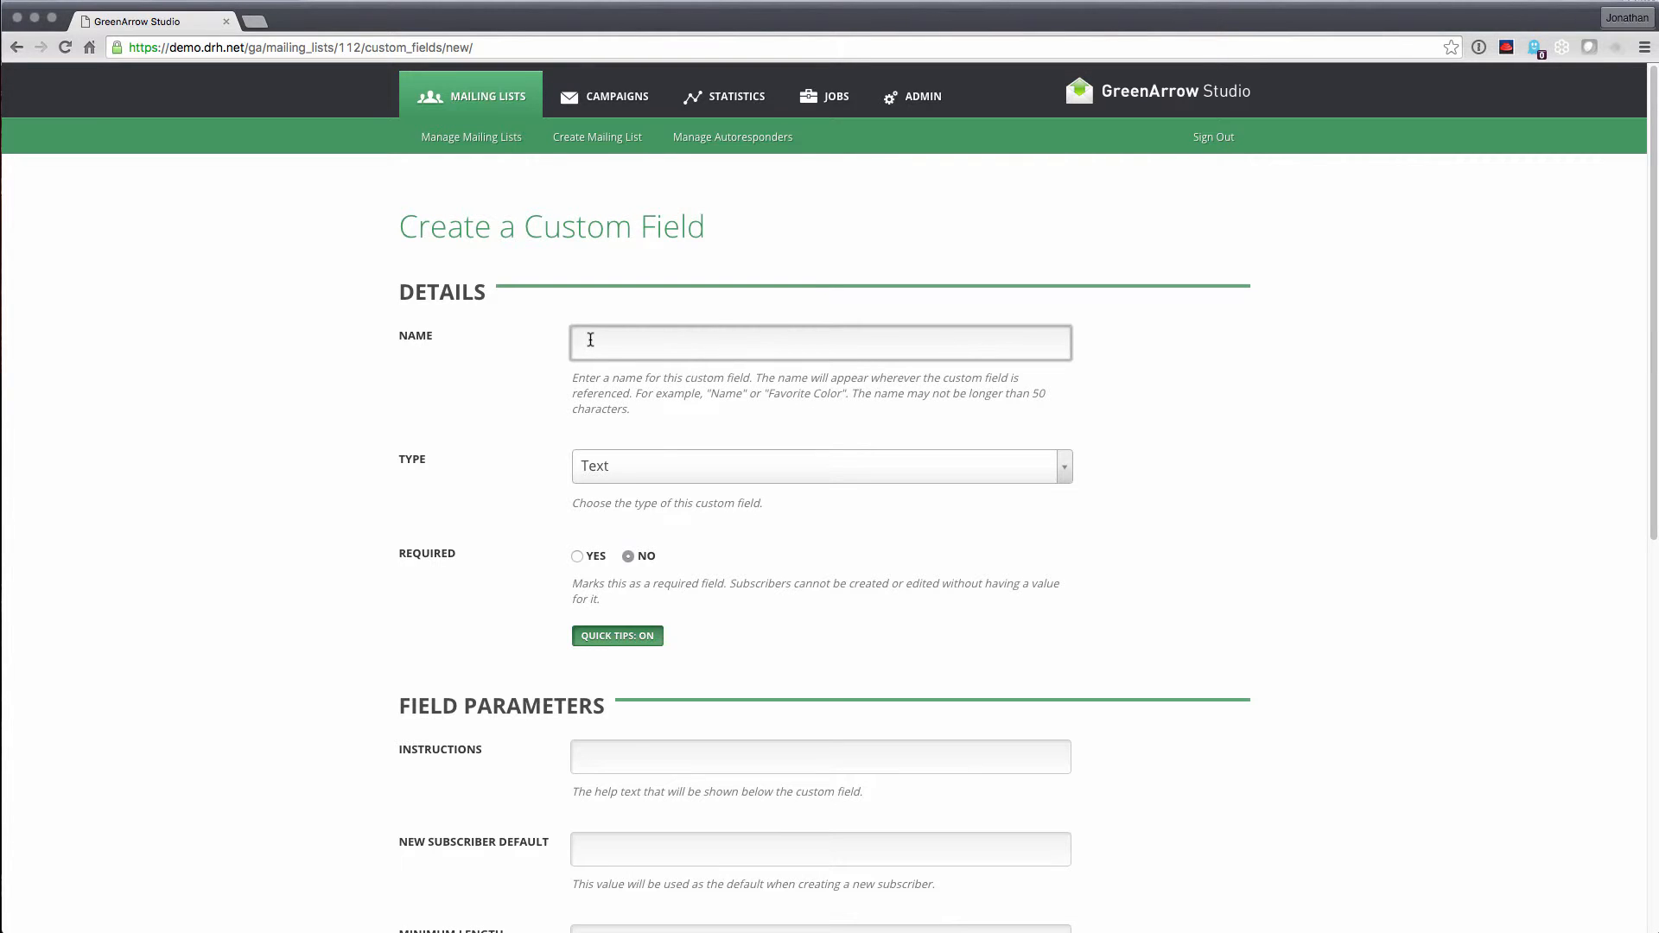
pyautogui.write('First Name')
pyautogui.click(607, 477)
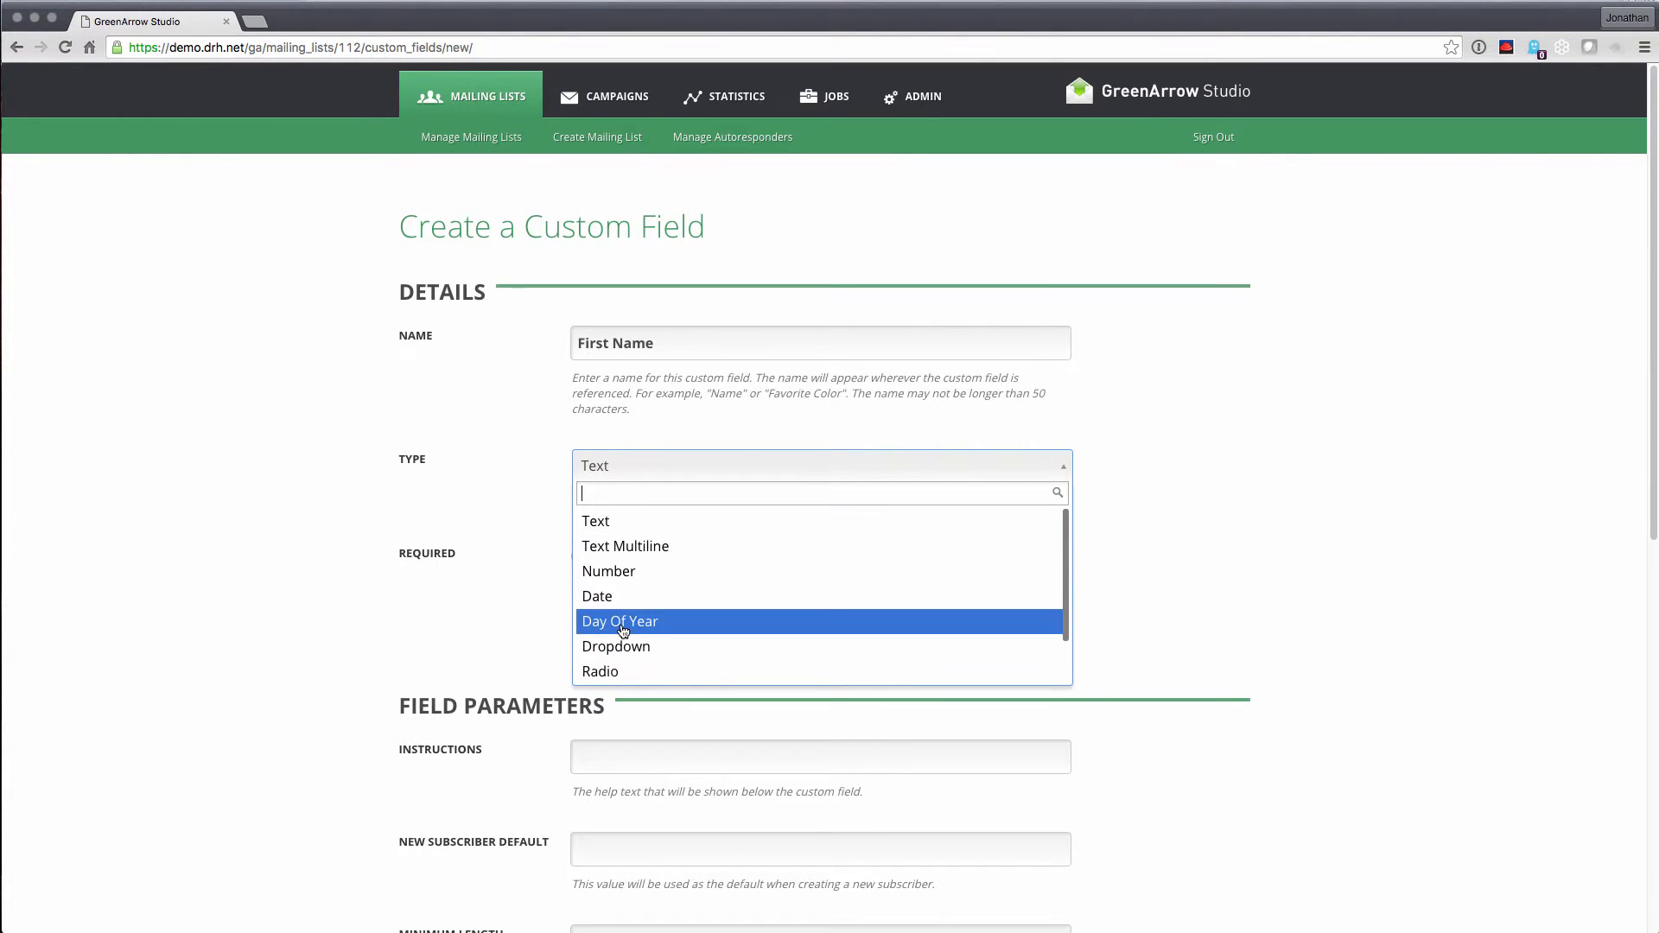
pyautogui.click(518, 573)
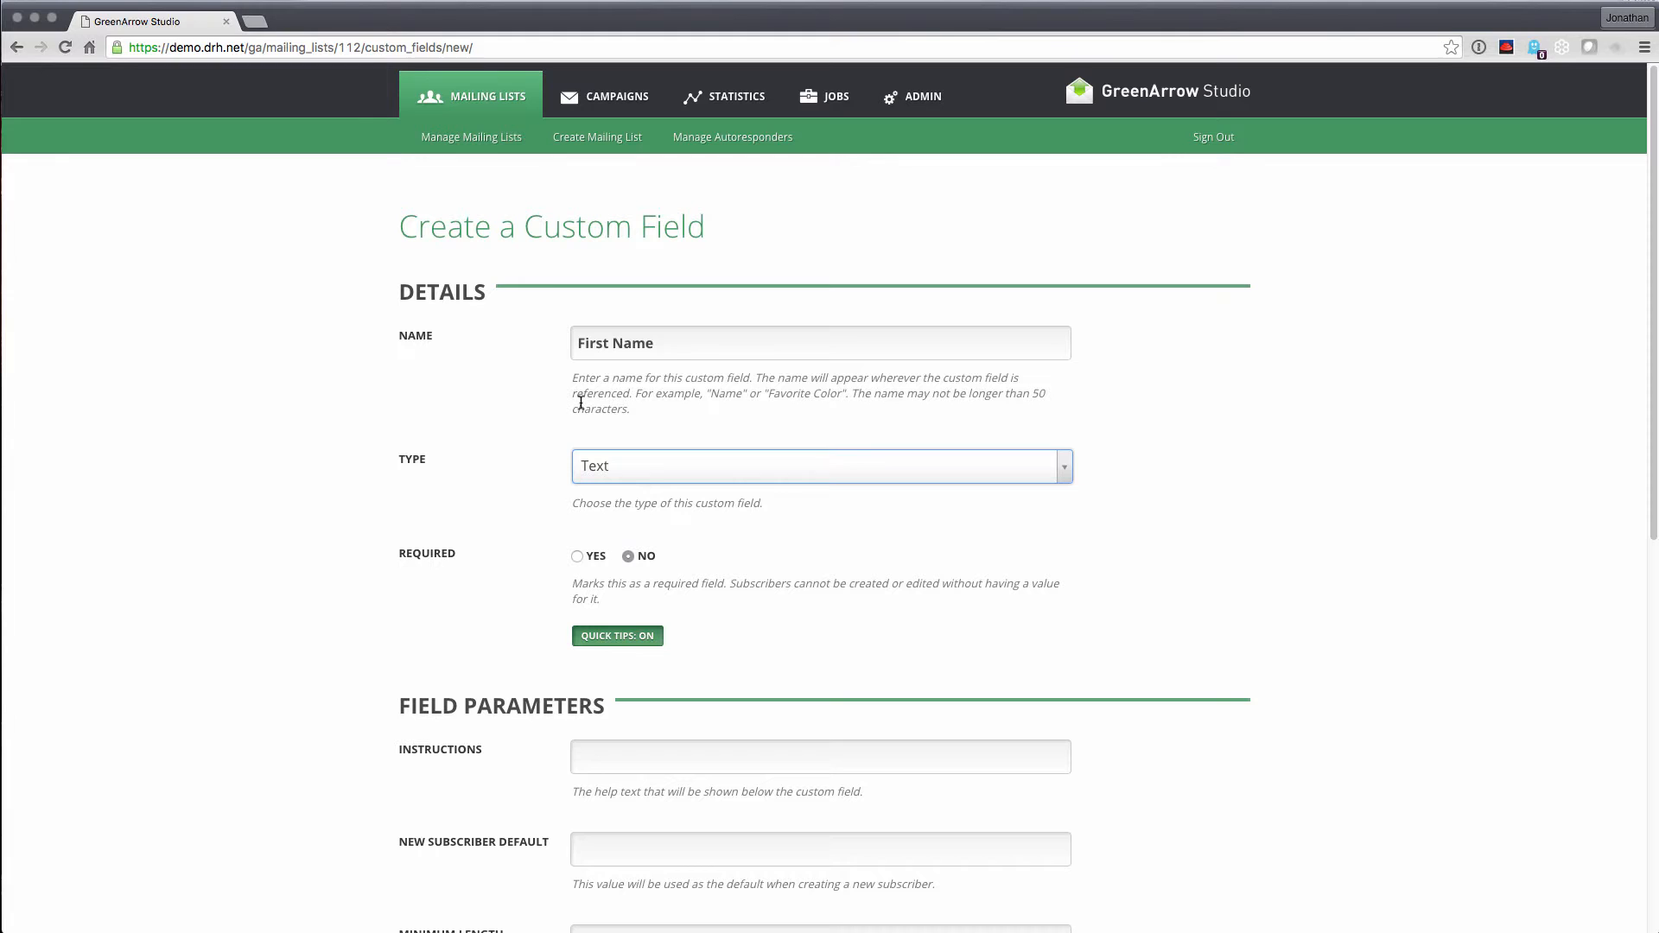
pyautogui.scroll(-4, 982, 534)
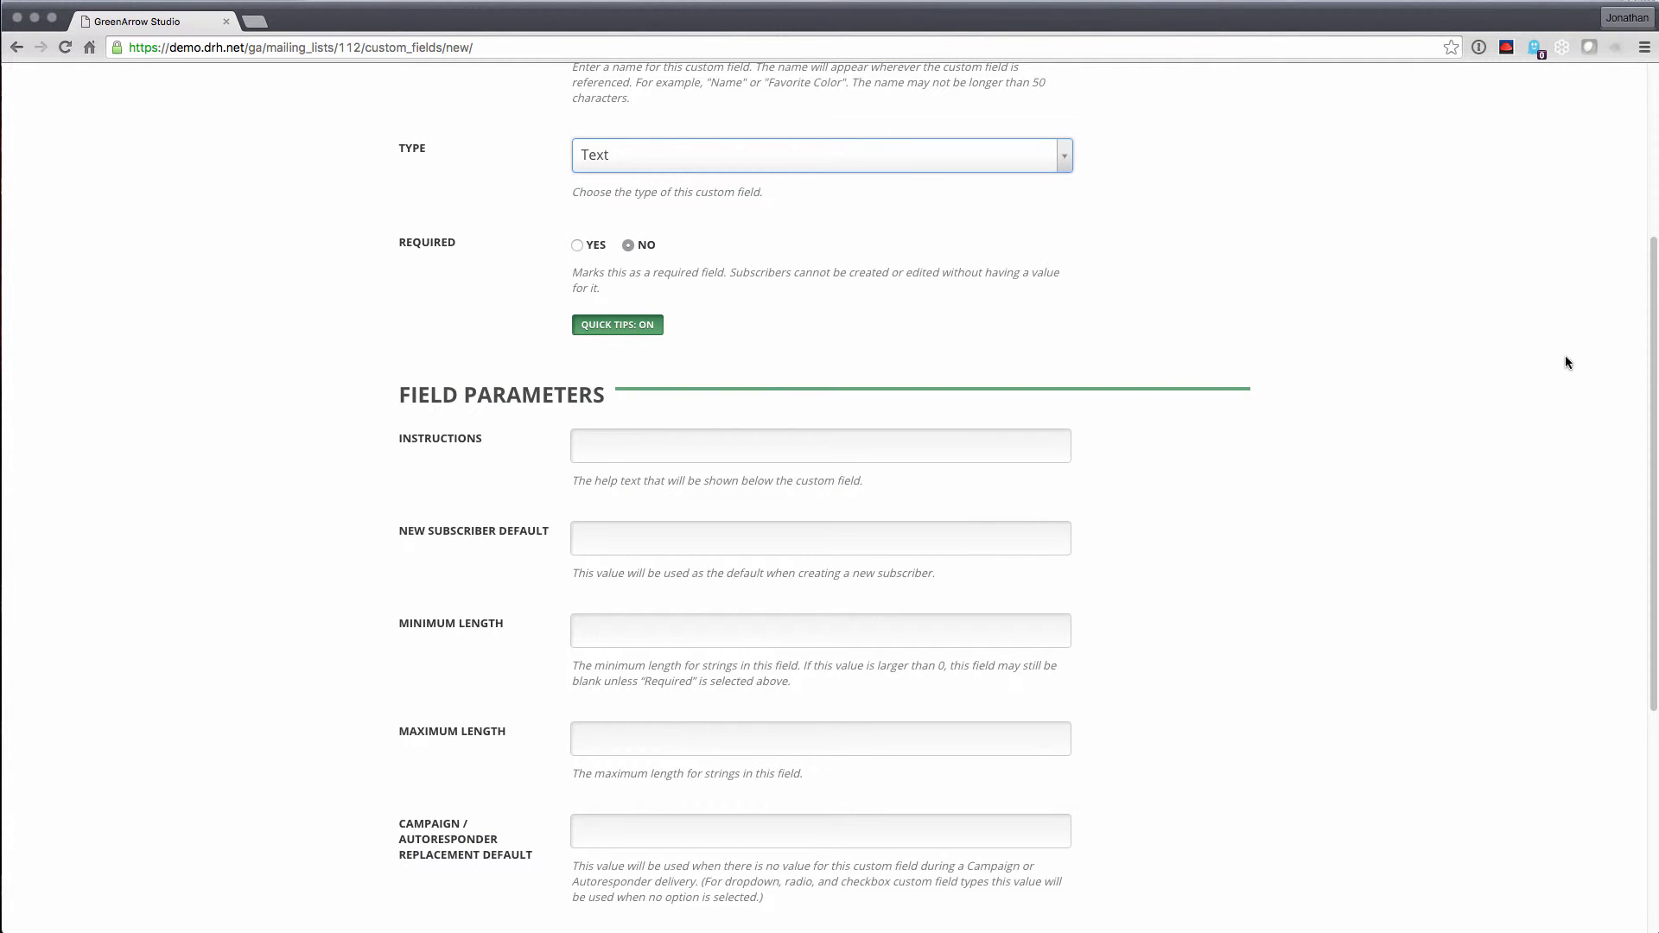
pyautogui.moveTo(1654, 370); pyautogui.dragTo(1654, 430)
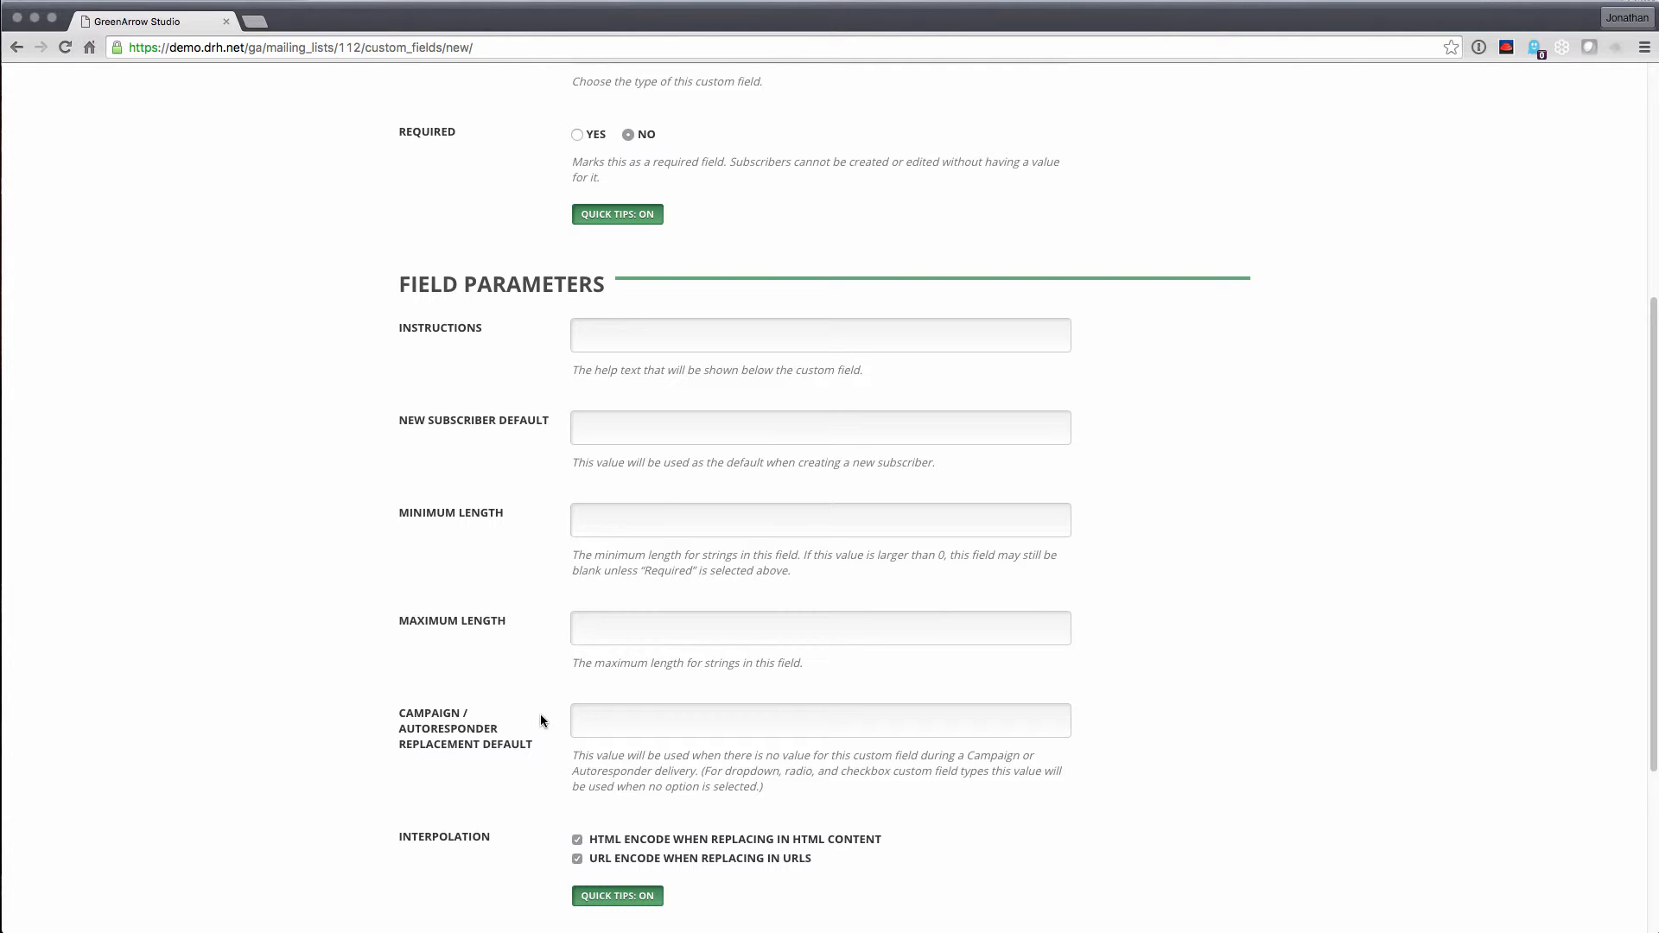
pyautogui.scroll(-4, 541, 768)
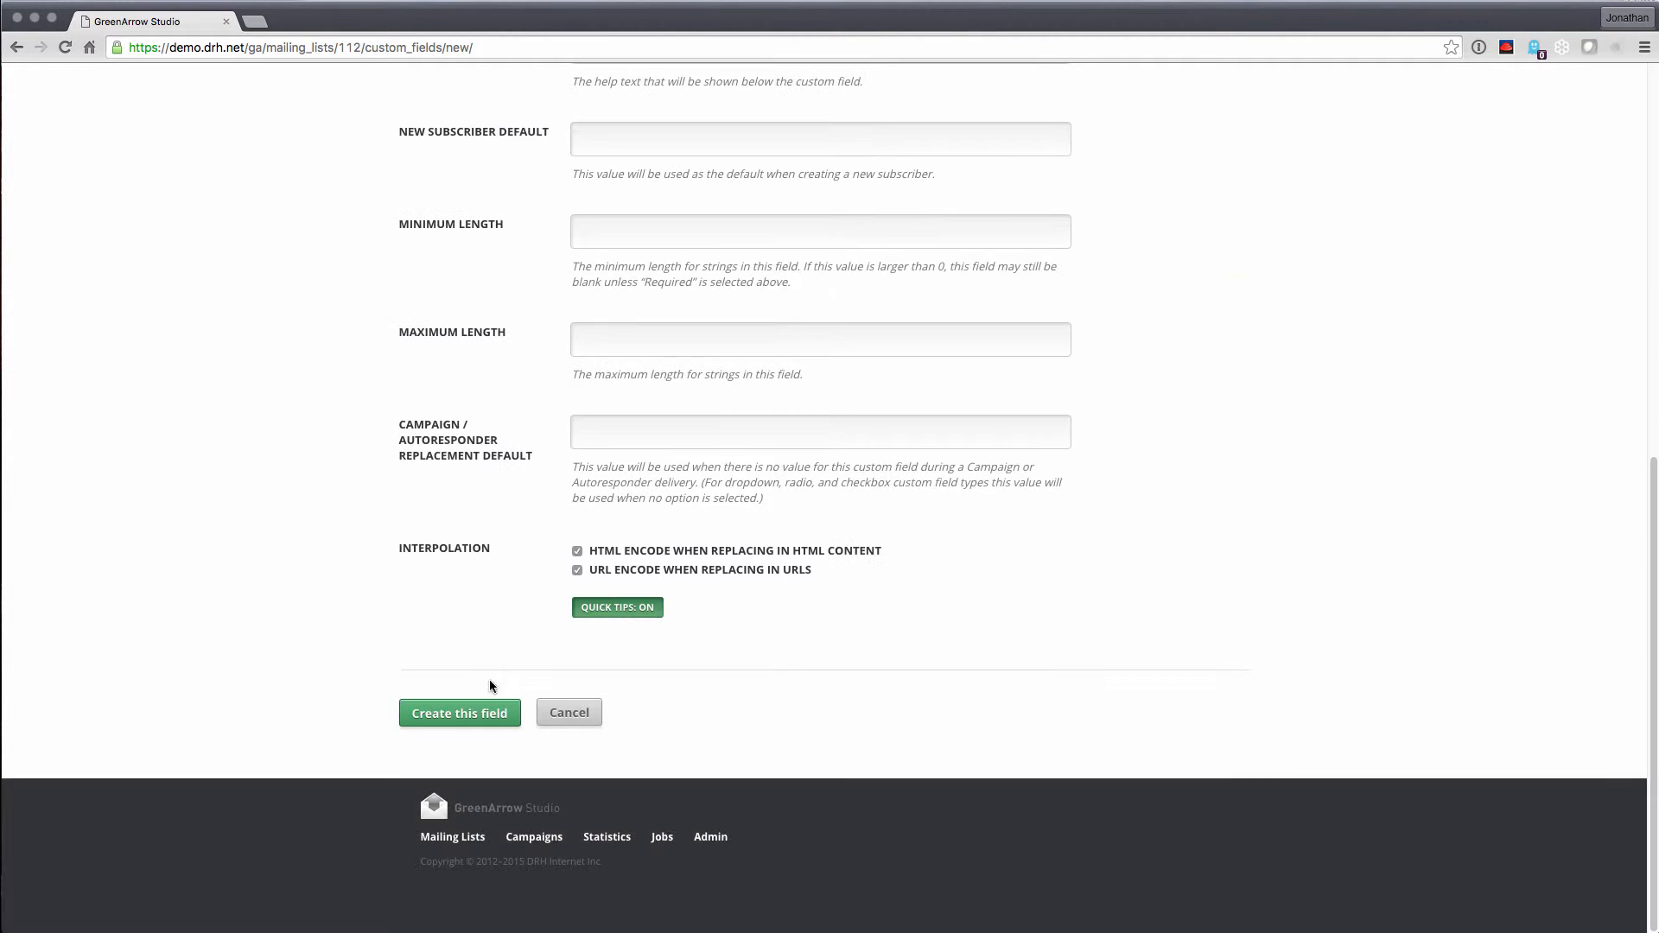
# Save the First Name field, then enter sender name Newsletter and the sender e-mail address
pyautogui.click(489, 711)
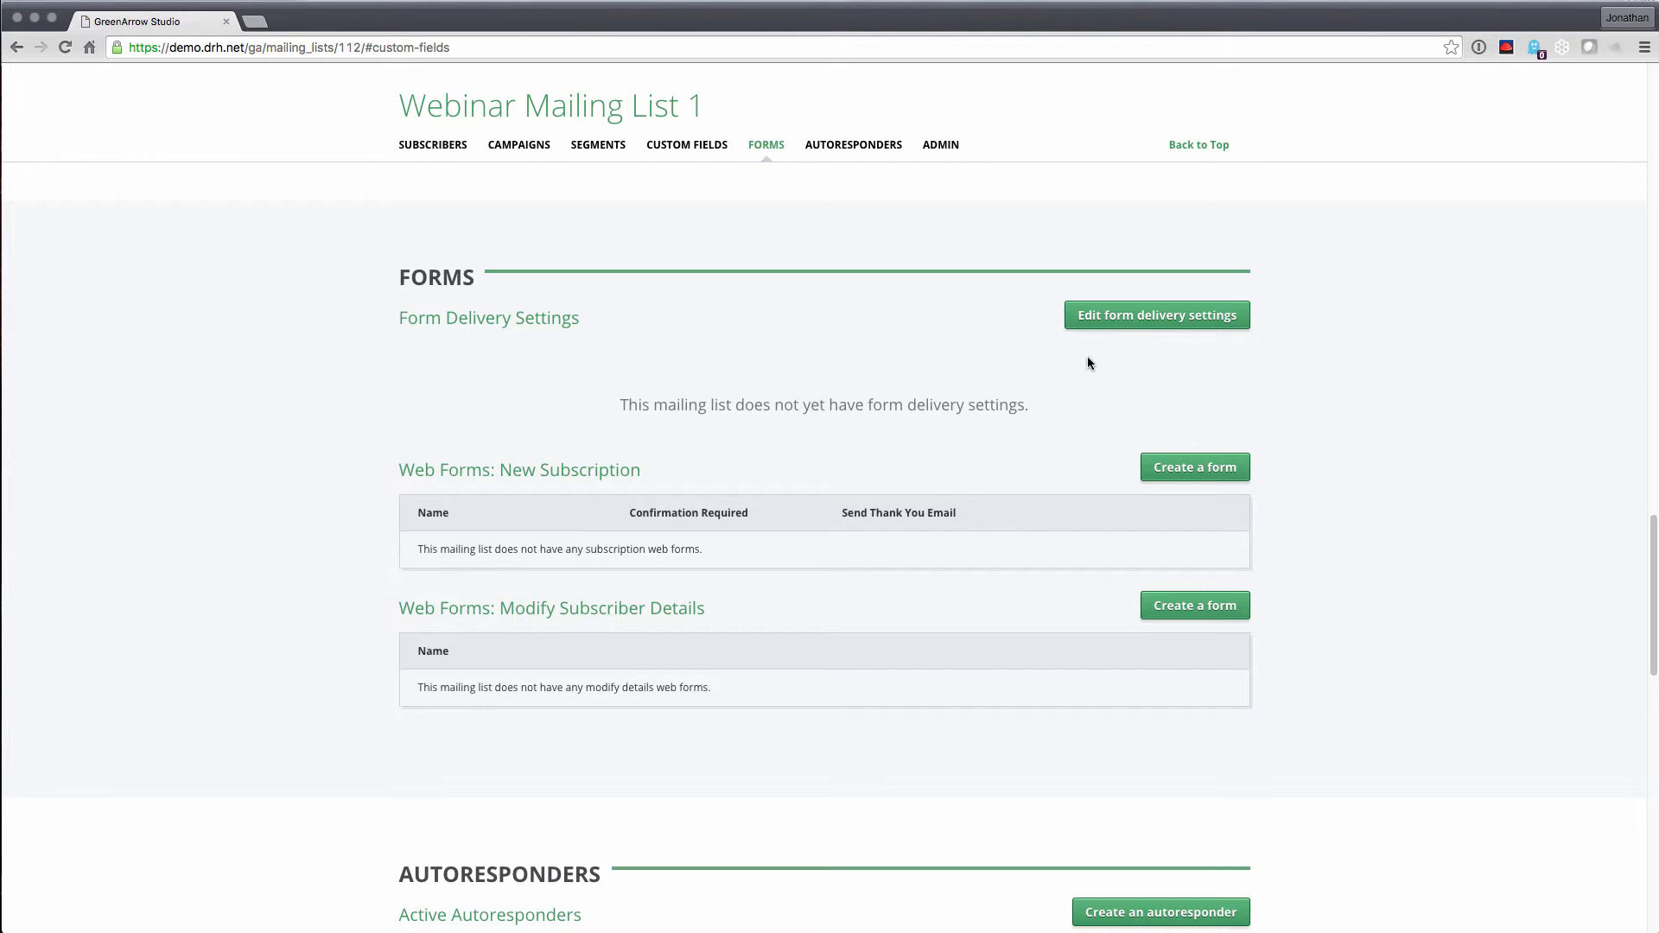
pyautogui.click(1106, 328)
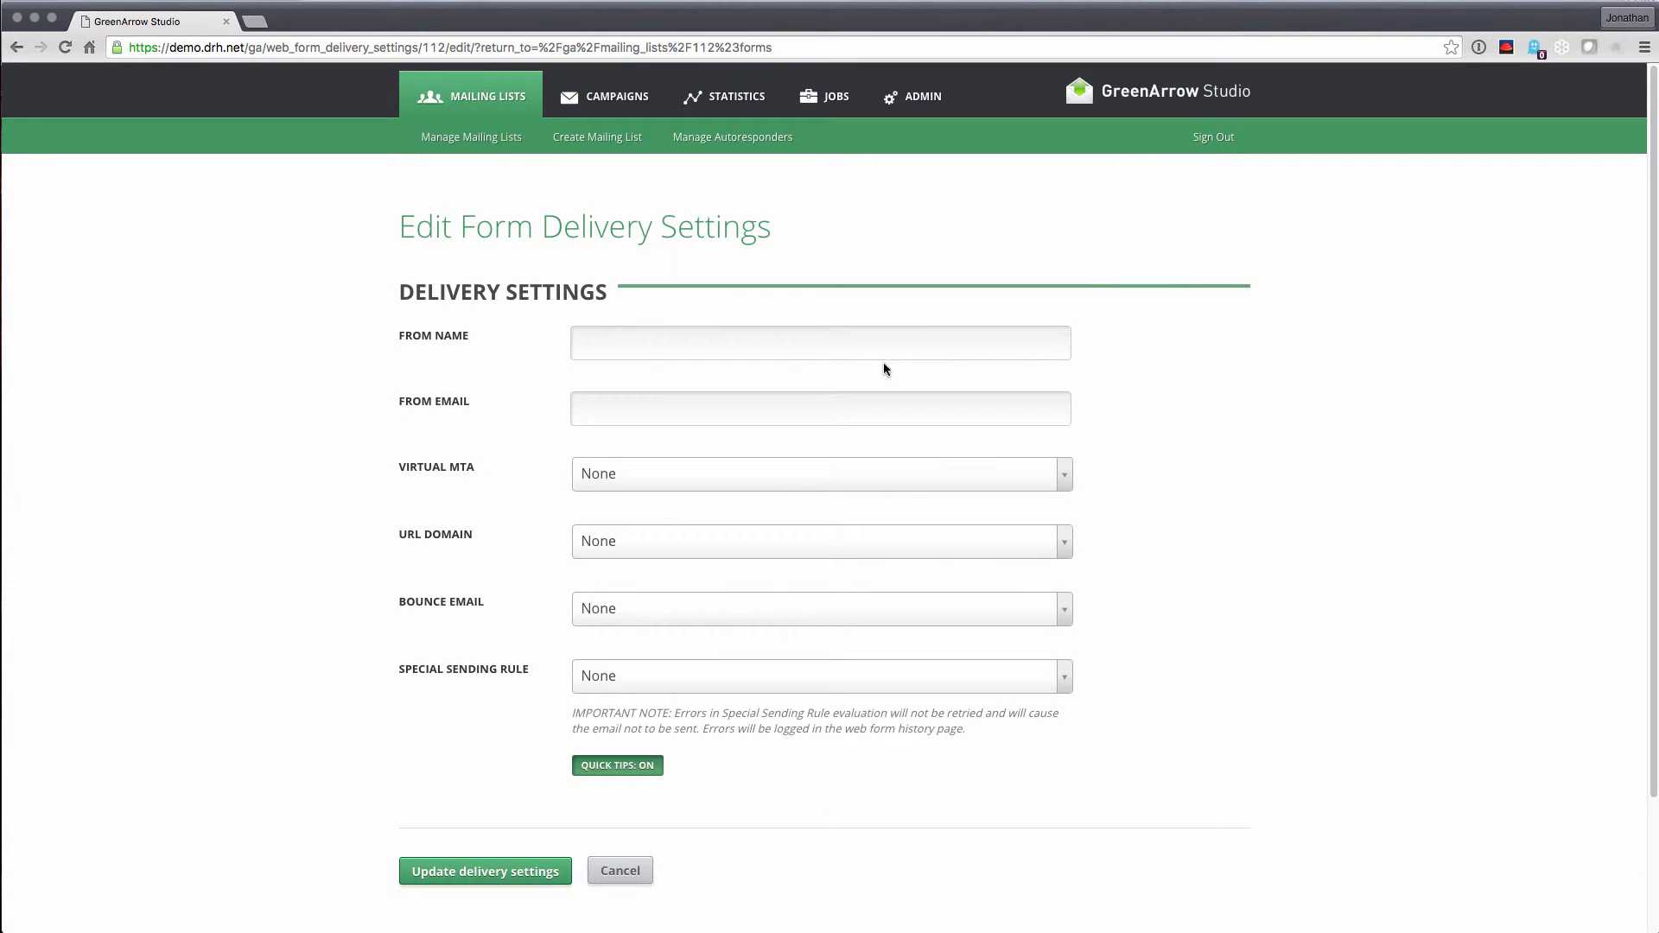
pyautogui.click(730, 339)
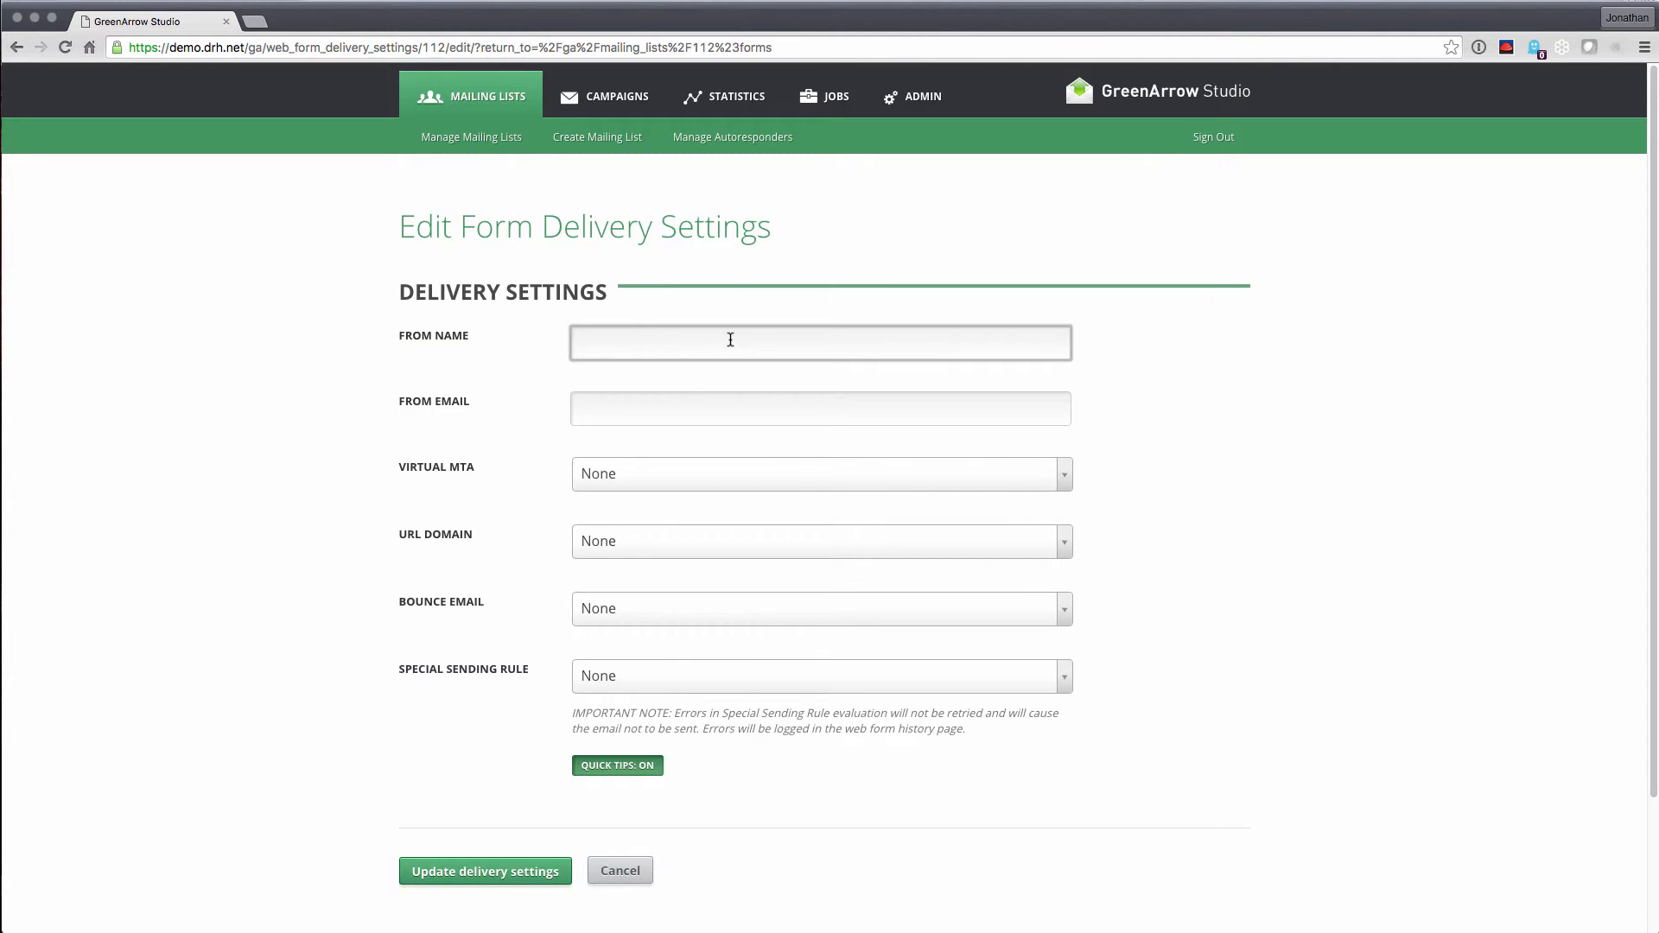
pyautogui.write('Newsletter')
pyautogui.press('Tab')
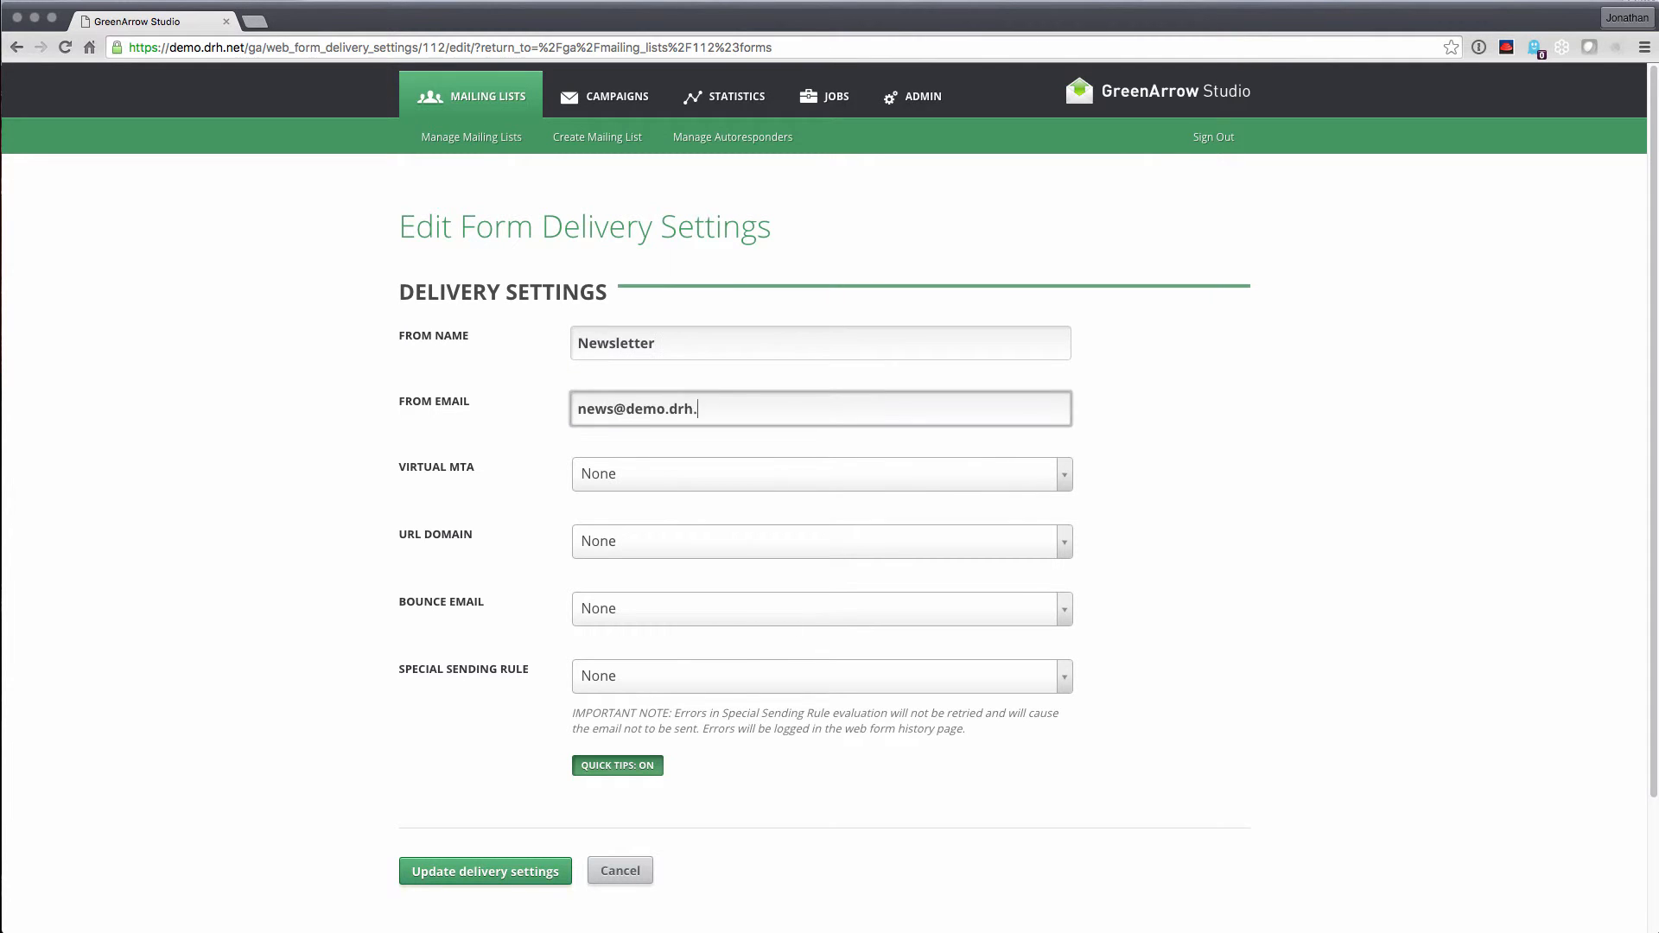
# Pick System Default Route, demo.drh.net URL domain and its bounce address, then save delivery settings
pyautogui.click(698, 475)
pyautogui.click(656, 577)
pyautogui.click(657, 541)
pyautogui.click(639, 644)
pyautogui.click(639, 608)
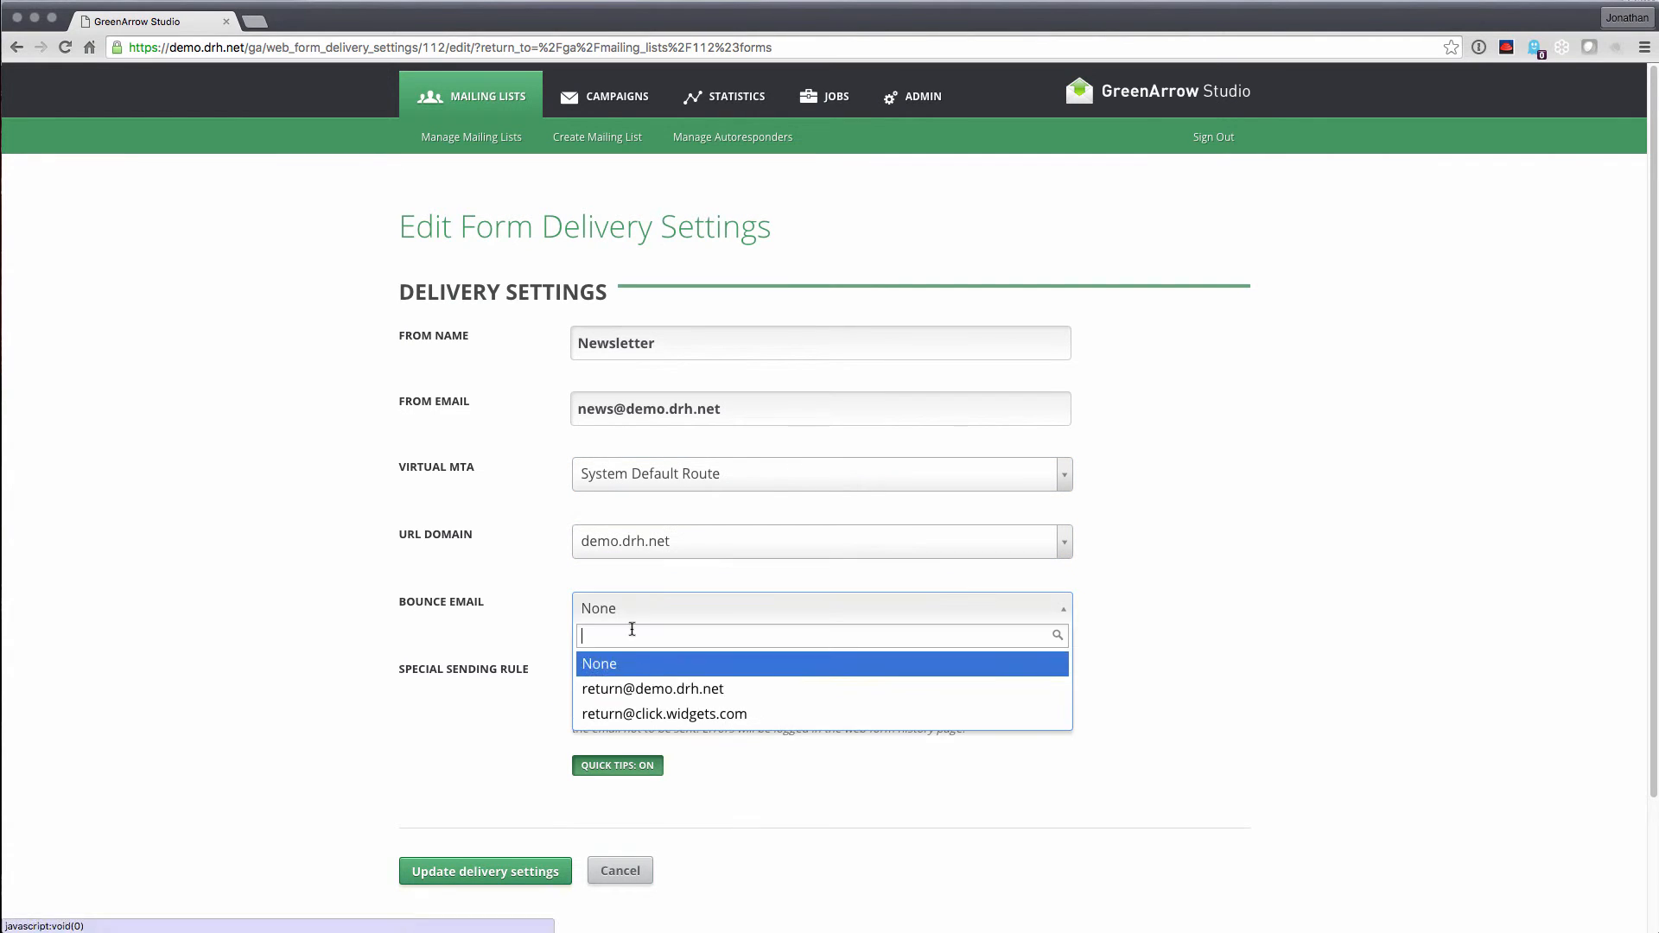
pyautogui.click(639, 689)
pyautogui.click(482, 872)
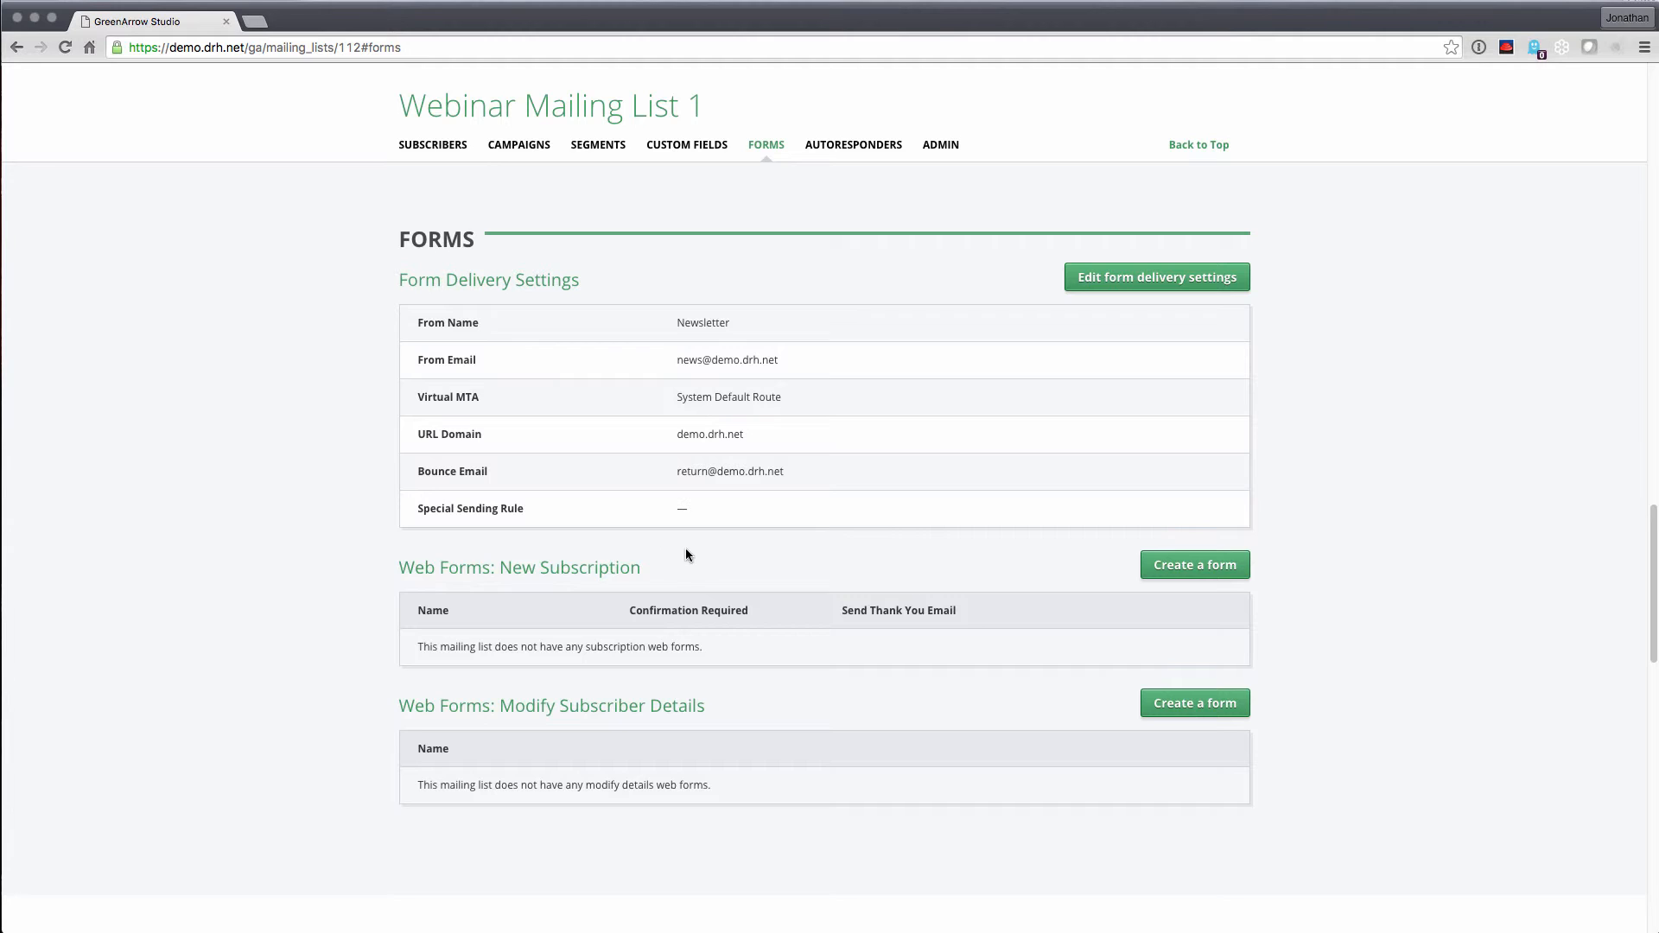
# Create web form 'Subscription Web Form 1', titled 'Sign Up for My Great Email!', described 'You are signing up for my news letter.'
pyautogui.click(1188, 575)
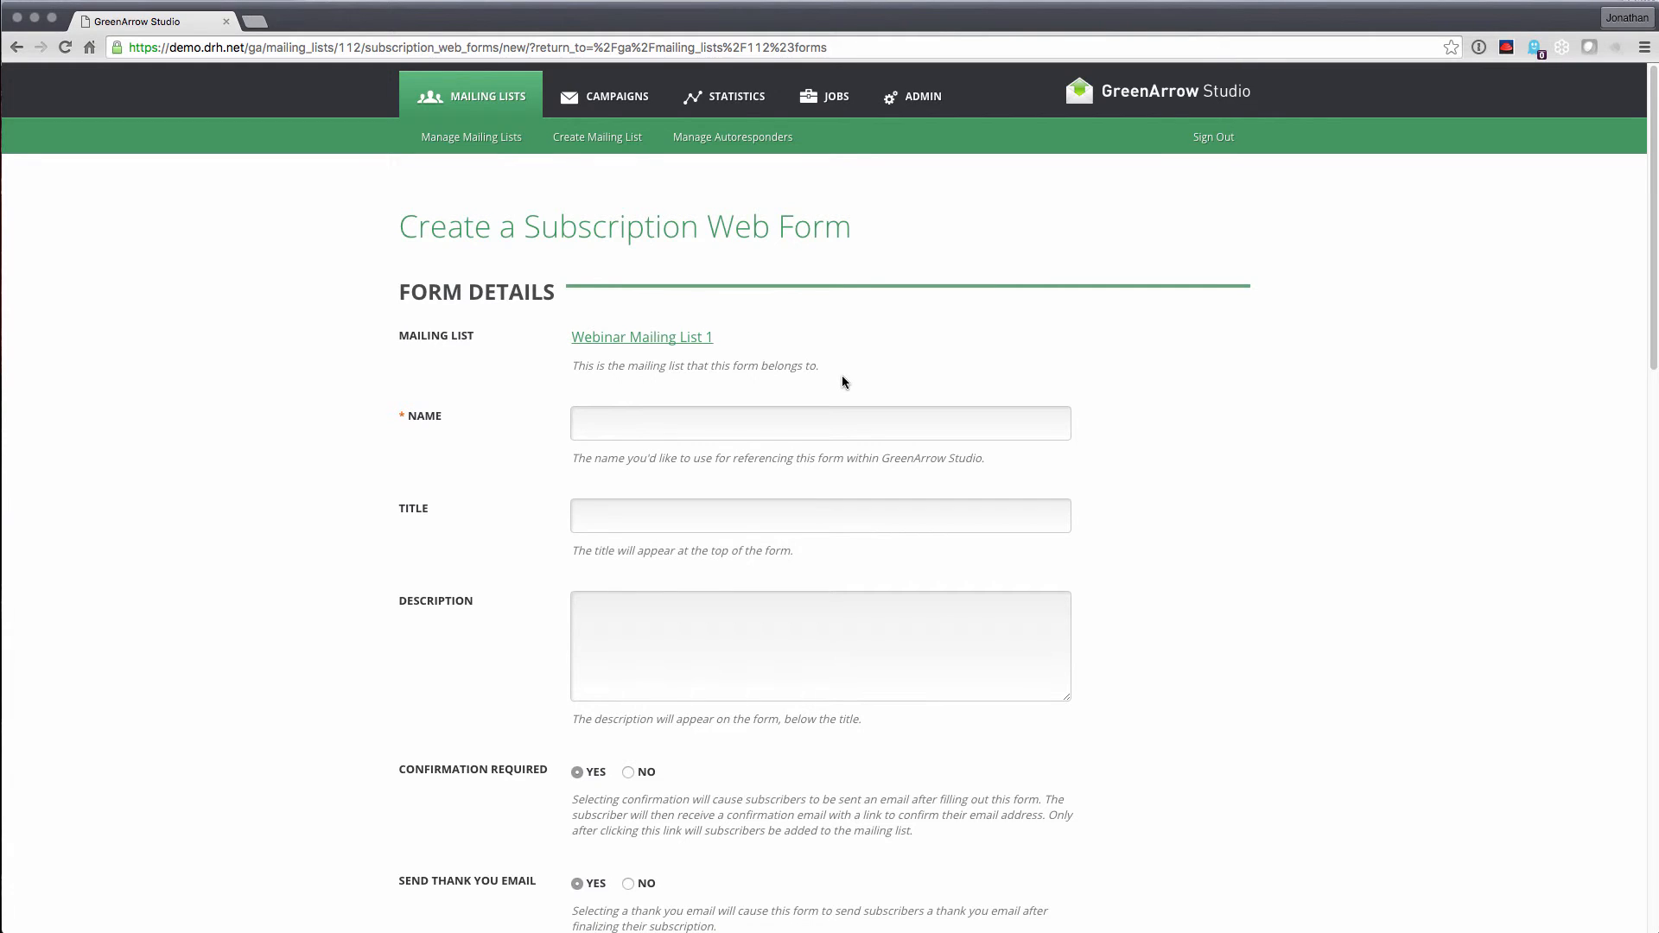
pyautogui.click(768, 420)
pyautogui.write('Subsc')
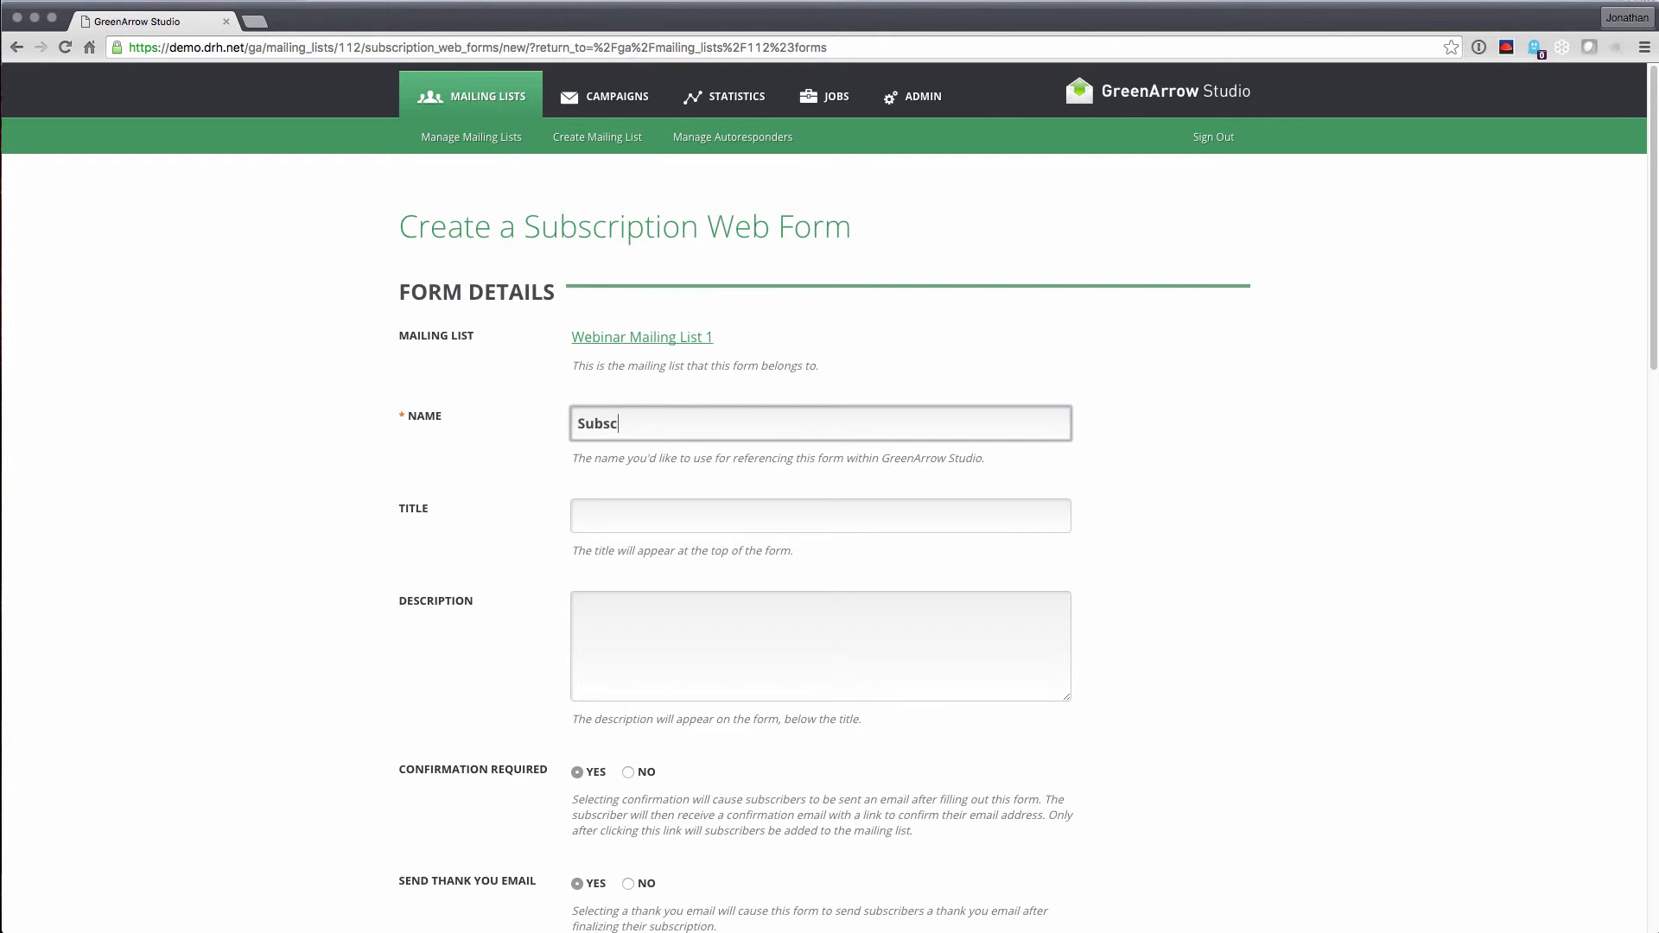
pyautogui.write('ription Web Form 1')
pyautogui.click(820, 514)
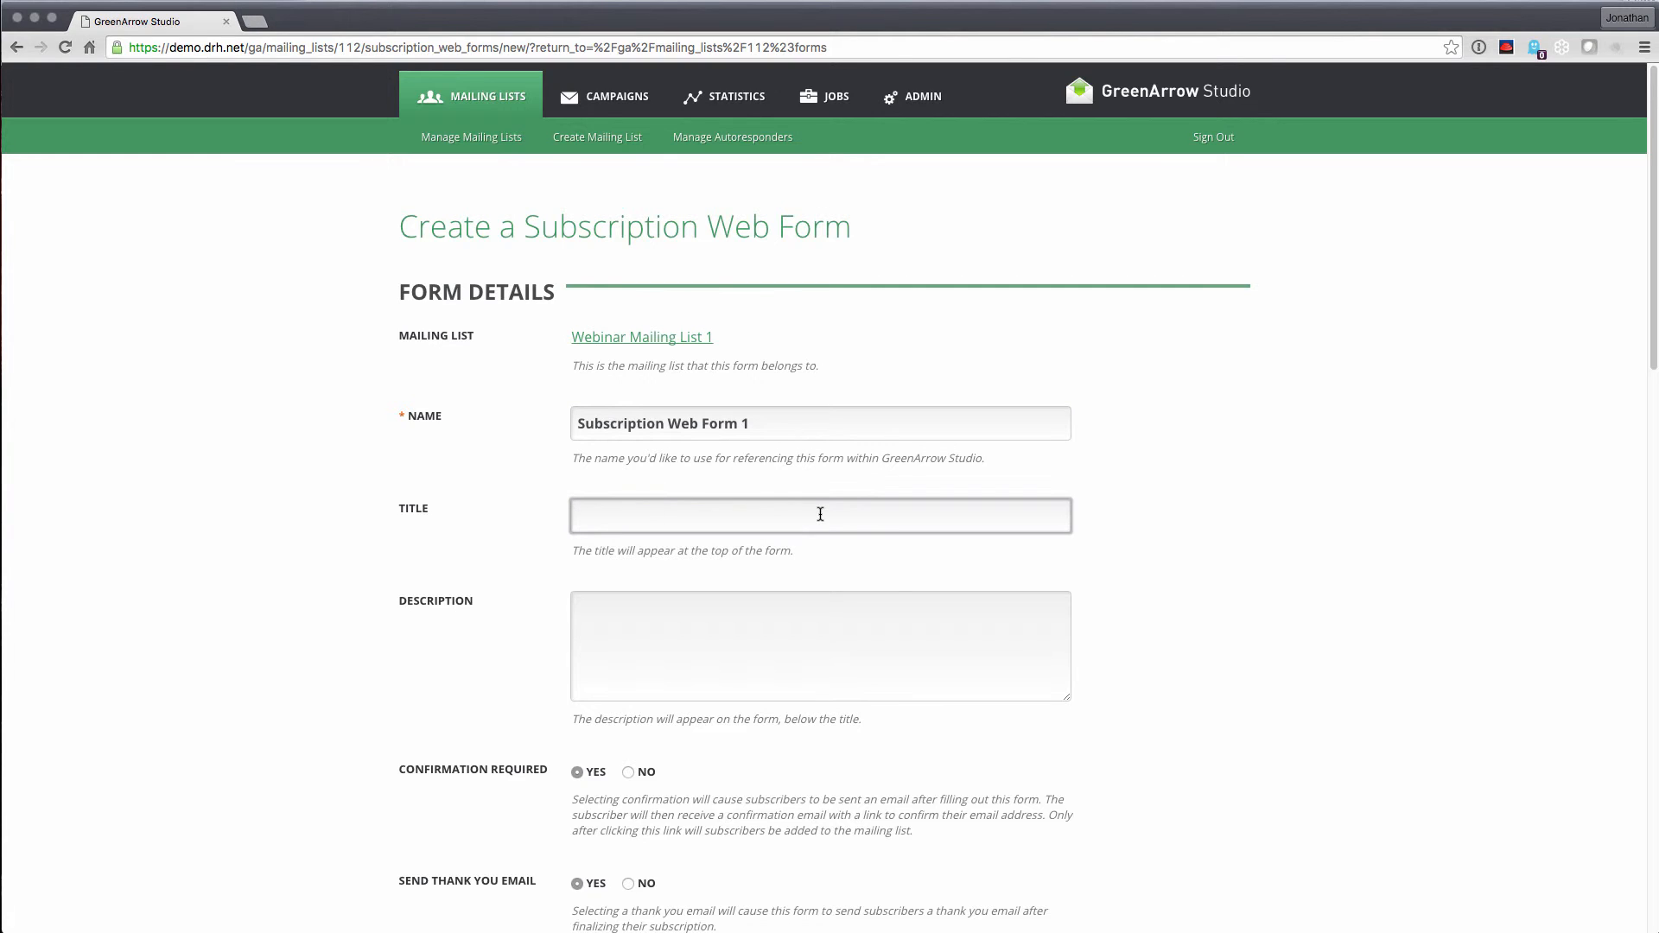
pyautogui.write('Sign Up for My Great Email!')
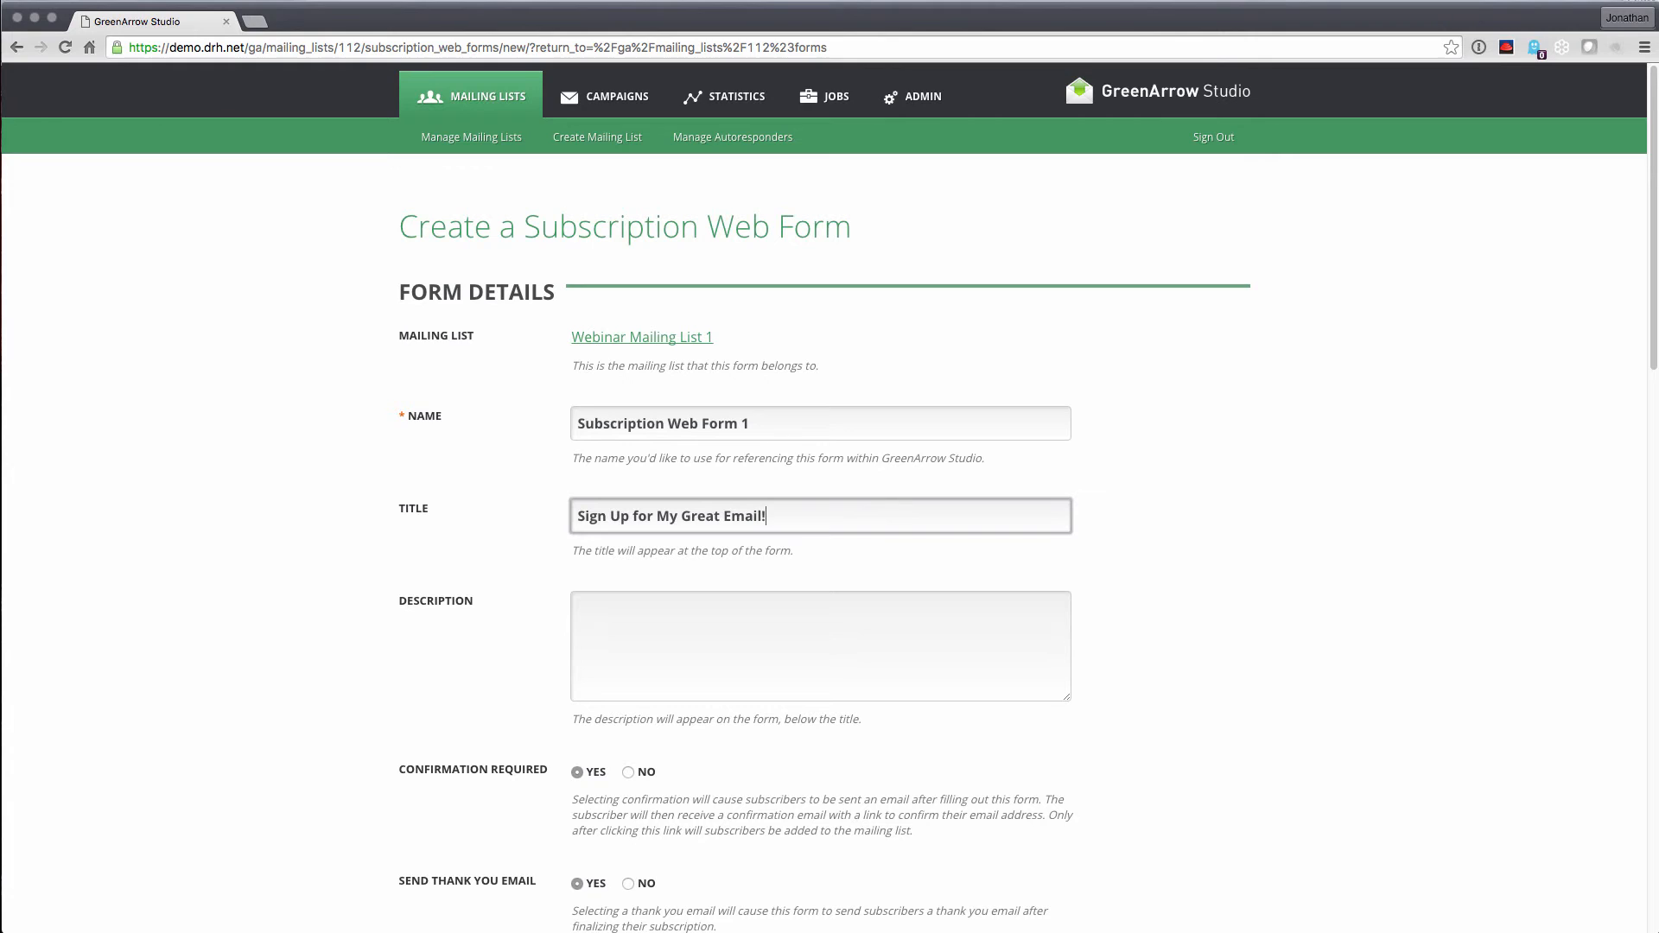
pyautogui.click(784, 630)
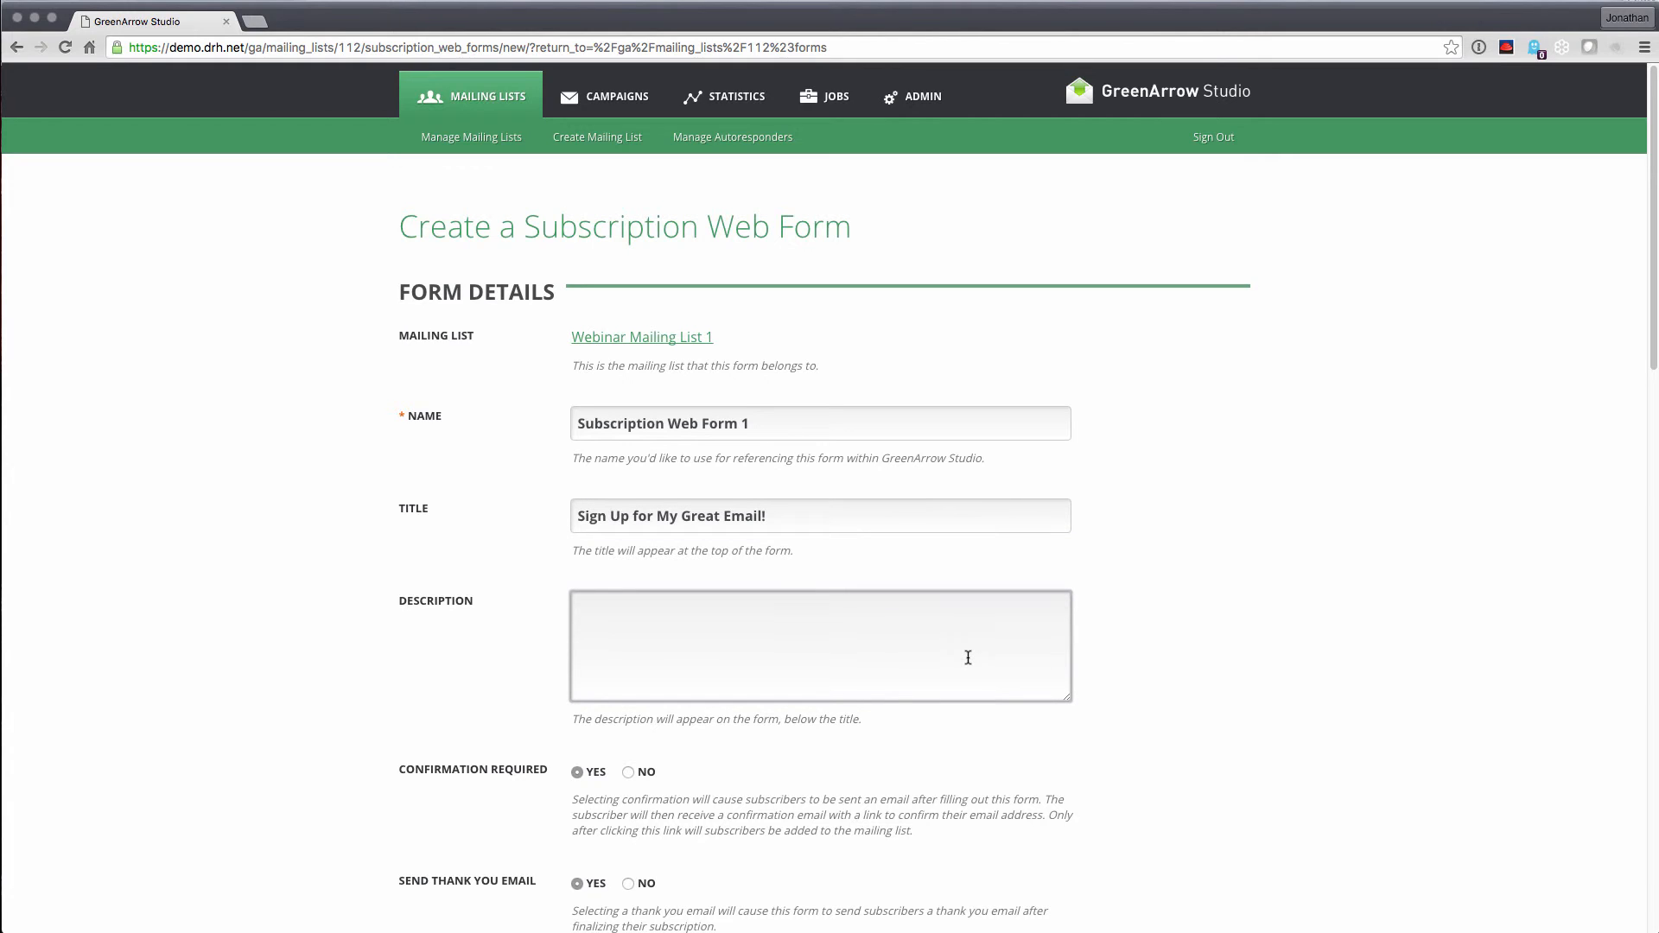
pyautogui.write('You are signing up for m')
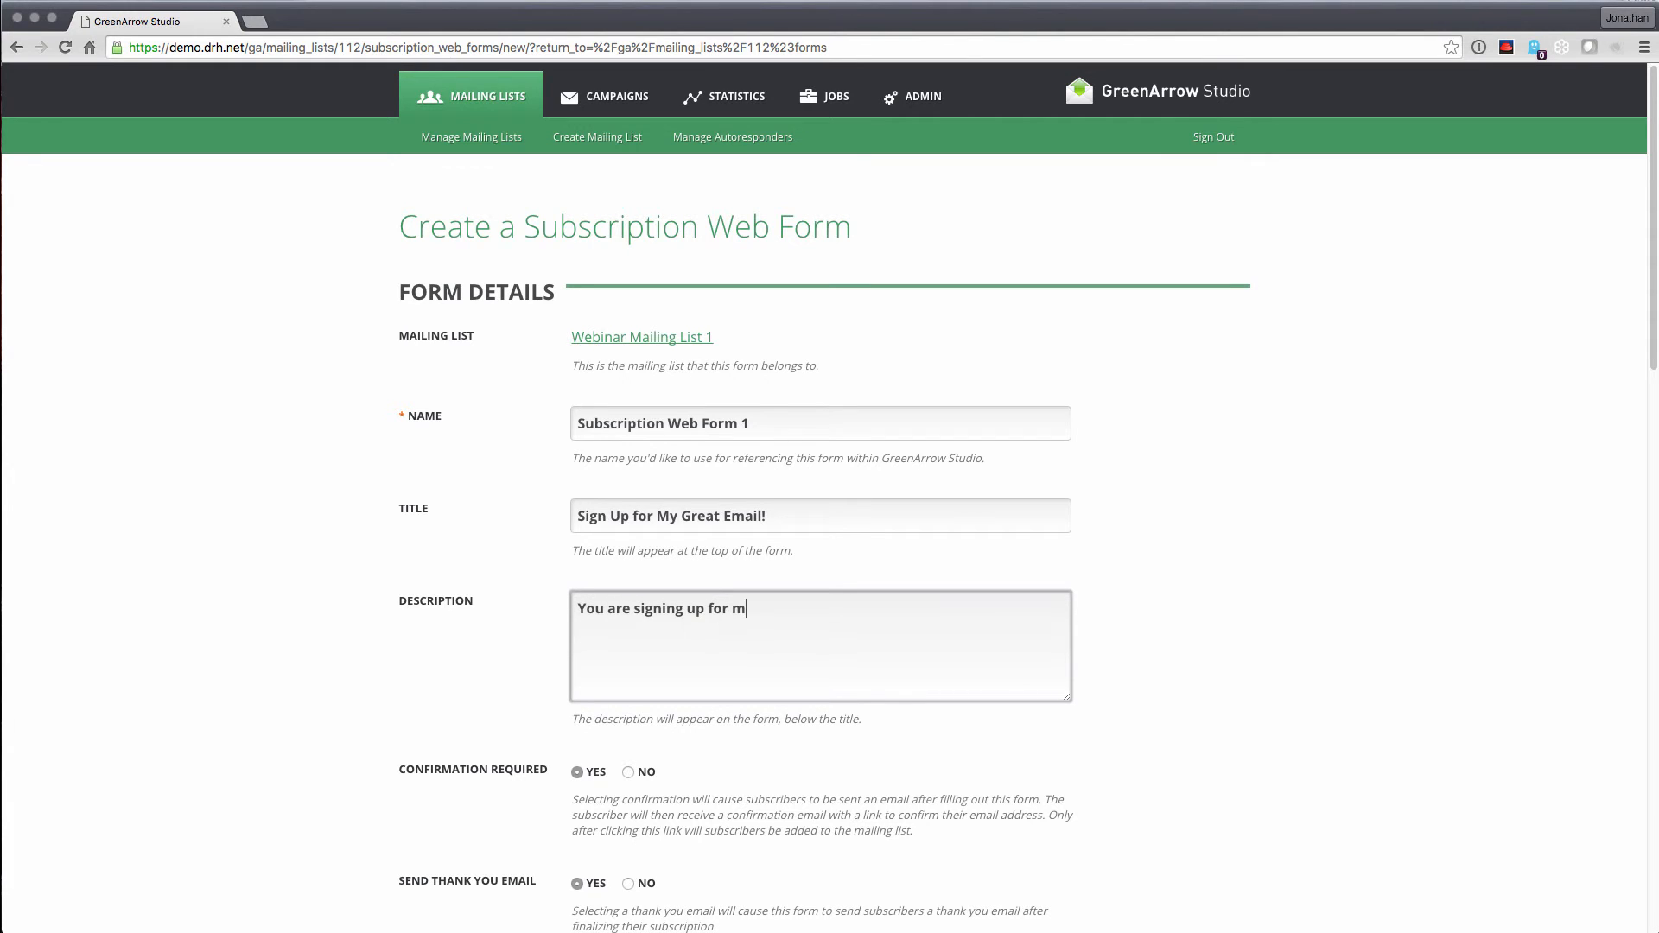
pyautogui.write('y news letter.')
pyautogui.scroll(-3, 1330, 696)
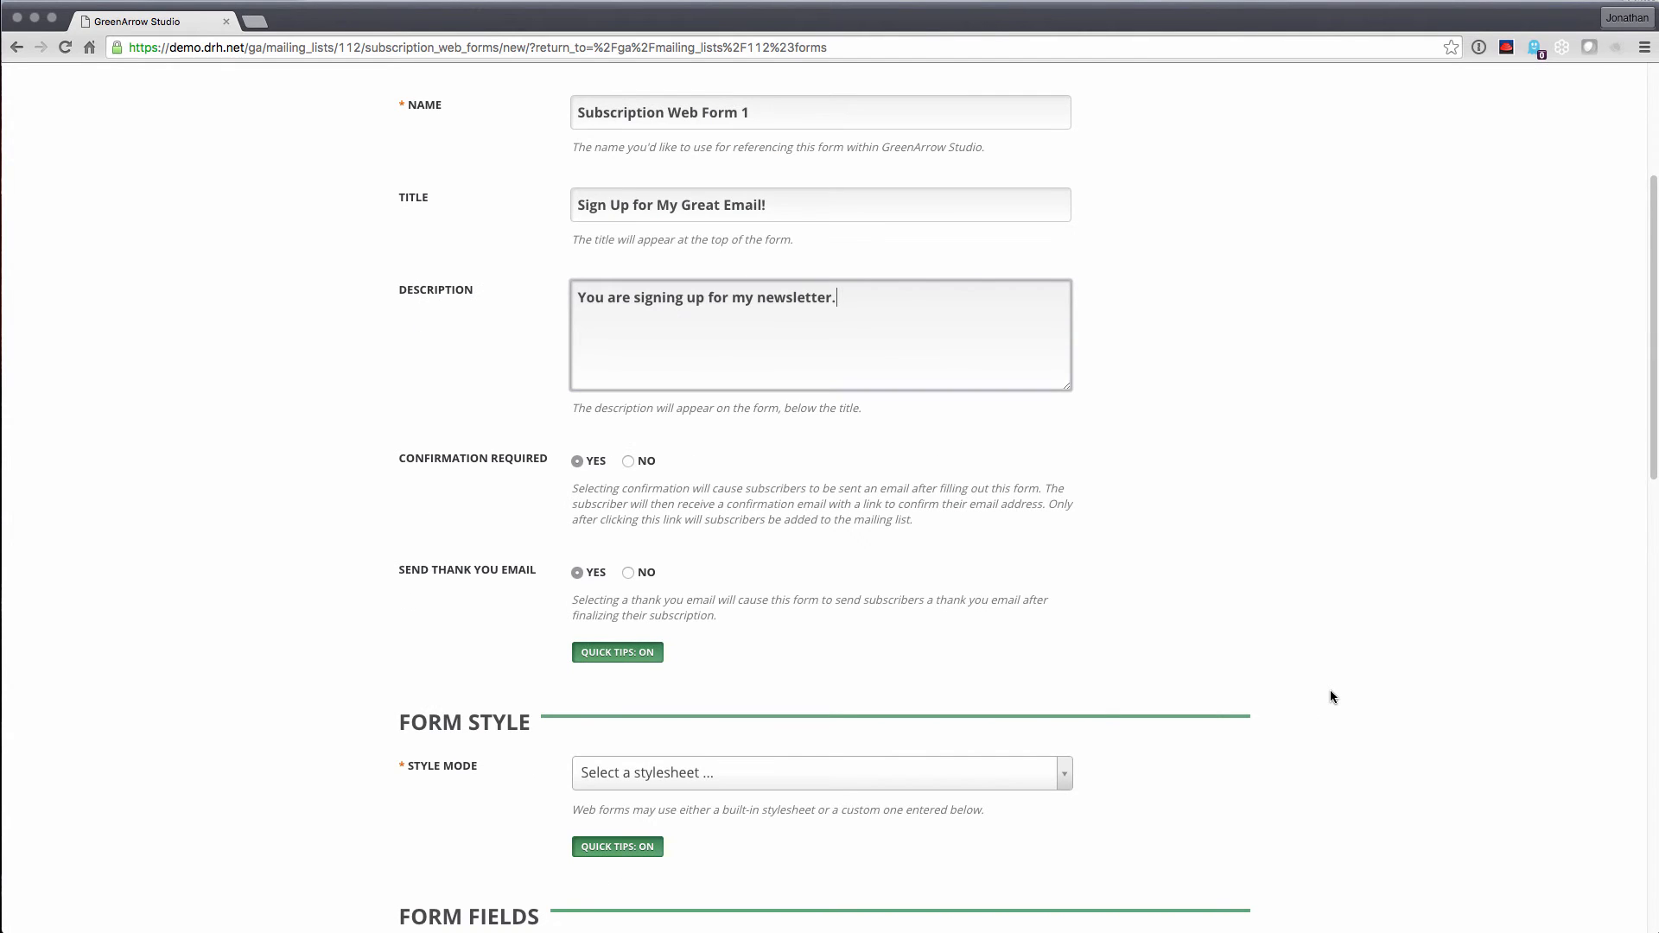
pyautogui.click(397, 474)
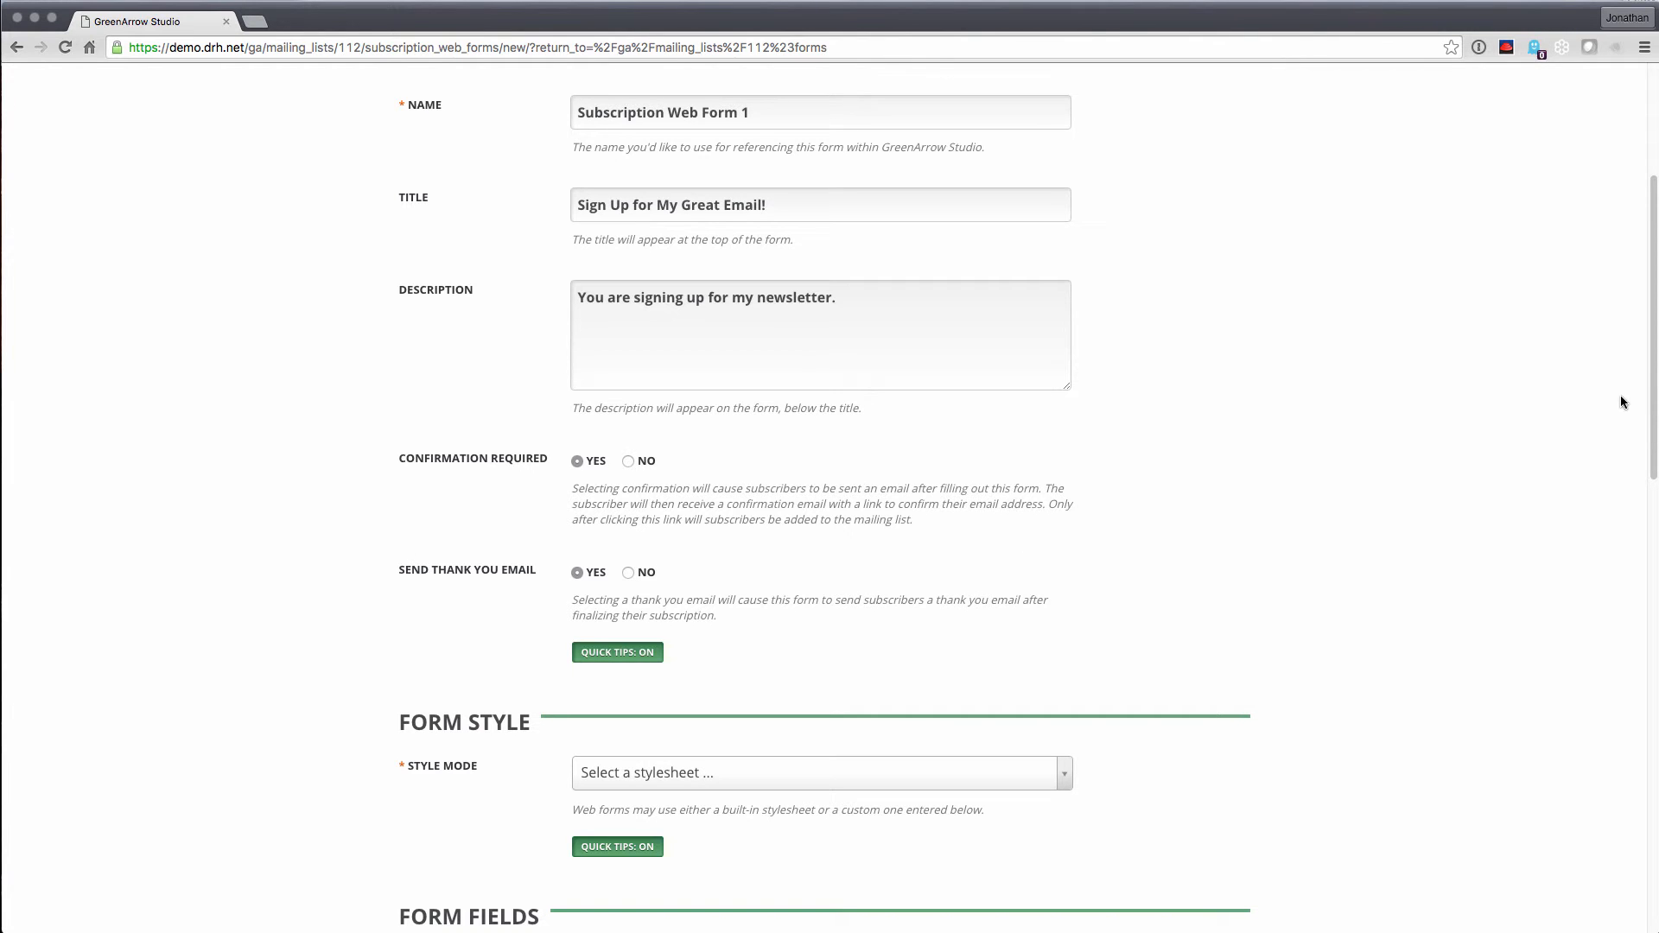
pyautogui.scroll(-1, 1654, 396)
pyautogui.moveTo(1655, 397); pyautogui.dragTo(1637, 585)
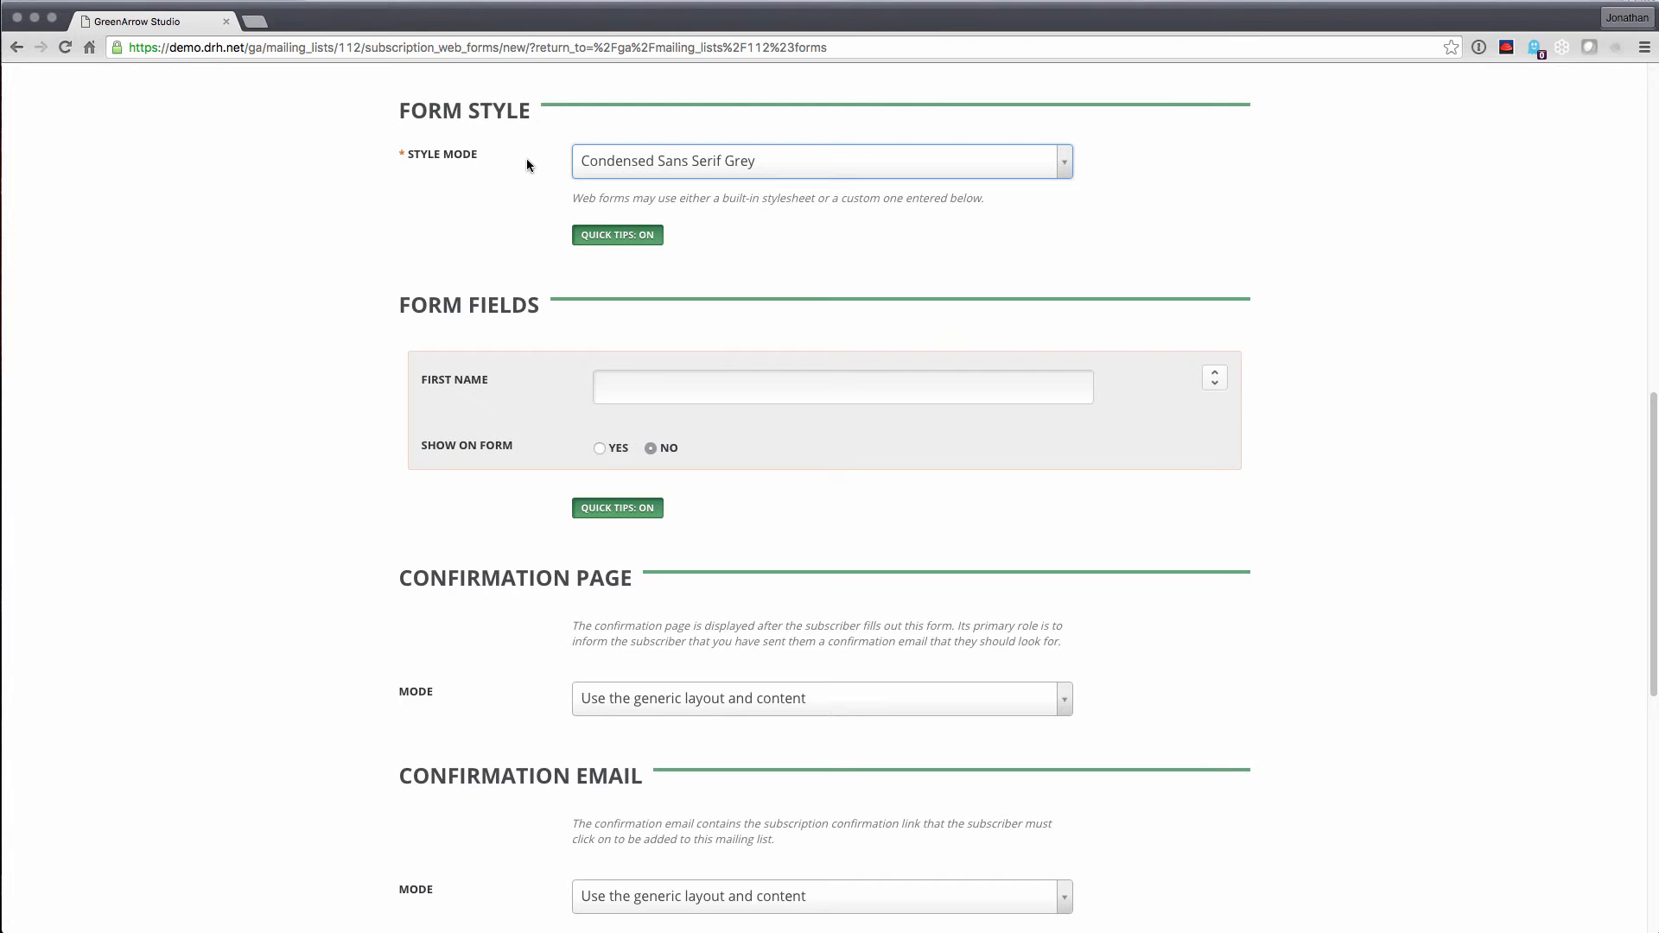
pyautogui.click(620, 168)
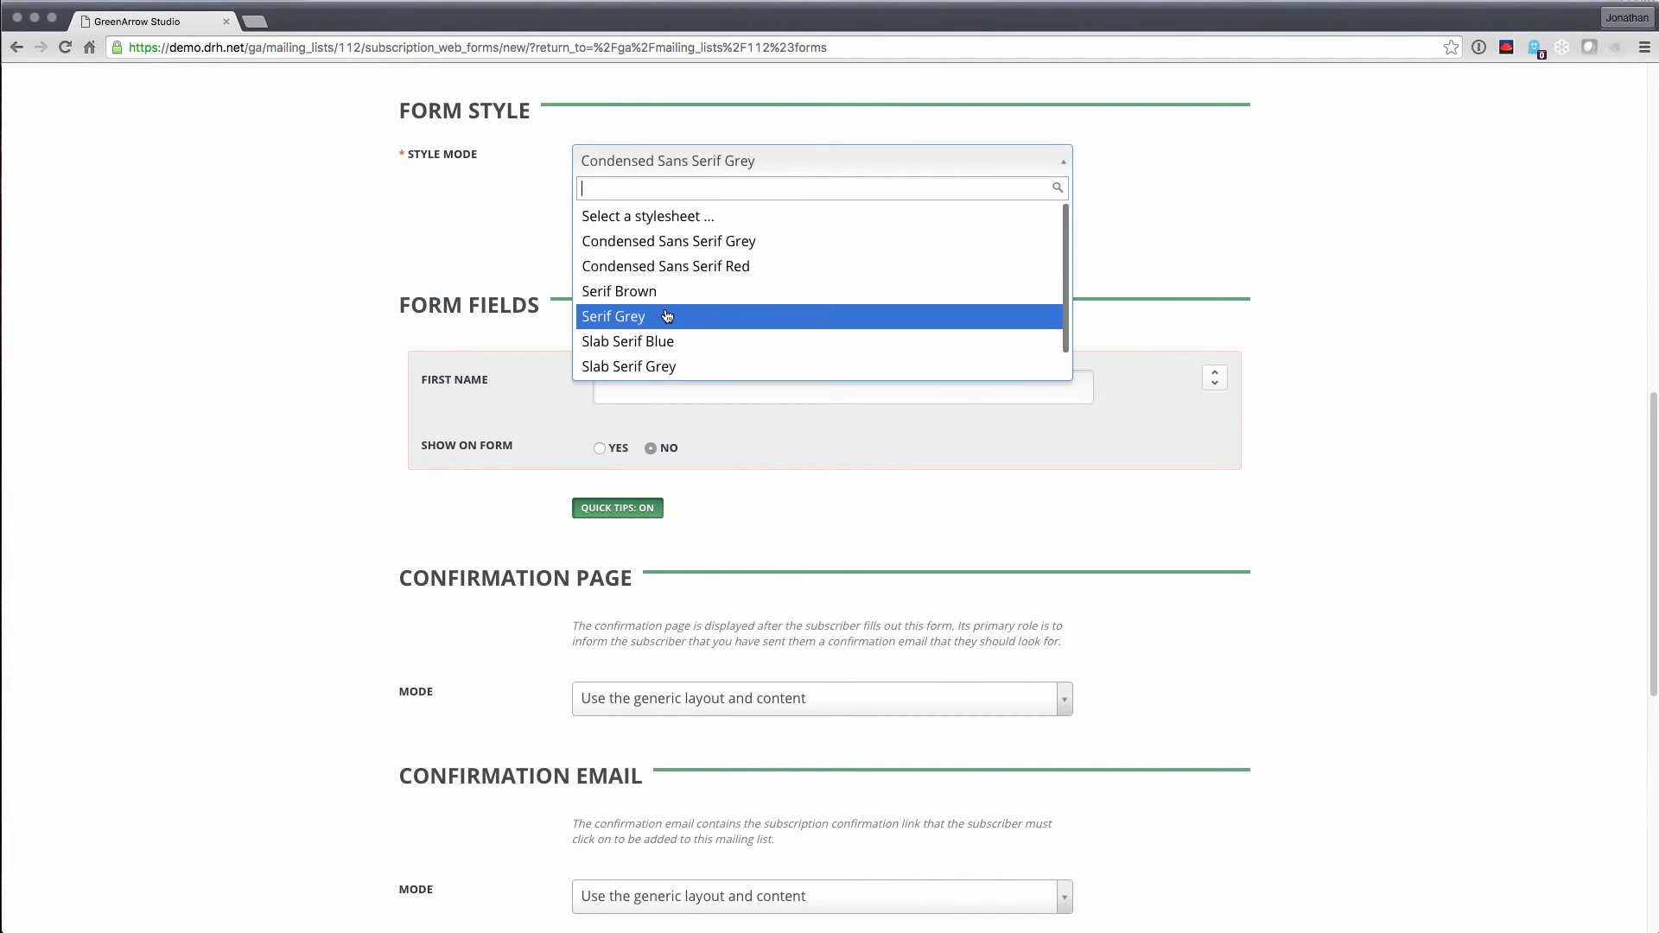
pyautogui.scroll(-1, 678, 320)
pyautogui.click(654, 365)
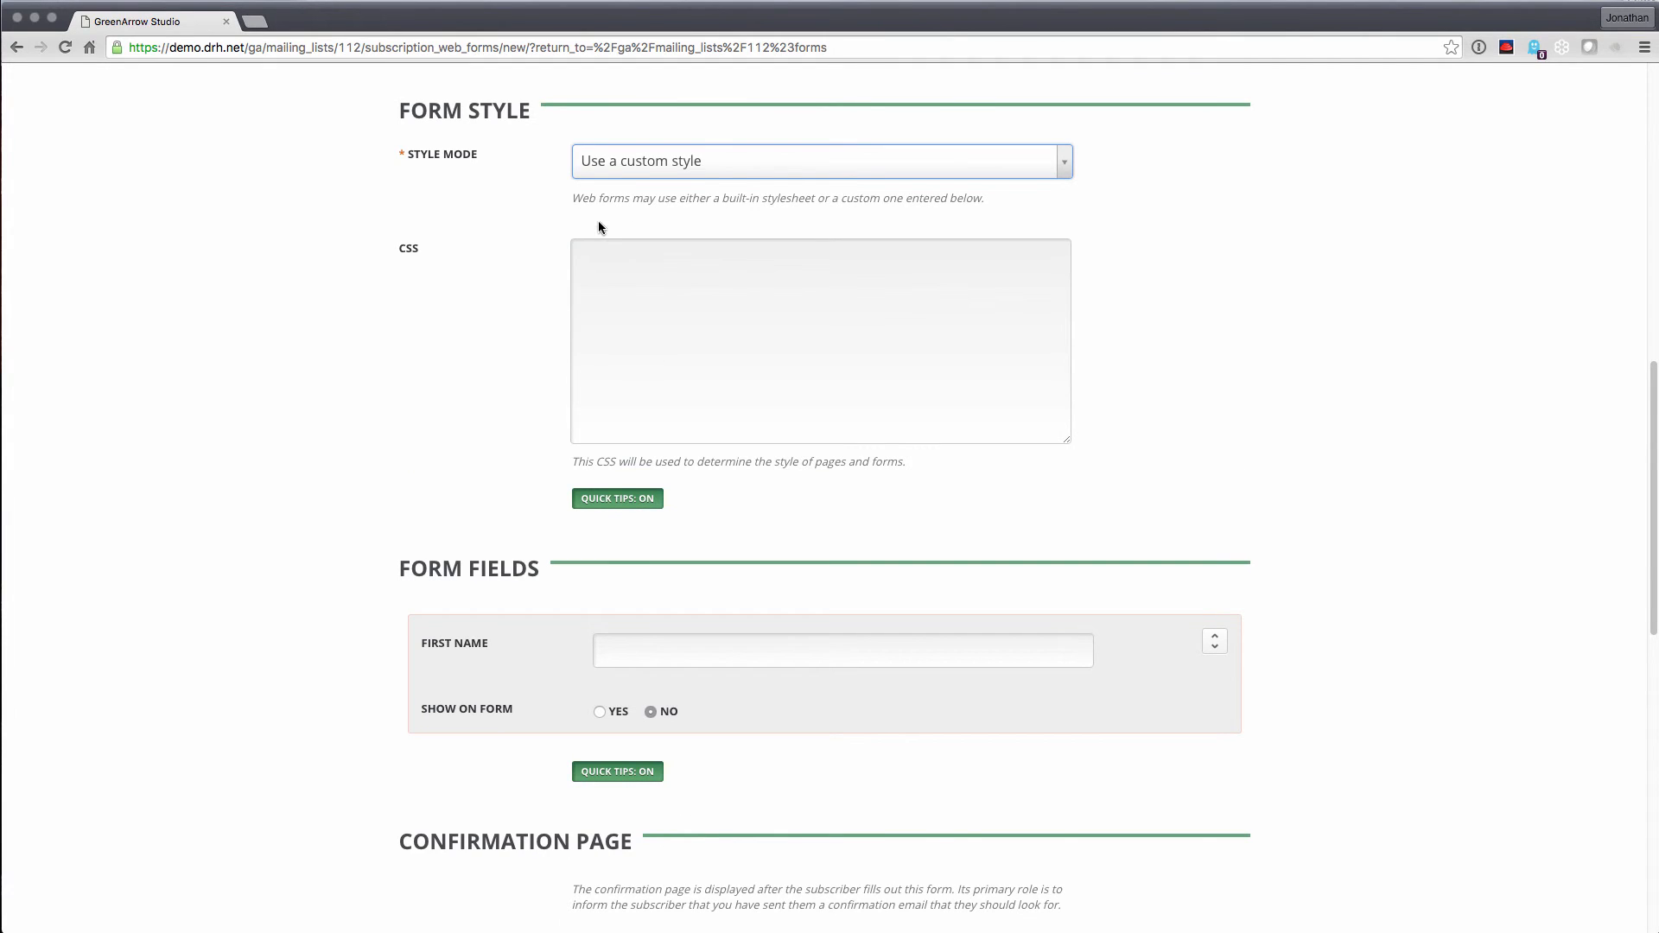
pyautogui.click(640, 162)
pyautogui.click(638, 221)
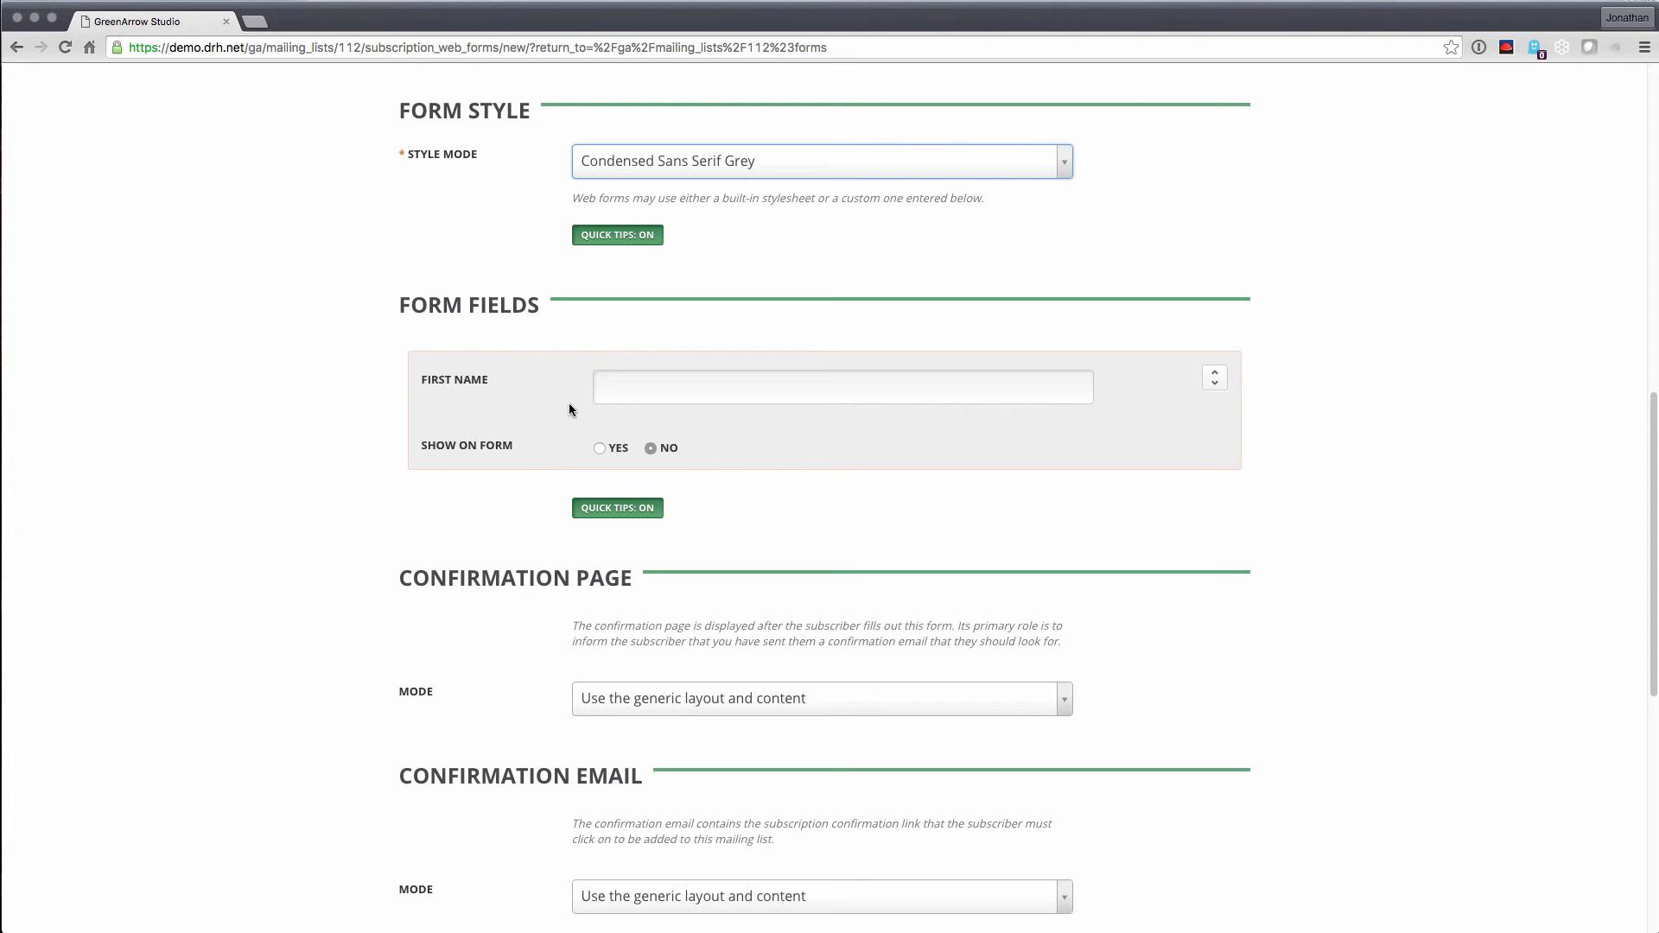
pyautogui.scroll(-4, 853, 506)
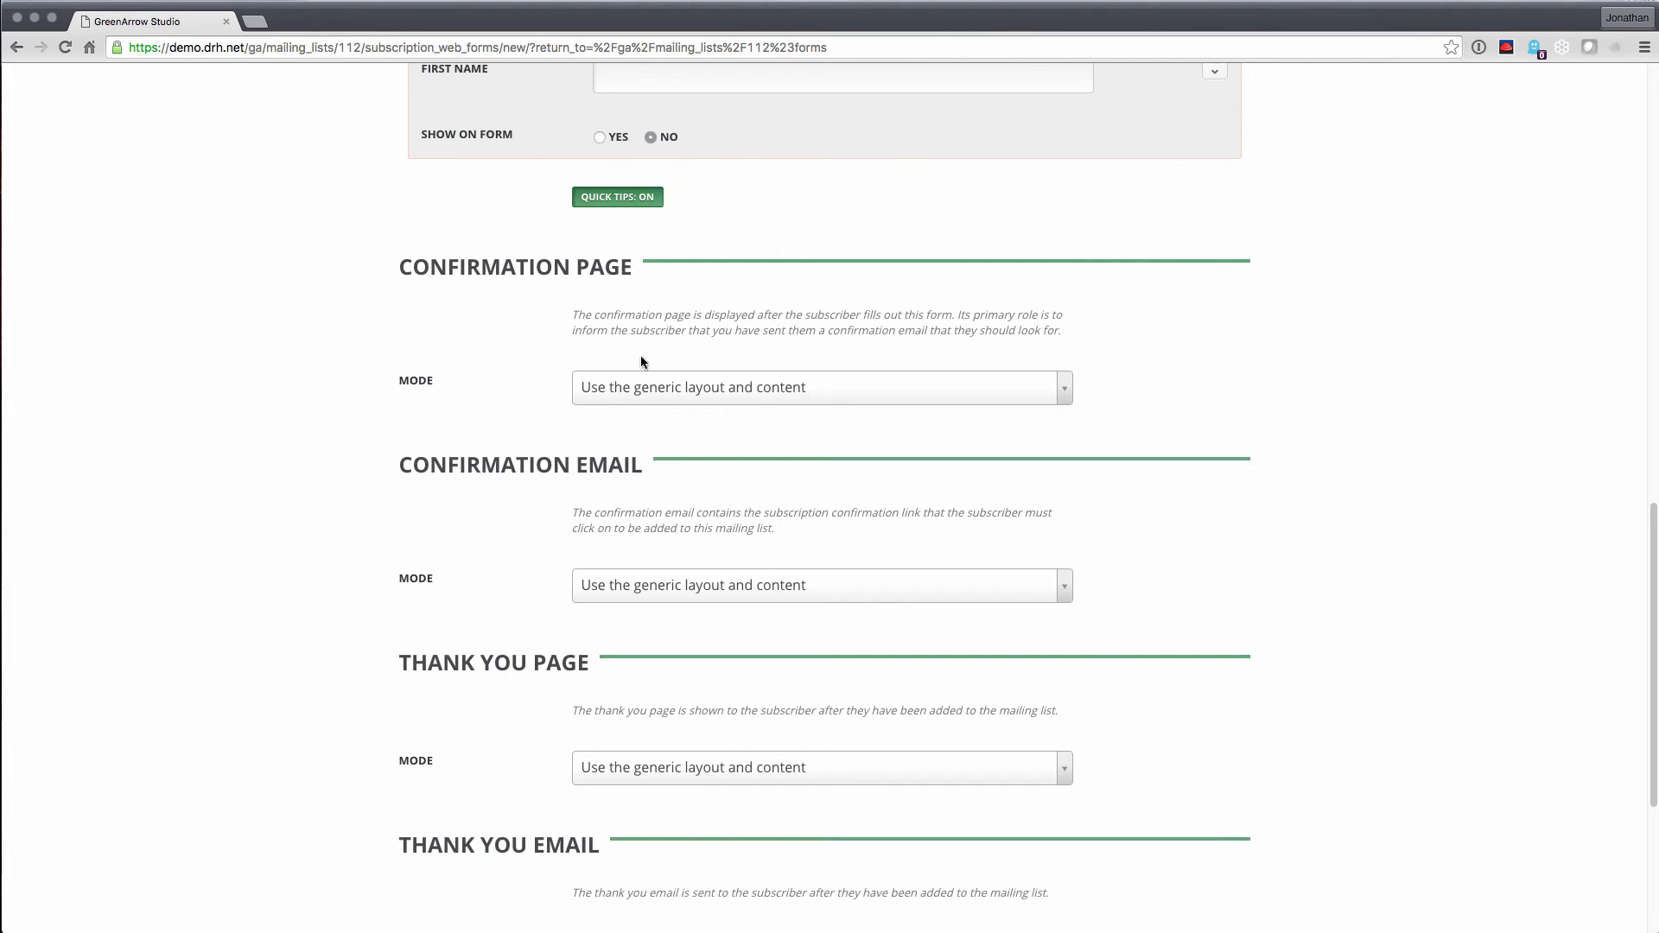
# Keep the generic confirmation page while trying the confirmation email's own-content modes
pyautogui.click(654, 386)
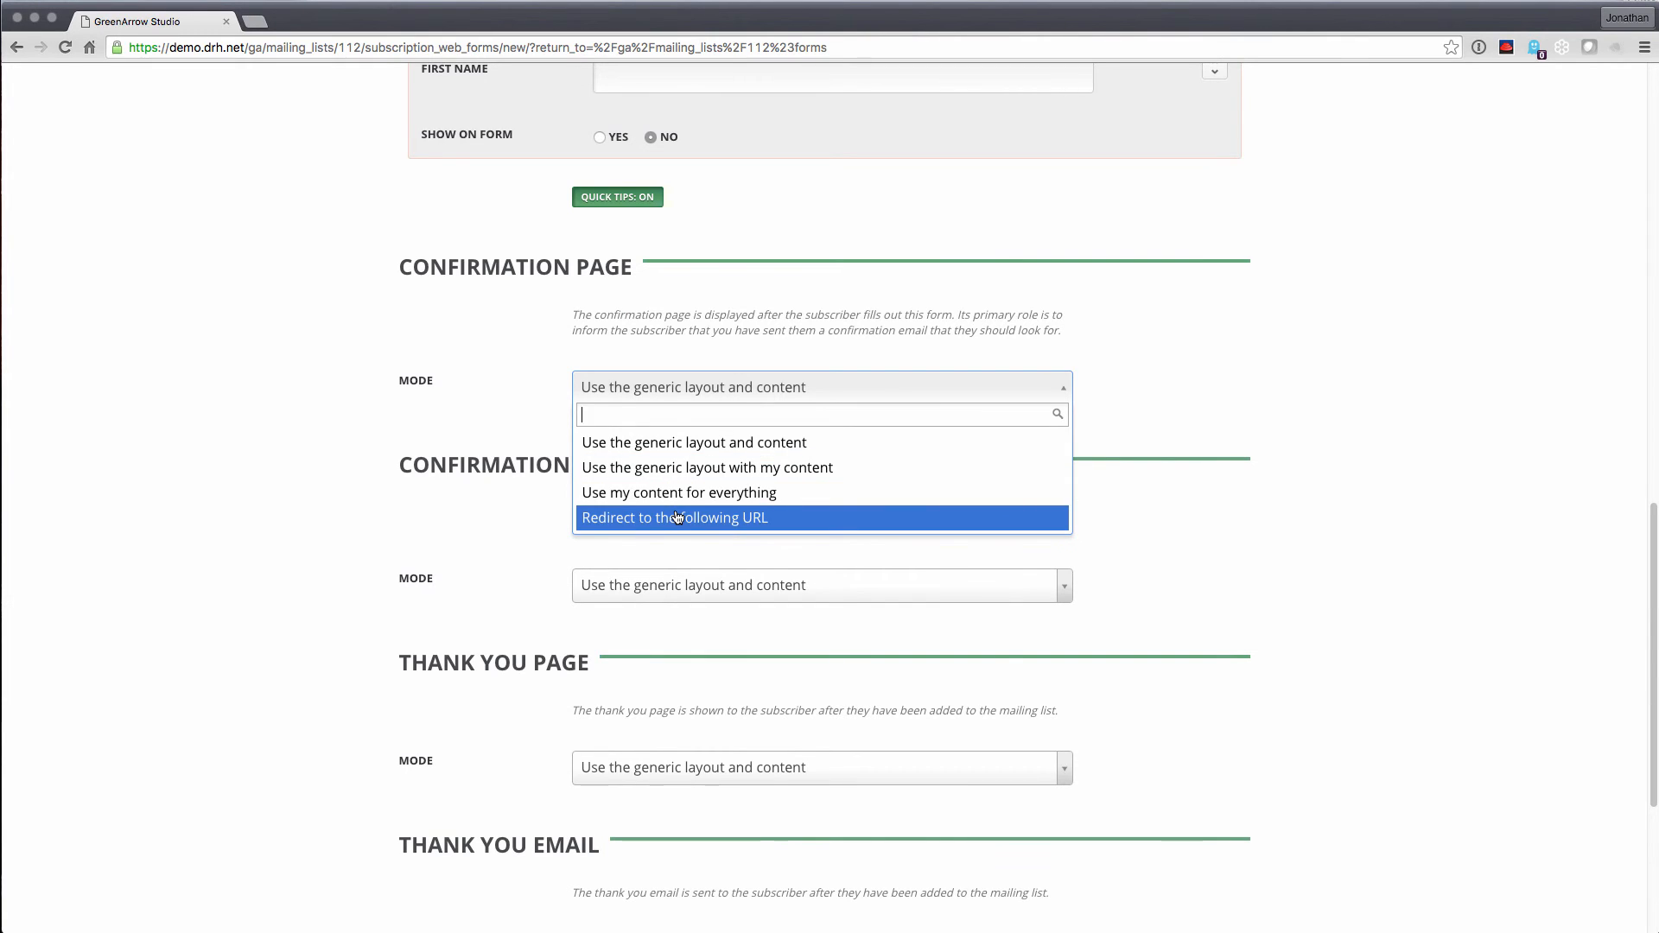
pyautogui.click(513, 517)
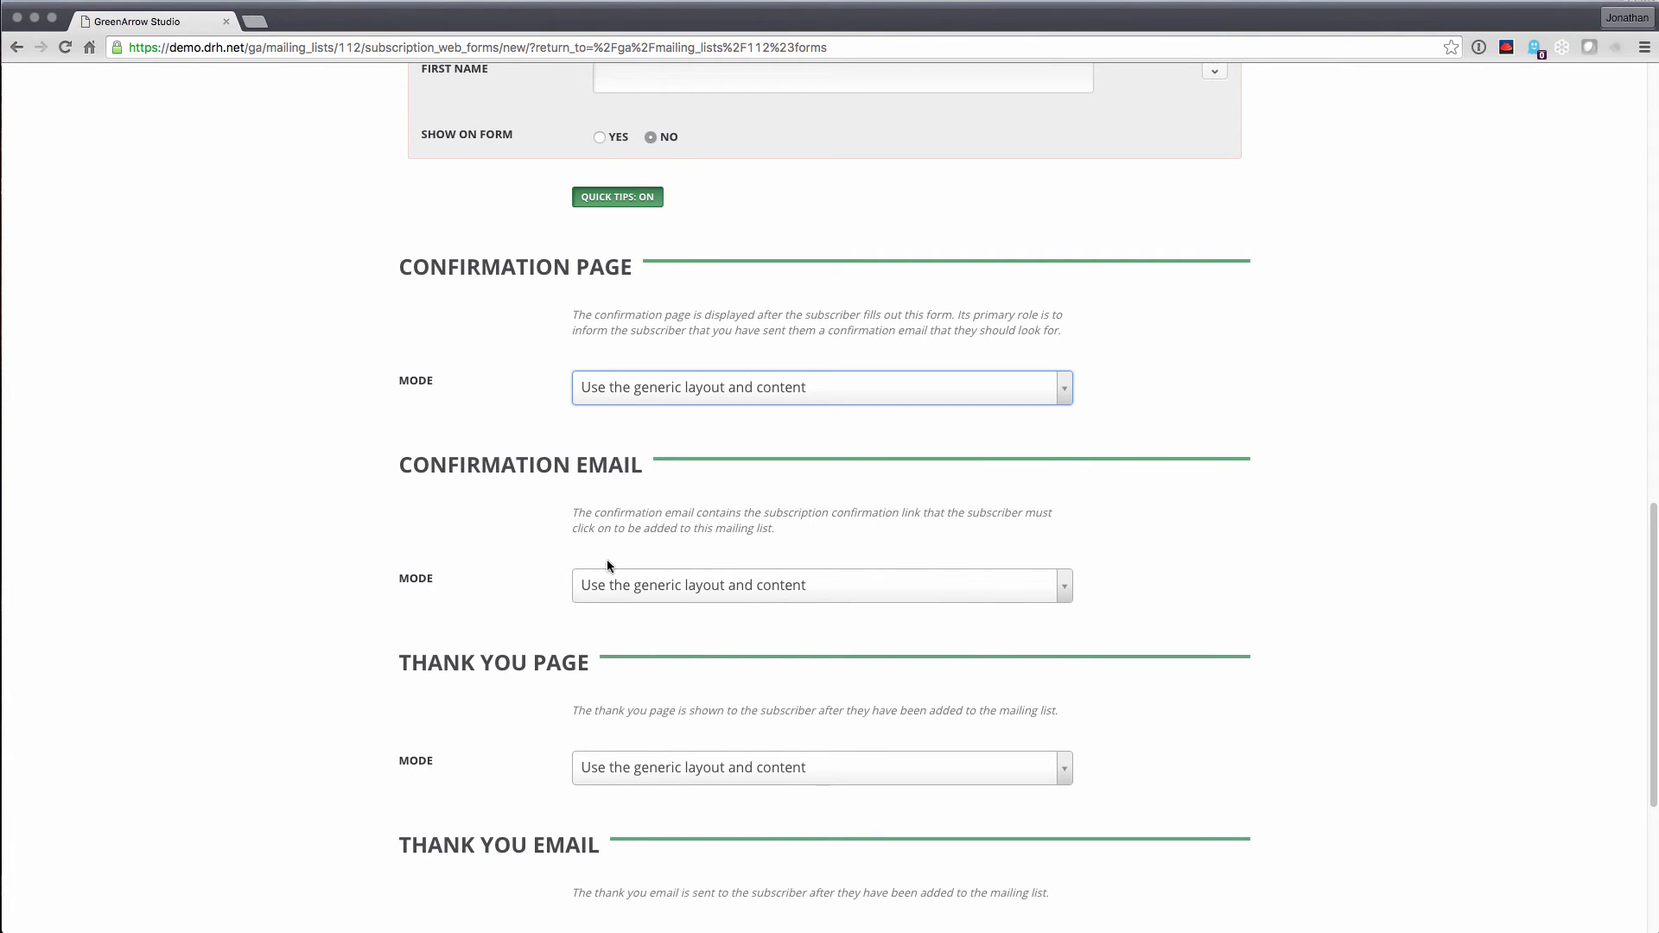
pyautogui.click(638, 584)
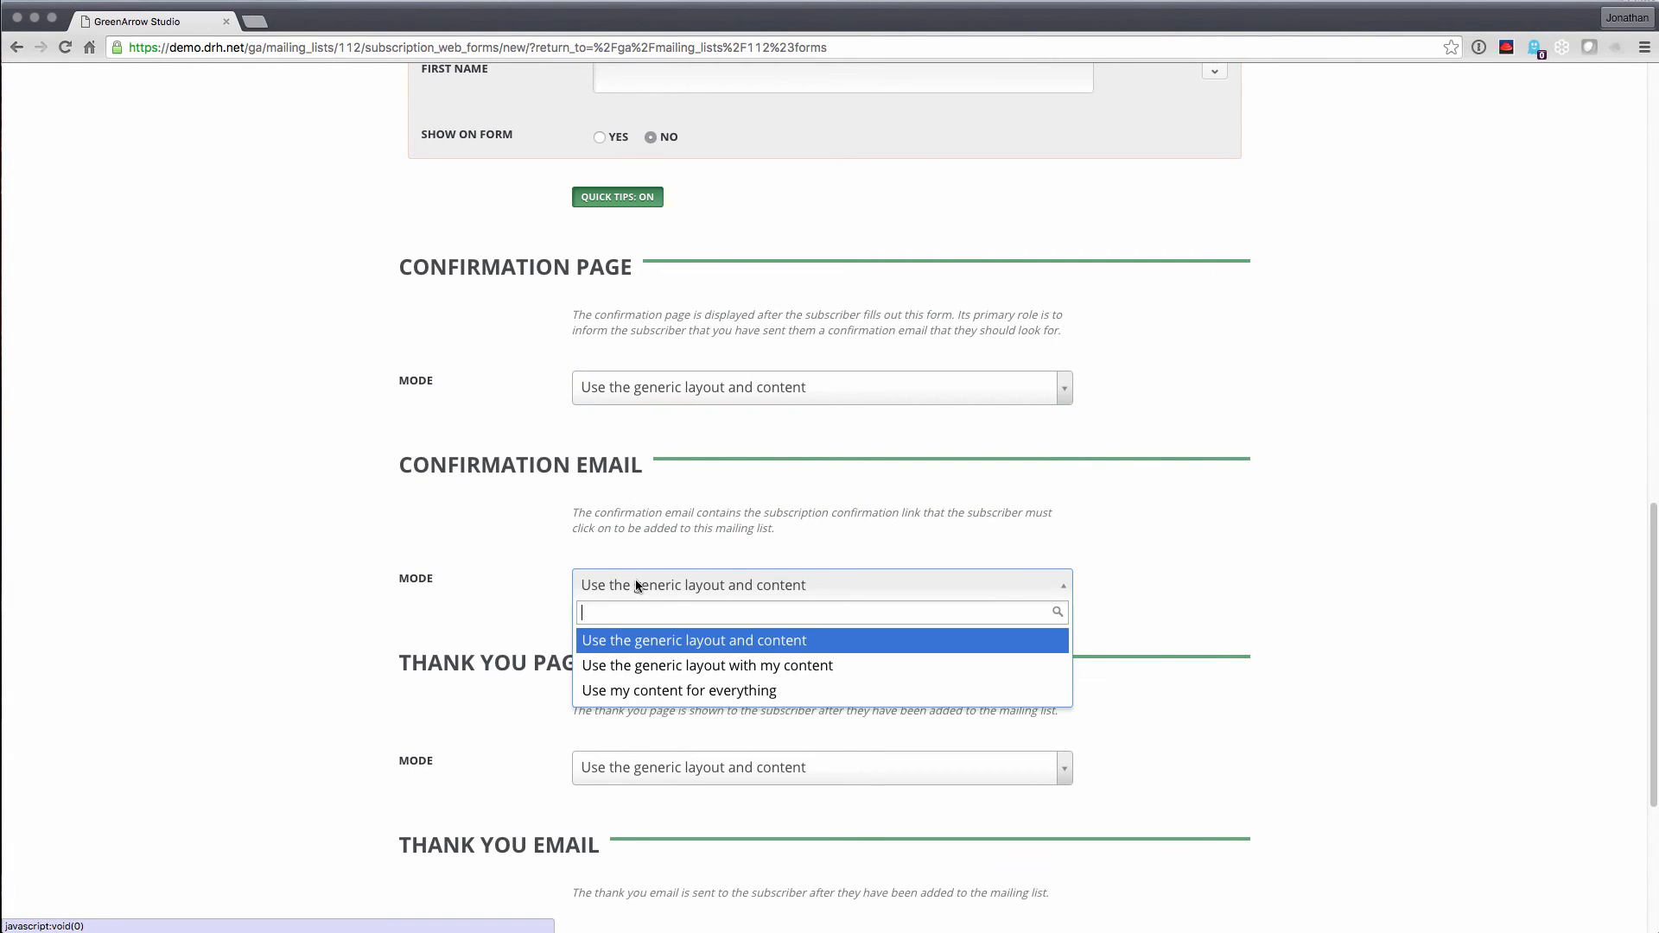
pyautogui.click(679, 665)
pyautogui.click(683, 585)
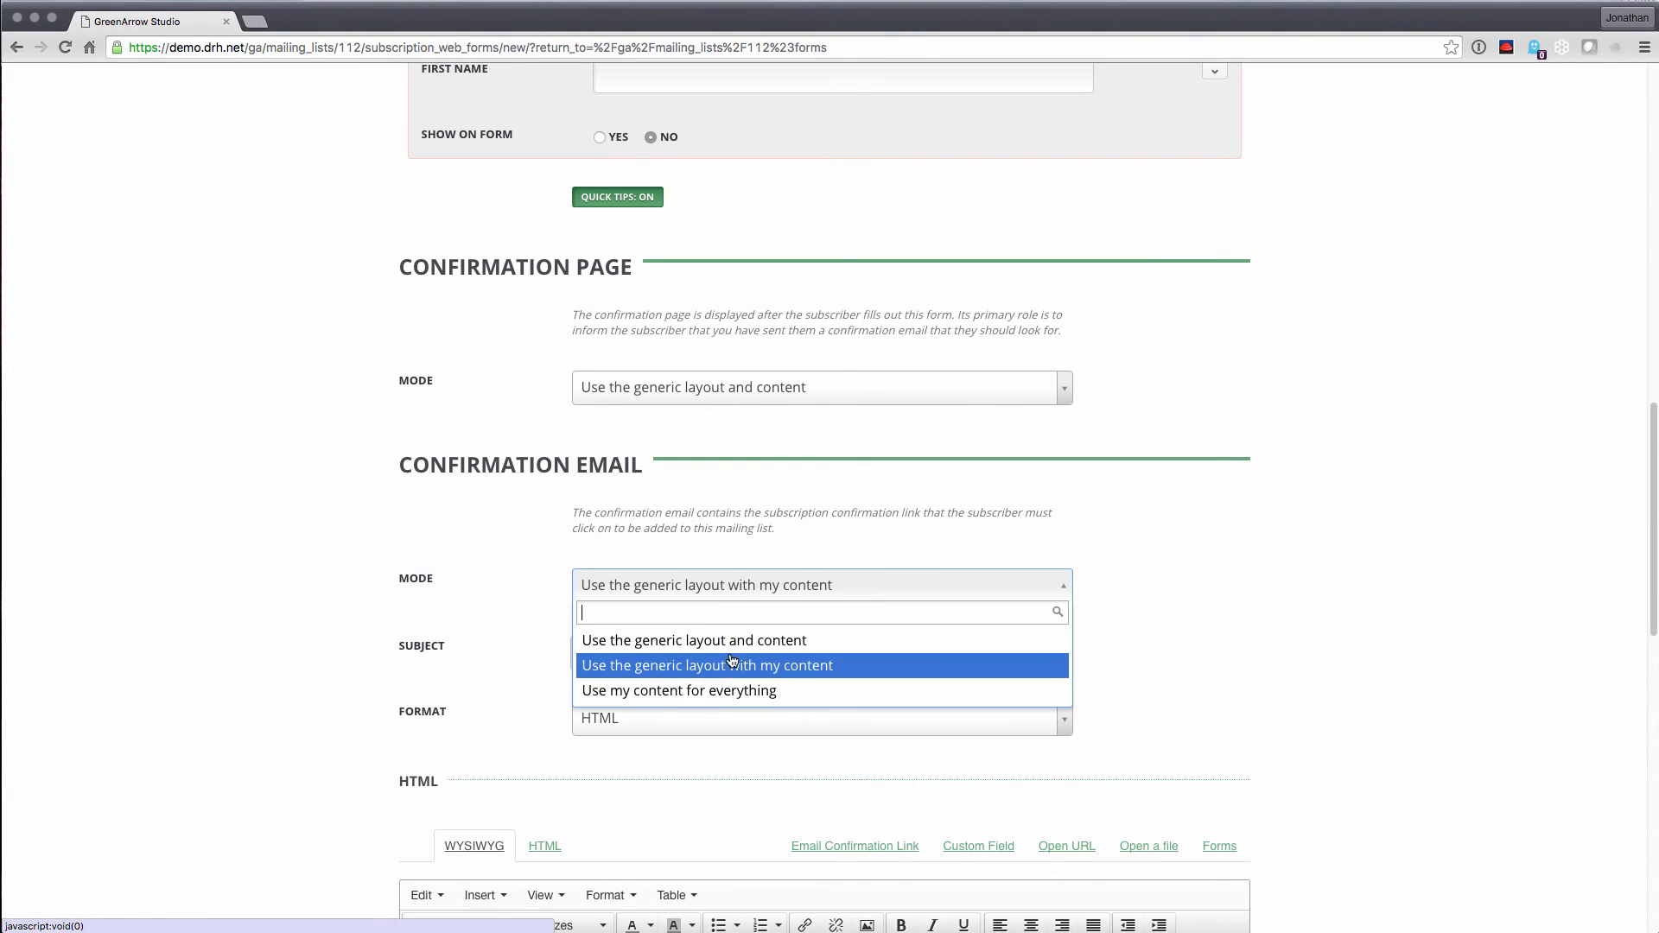
pyautogui.click(721, 696)
pyautogui.click(722, 588)
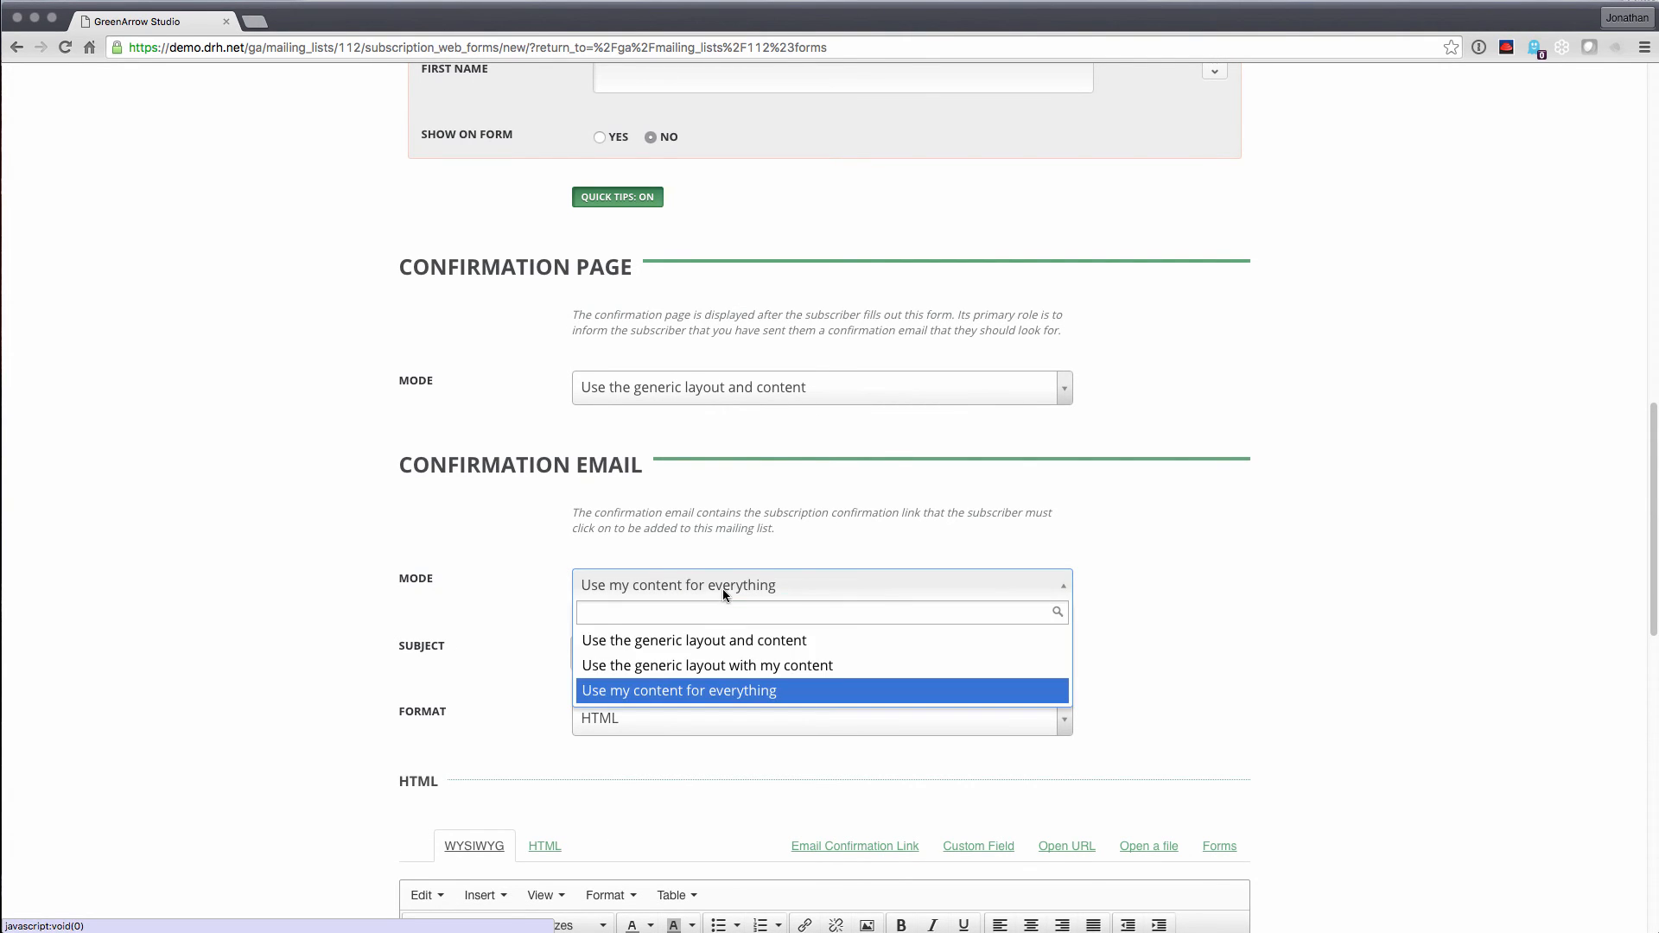
pyautogui.click(722, 588)
# Revert the confirmation email to generic layout and content and create the form
pyautogui.scroll(-4, 693, 726)
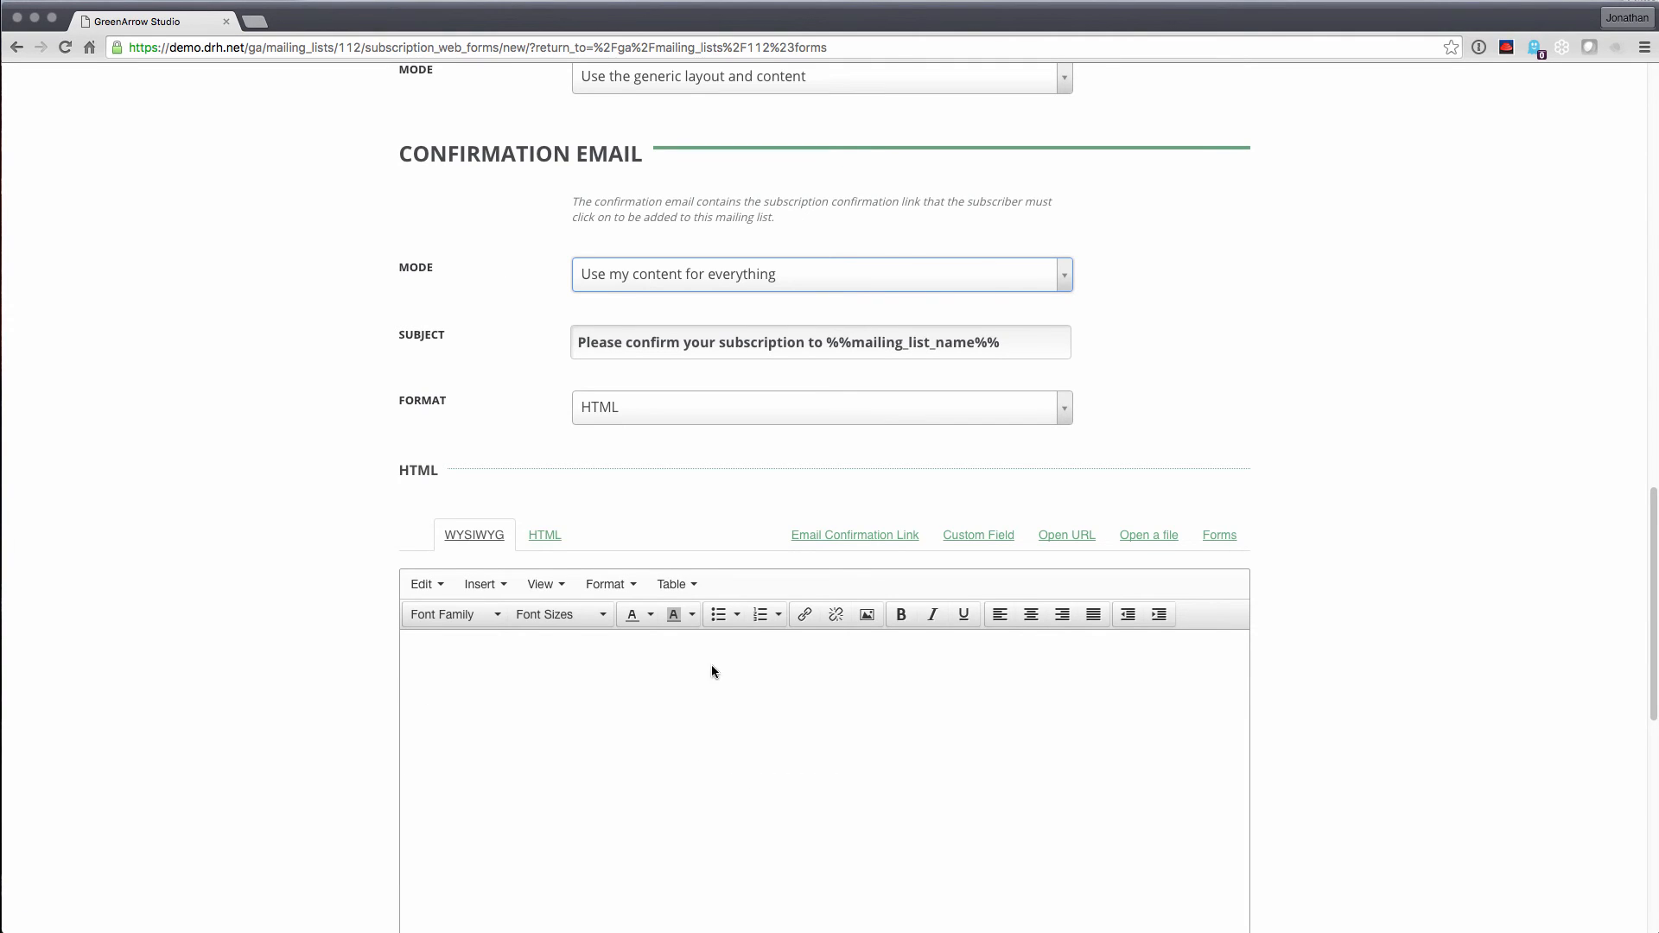
pyautogui.click(641, 273)
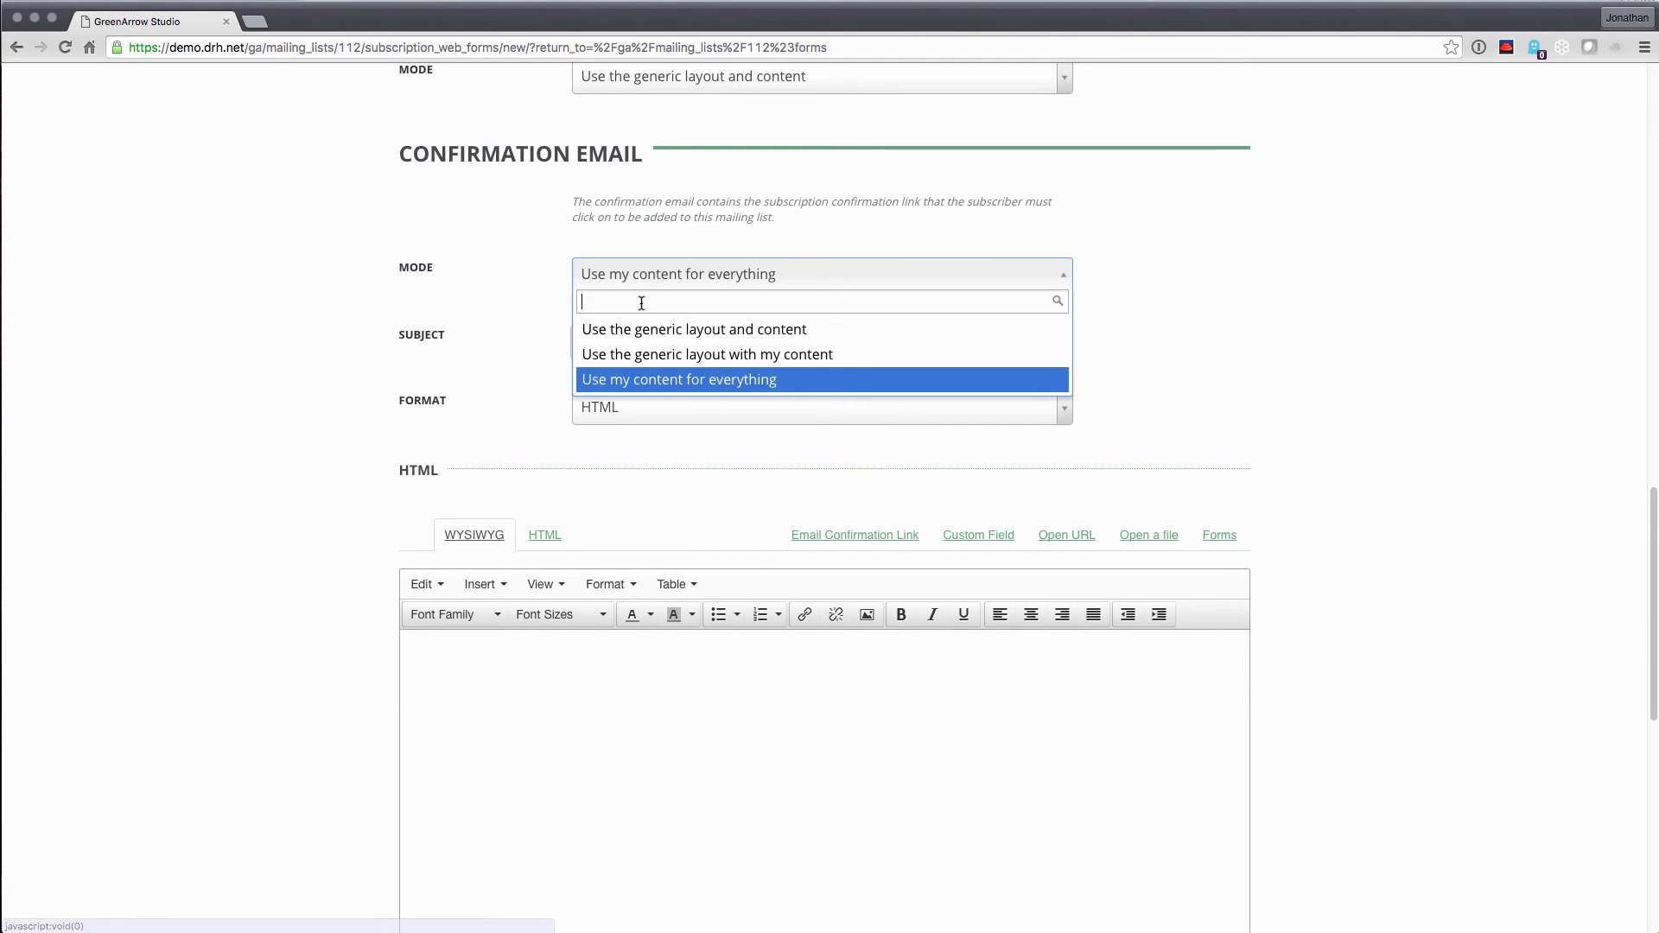
pyautogui.click(640, 330)
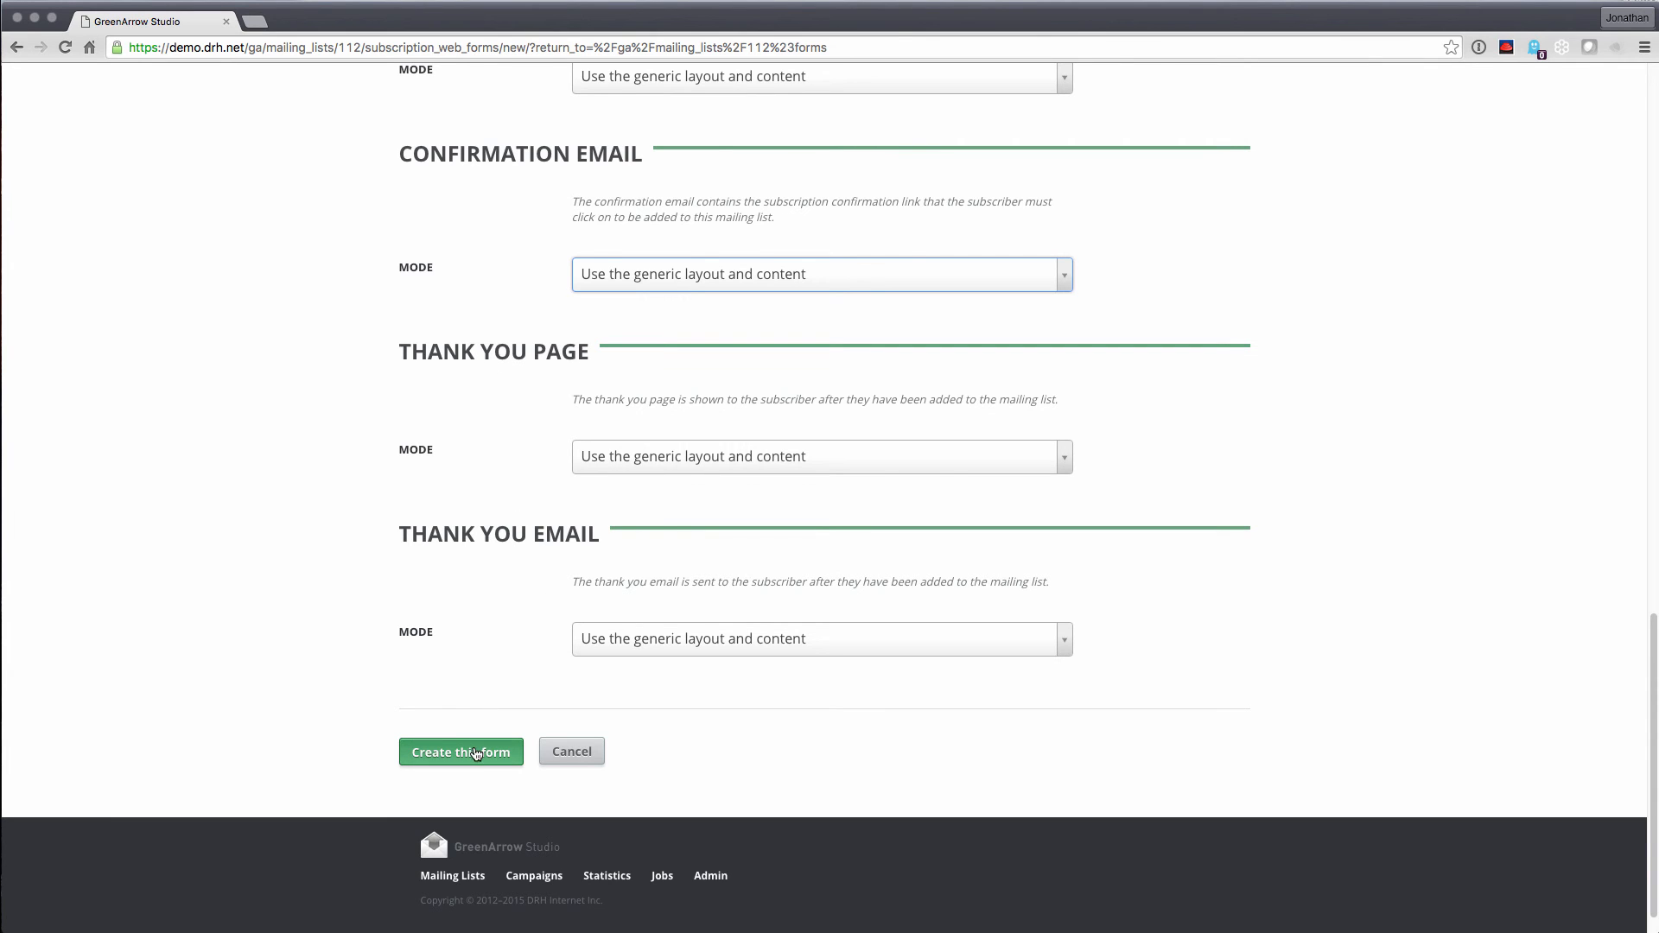
pyautogui.click(475, 756)
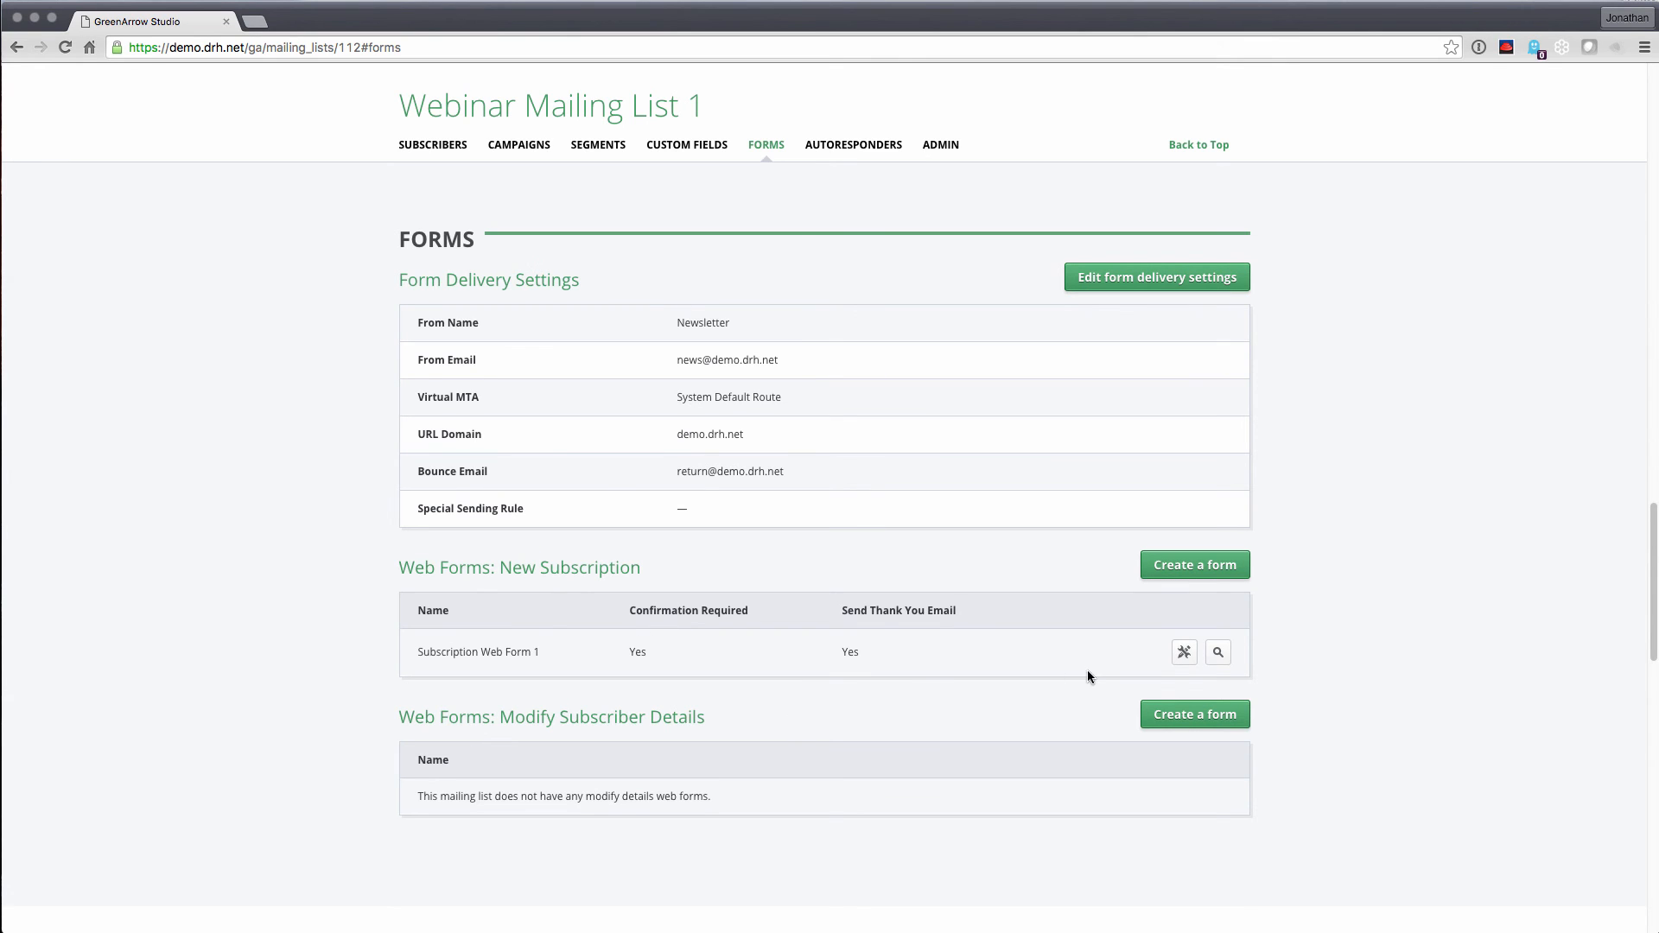
# Copy Subscription Web Form 1's Public Form URL, preview it in a new tab, then close it
pyautogui.click(1218, 654)
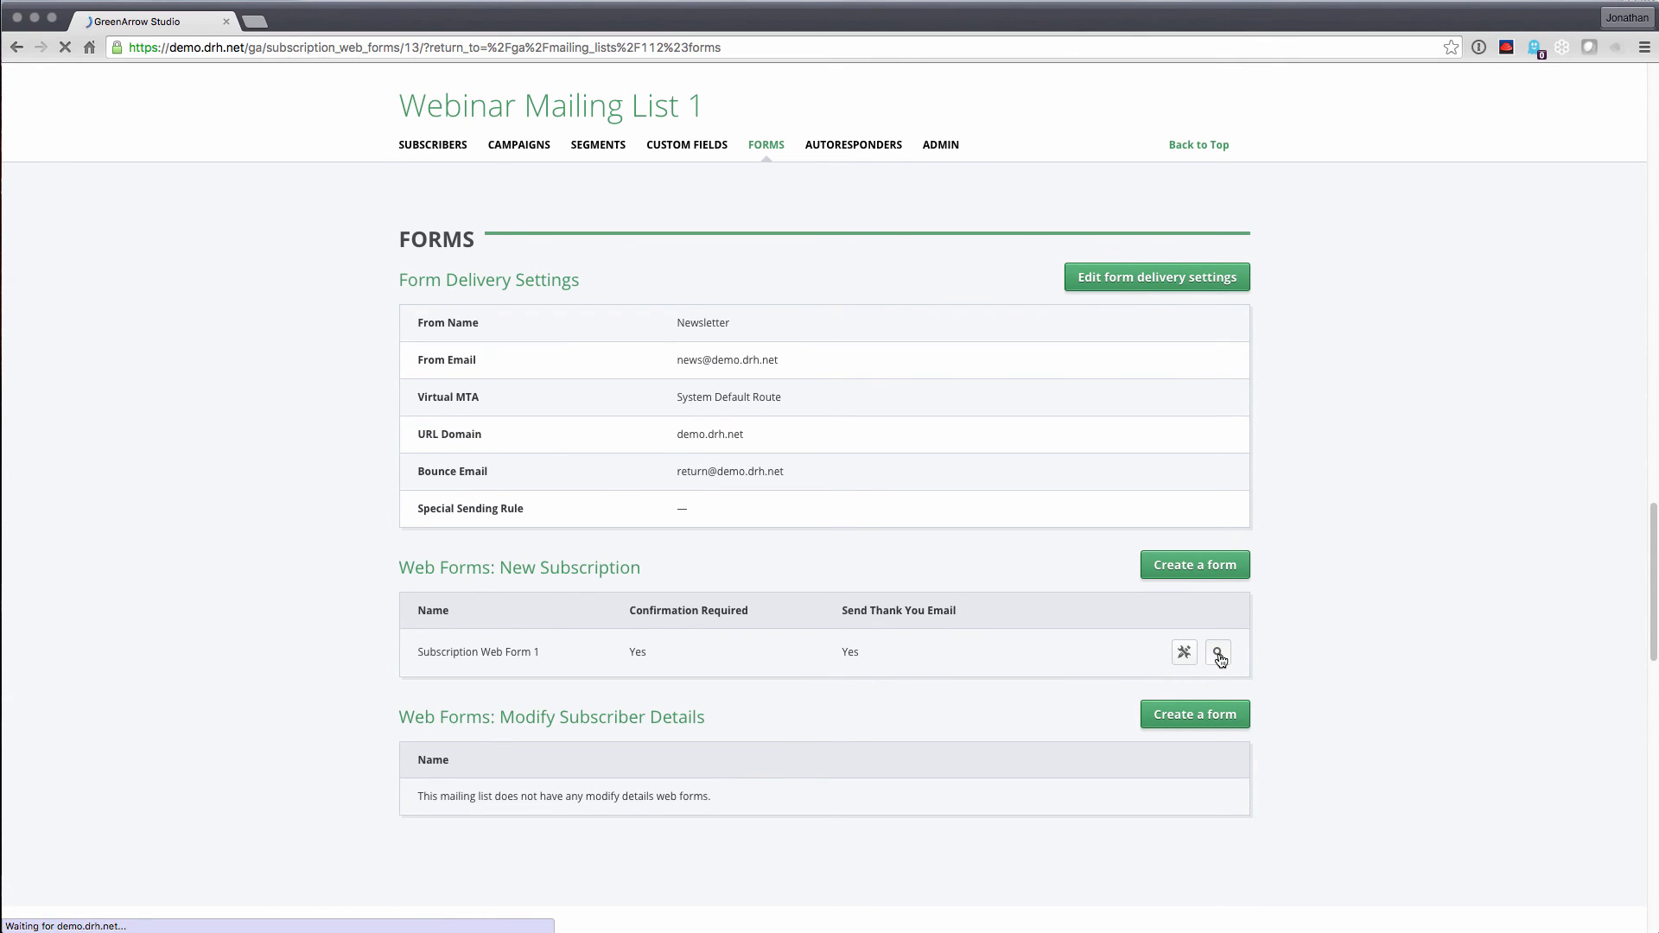
pyautogui.click(1065, 636)
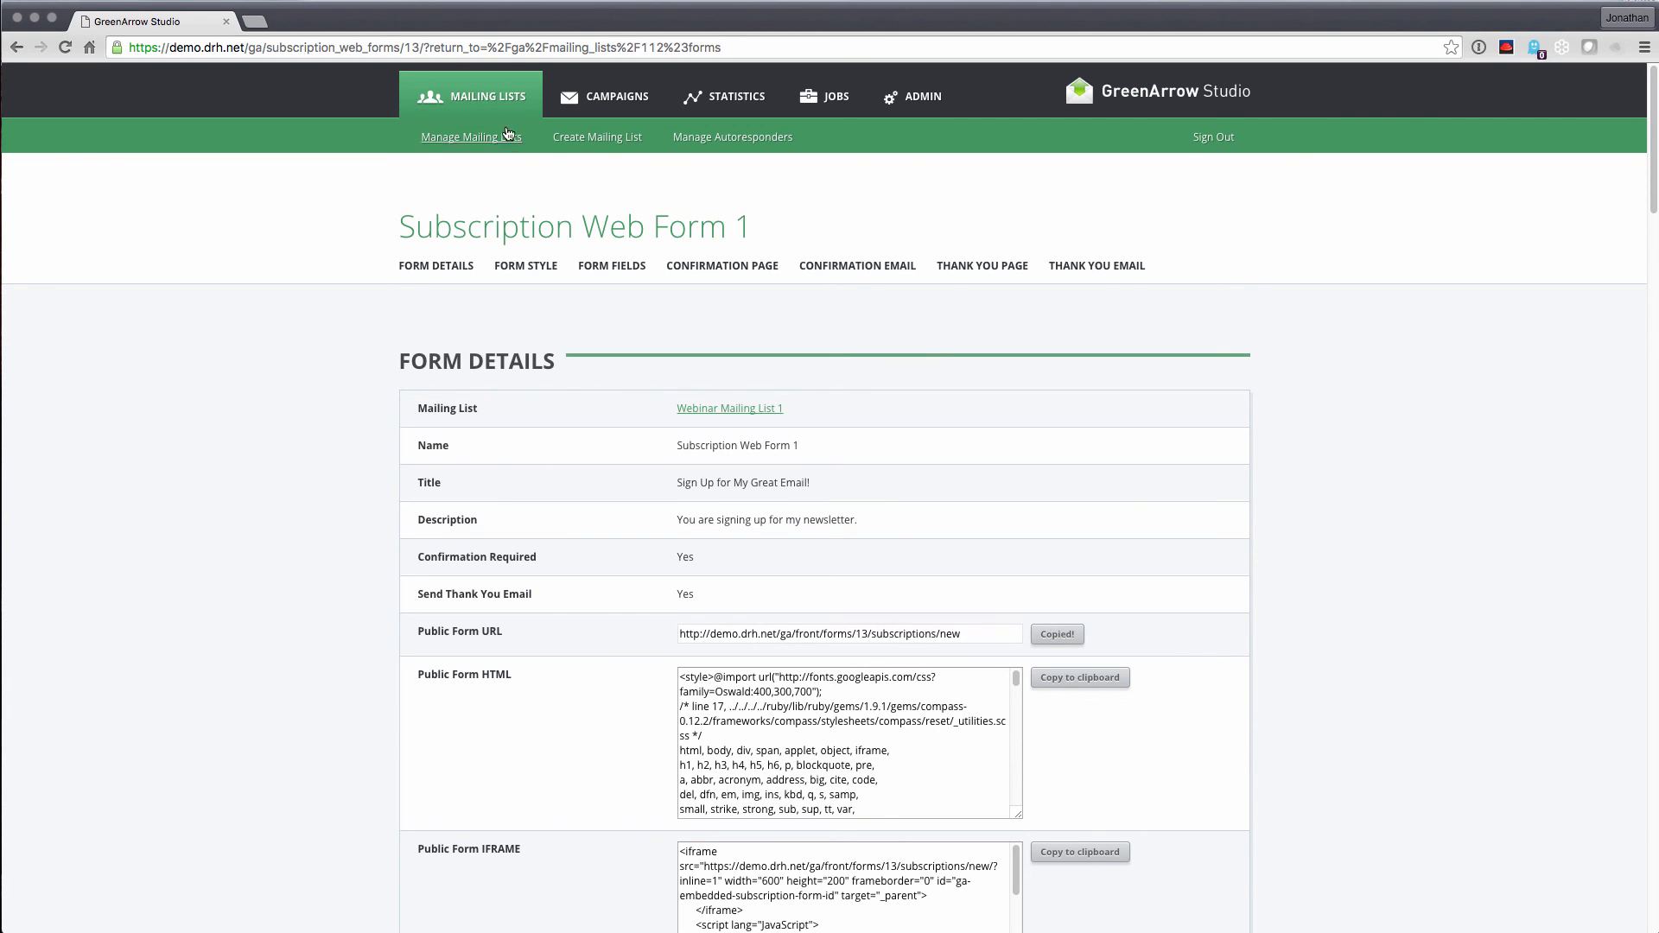
pyautogui.click(257, 22)
pyautogui.press('super+v')
pyautogui.press('Return')
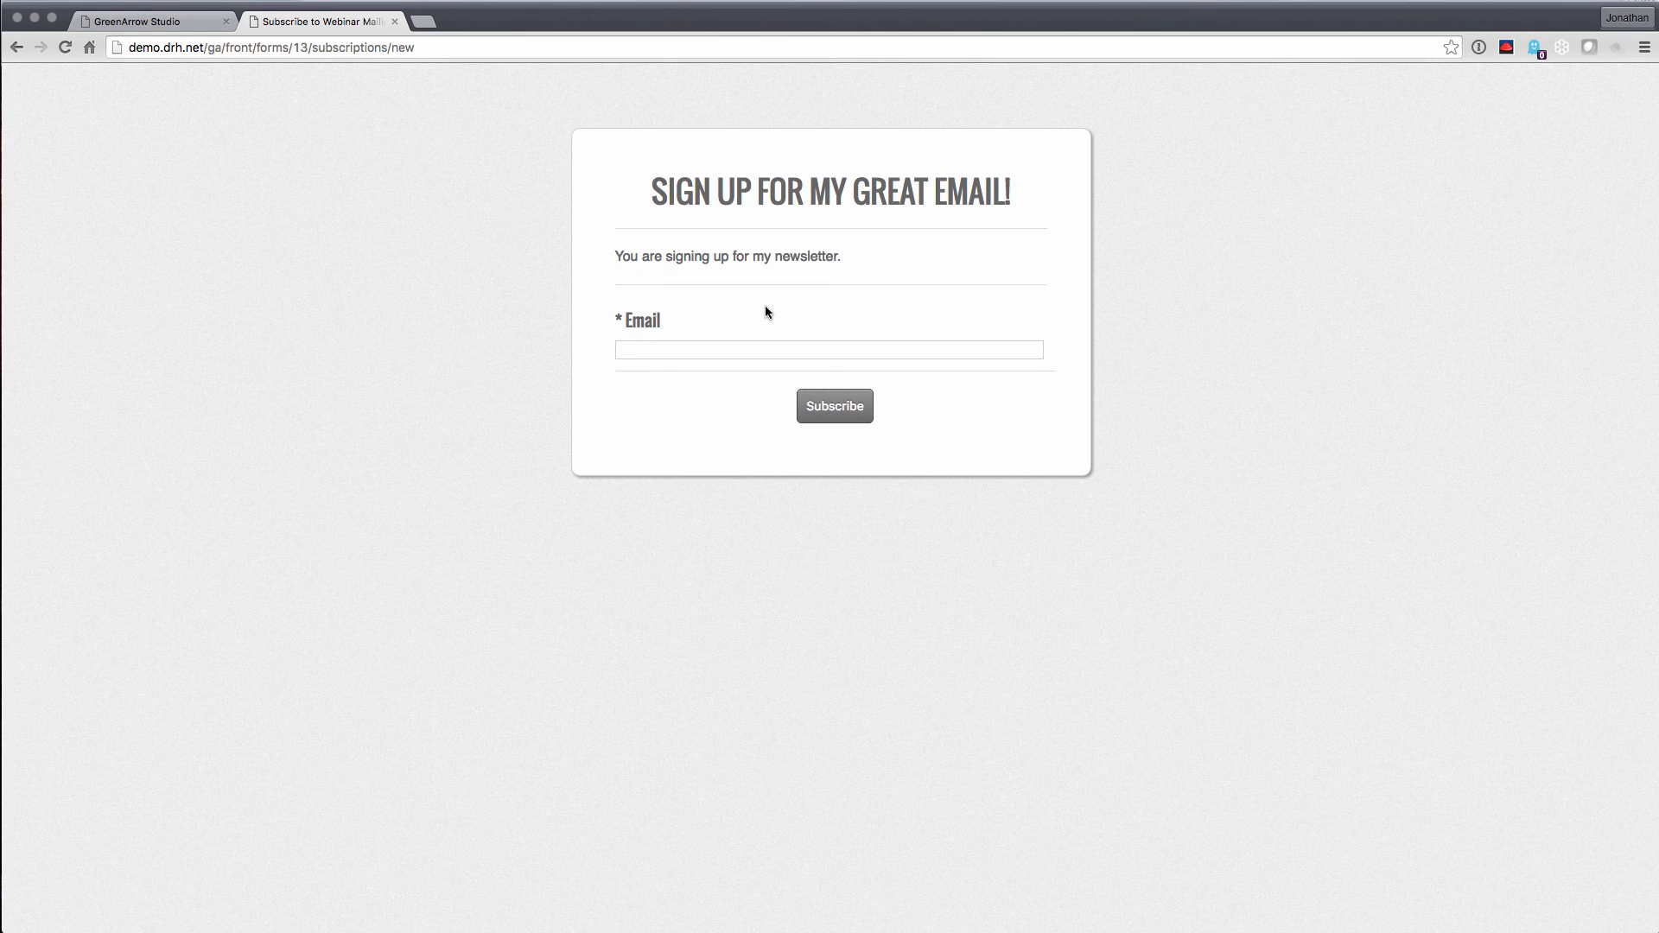
pyautogui.click(395, 22)
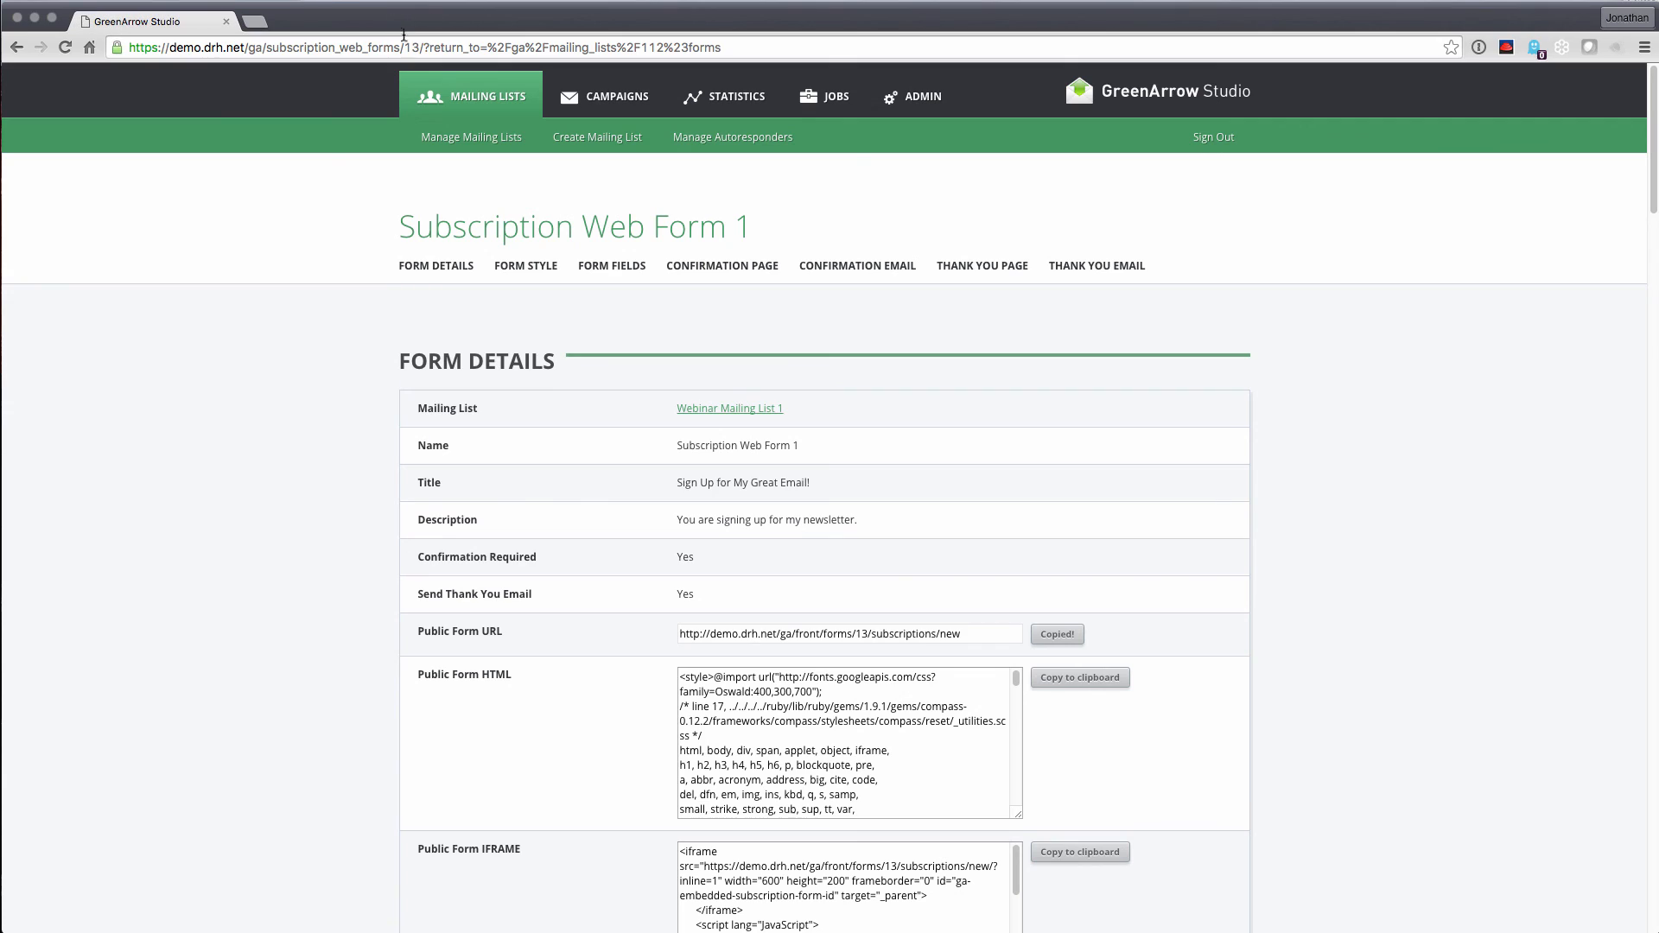
pyautogui.scroll(-4, 578, 533)
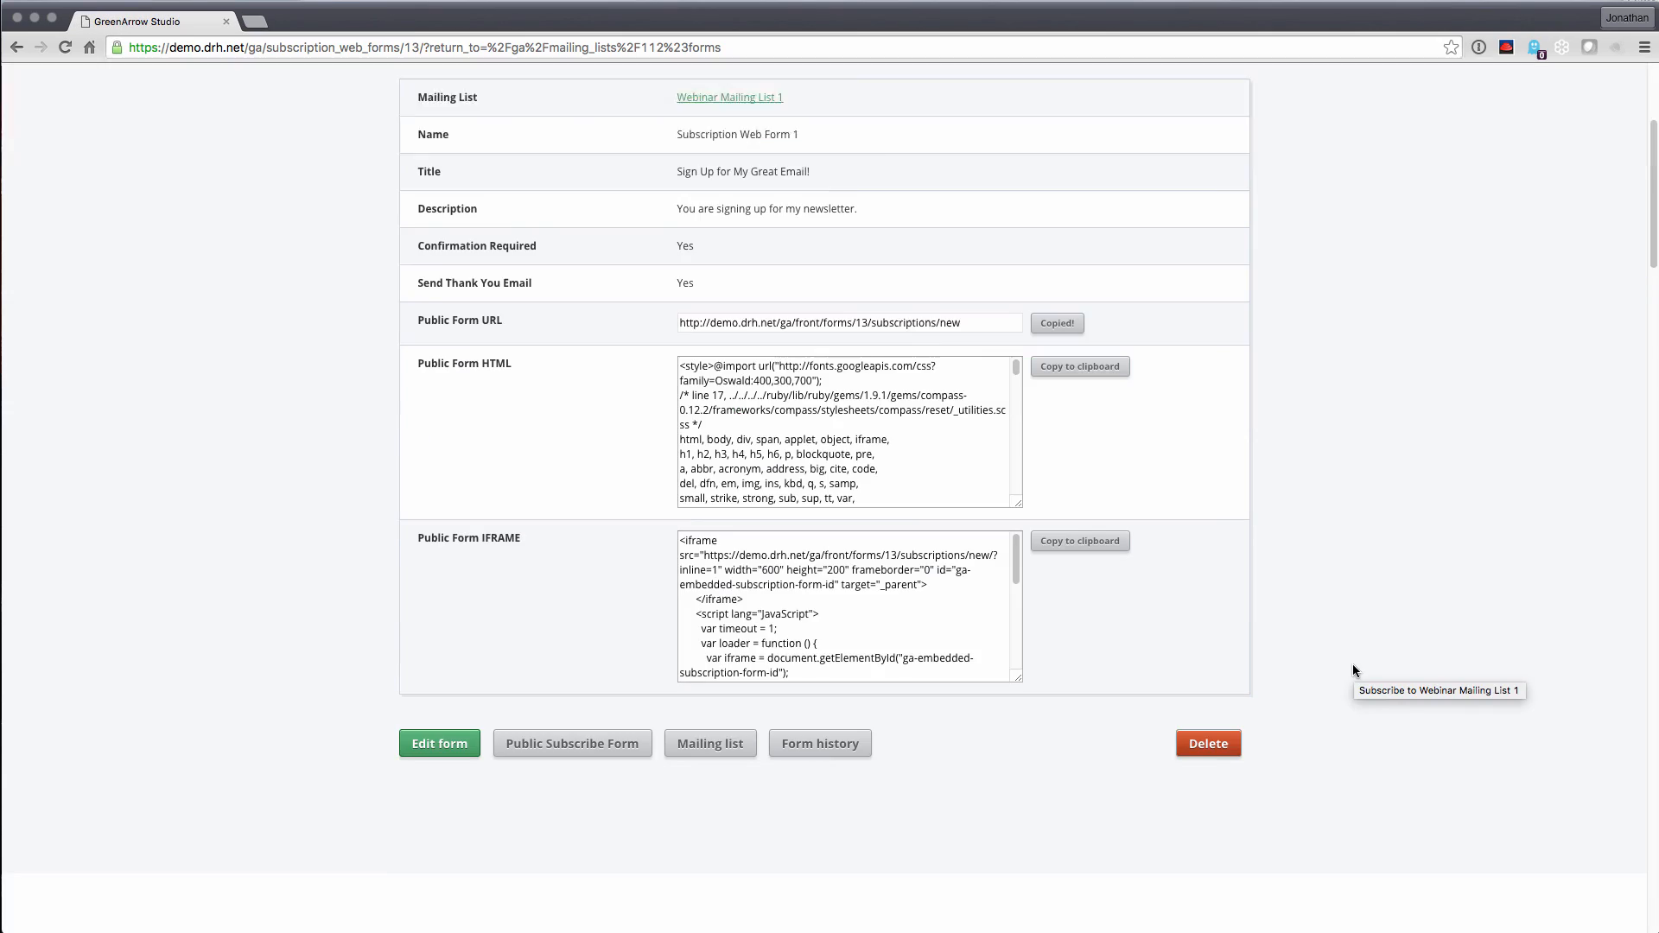
# Select the public form HTML and iframe embed code, then open Webinar Mailing List 1 from Manage Mailing Lists
pyautogui.click(831, 406)
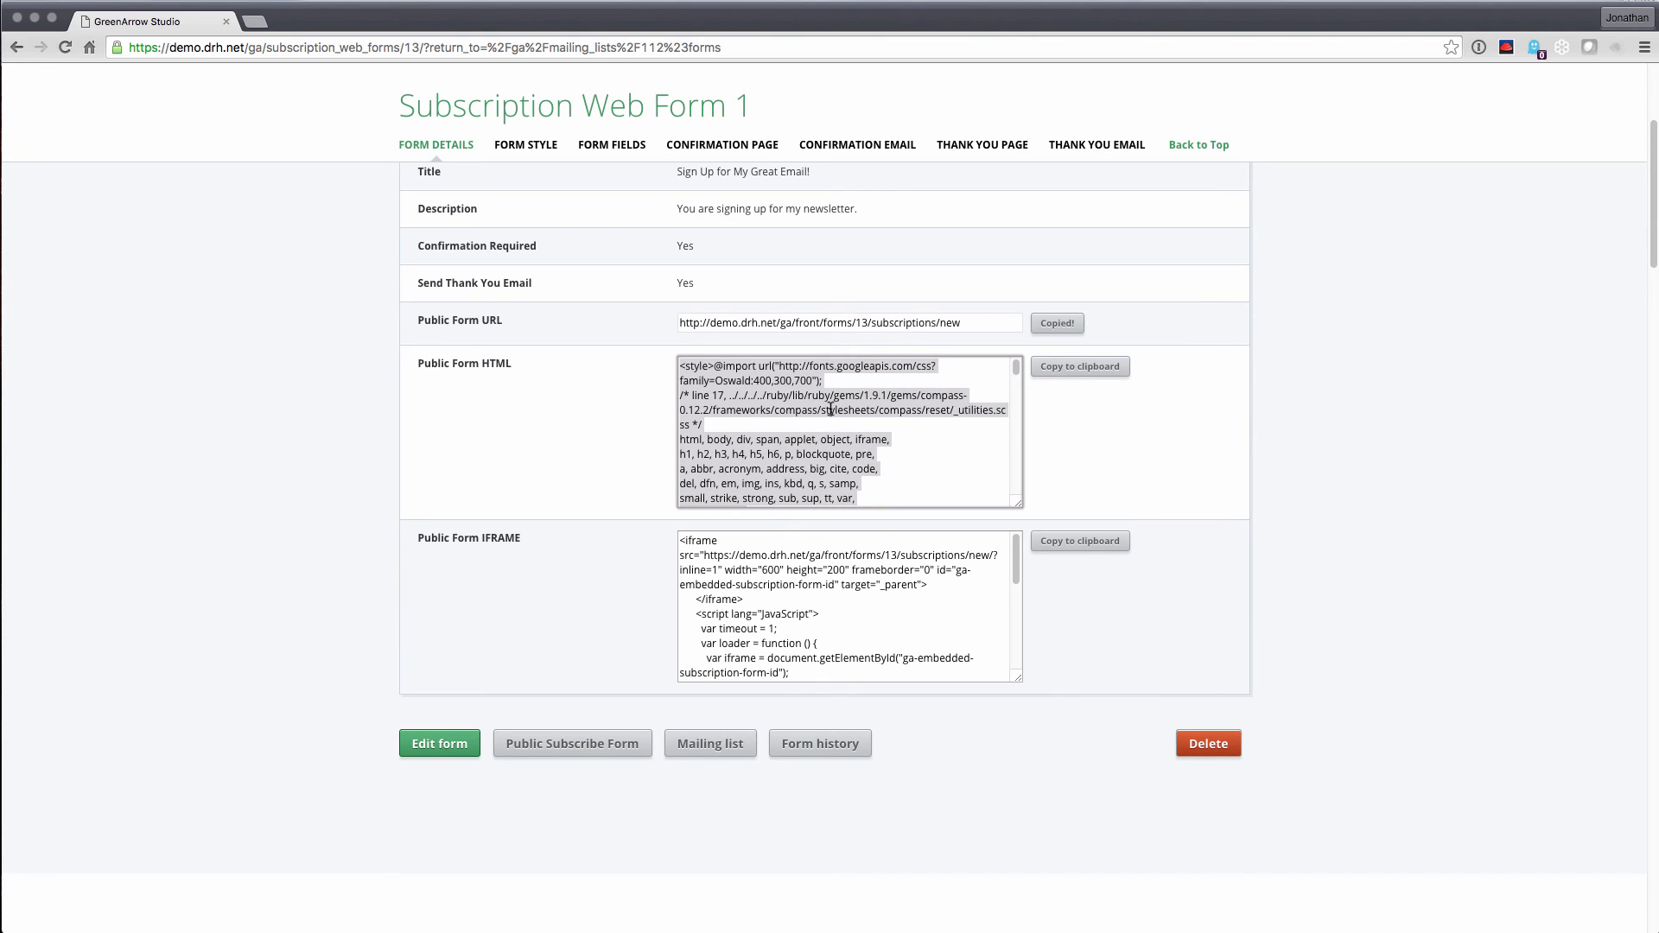
pyautogui.click(819, 571)
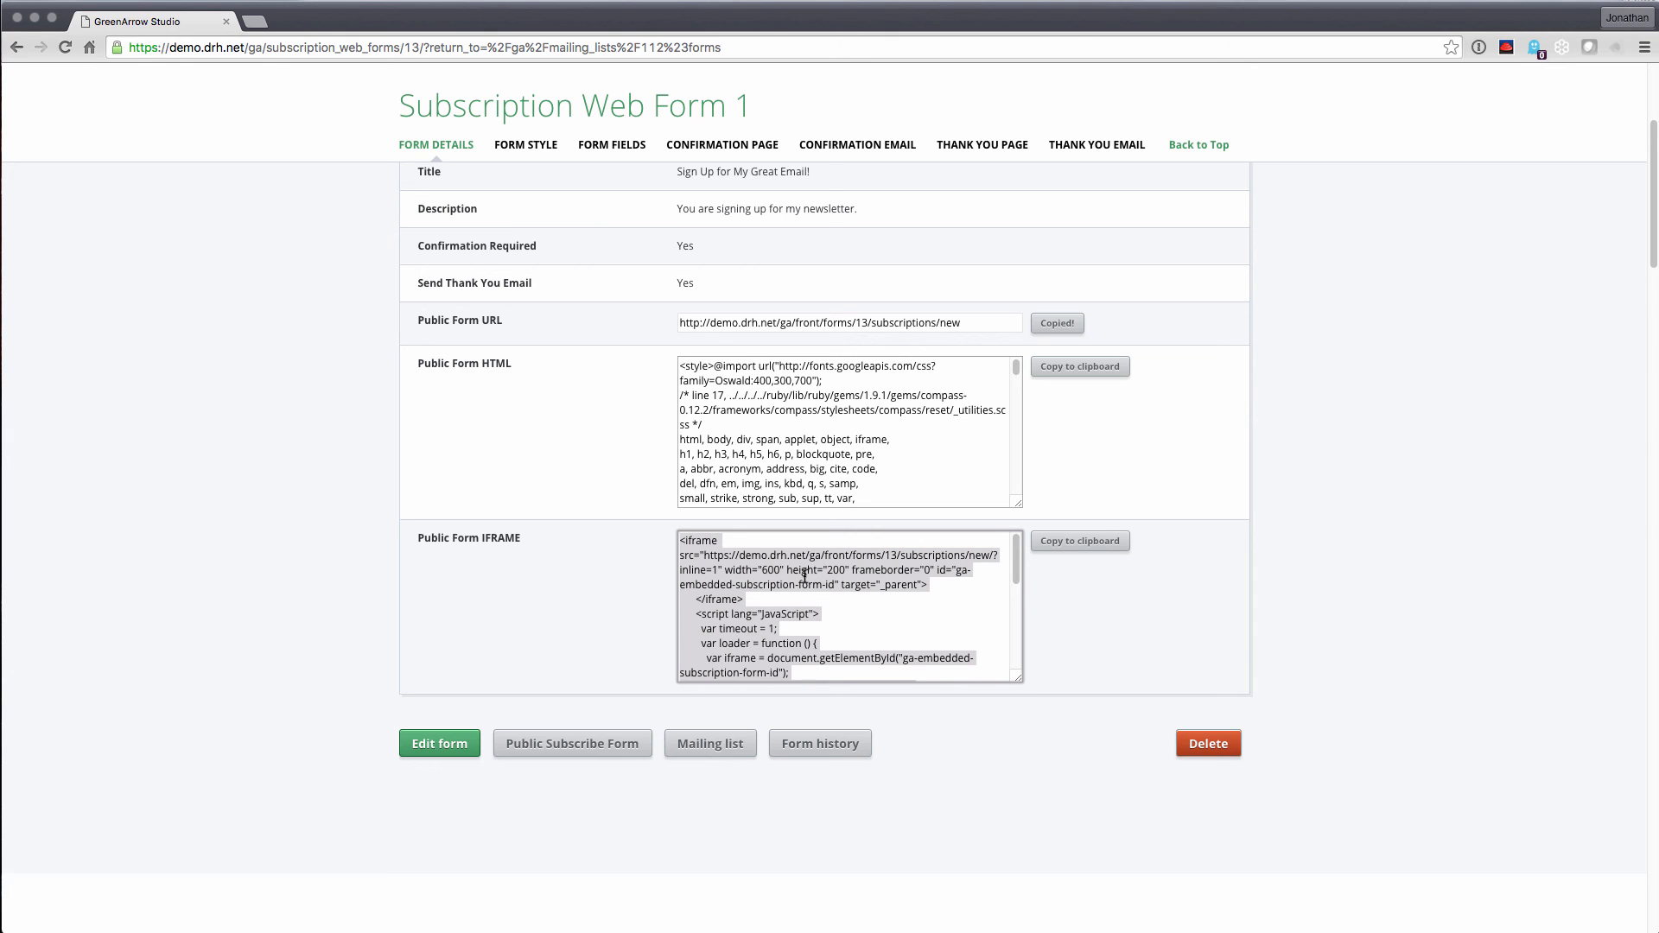
pyautogui.scroll(4, 614, 574)
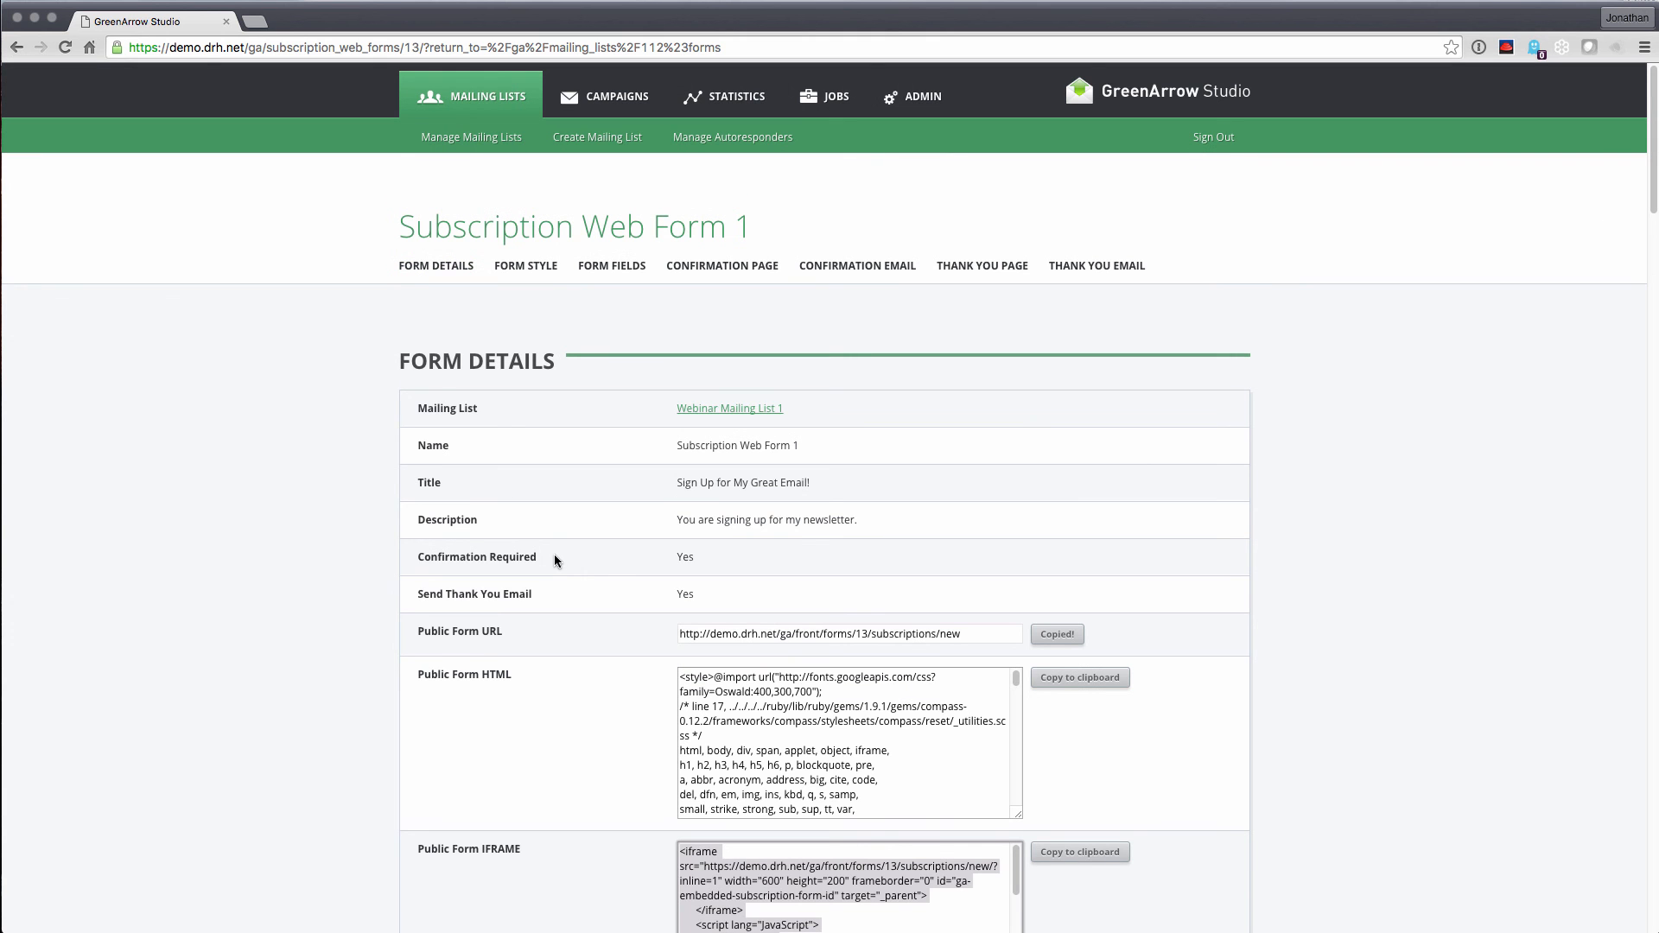
pyautogui.click(484, 148)
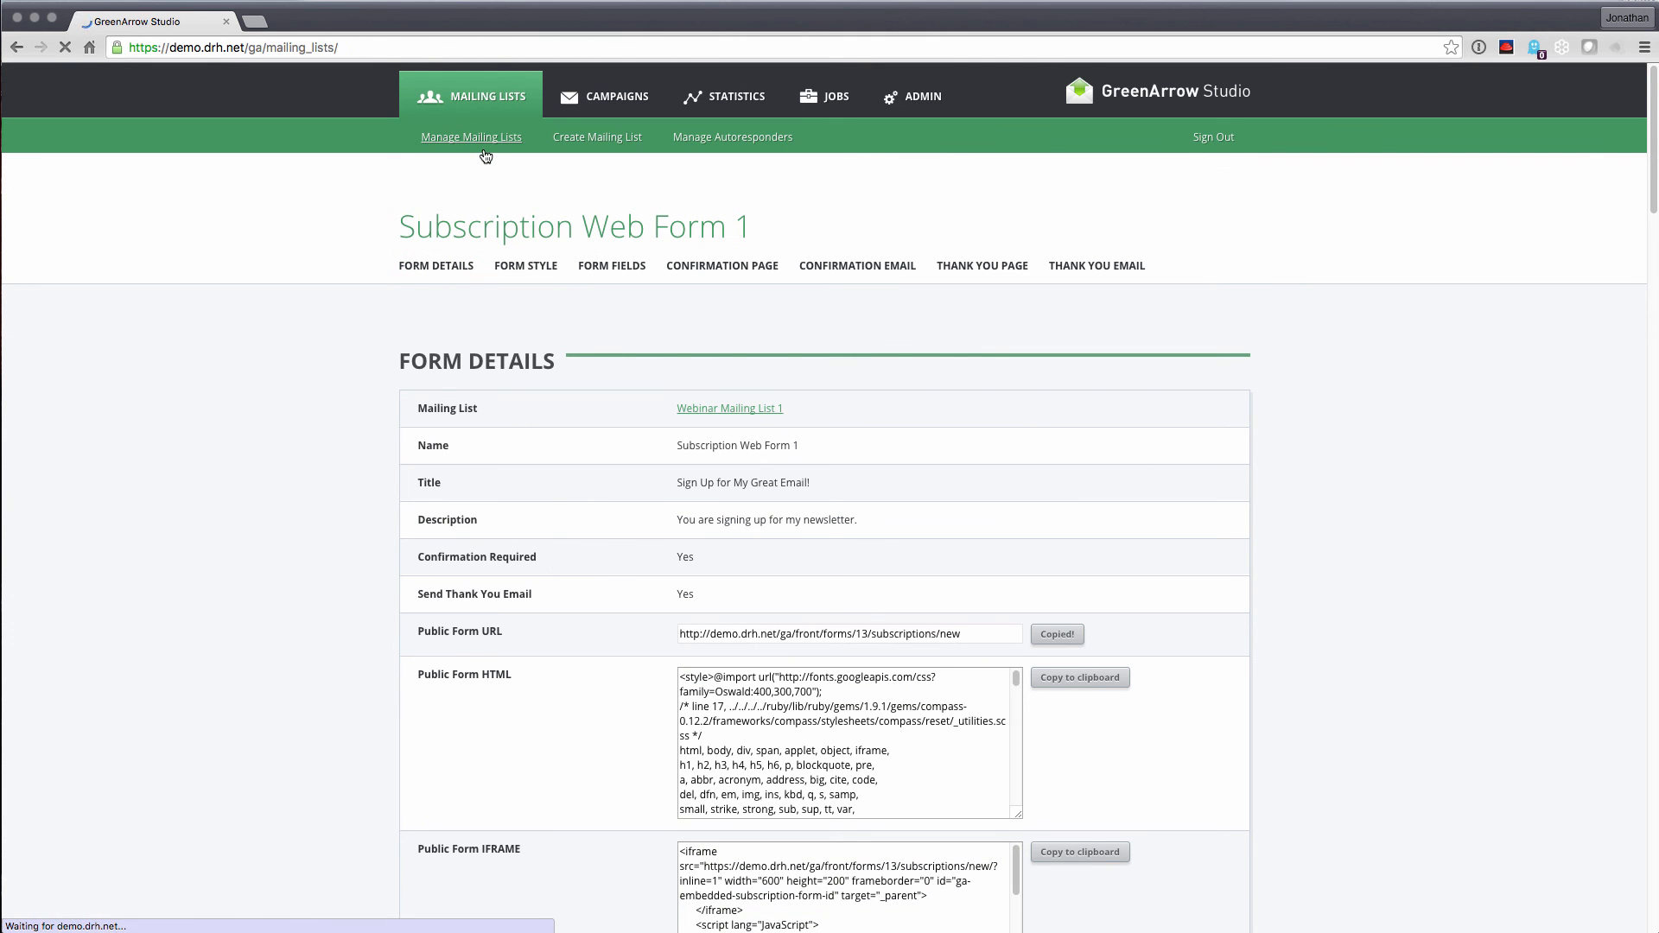
pyautogui.click(1223, 512)
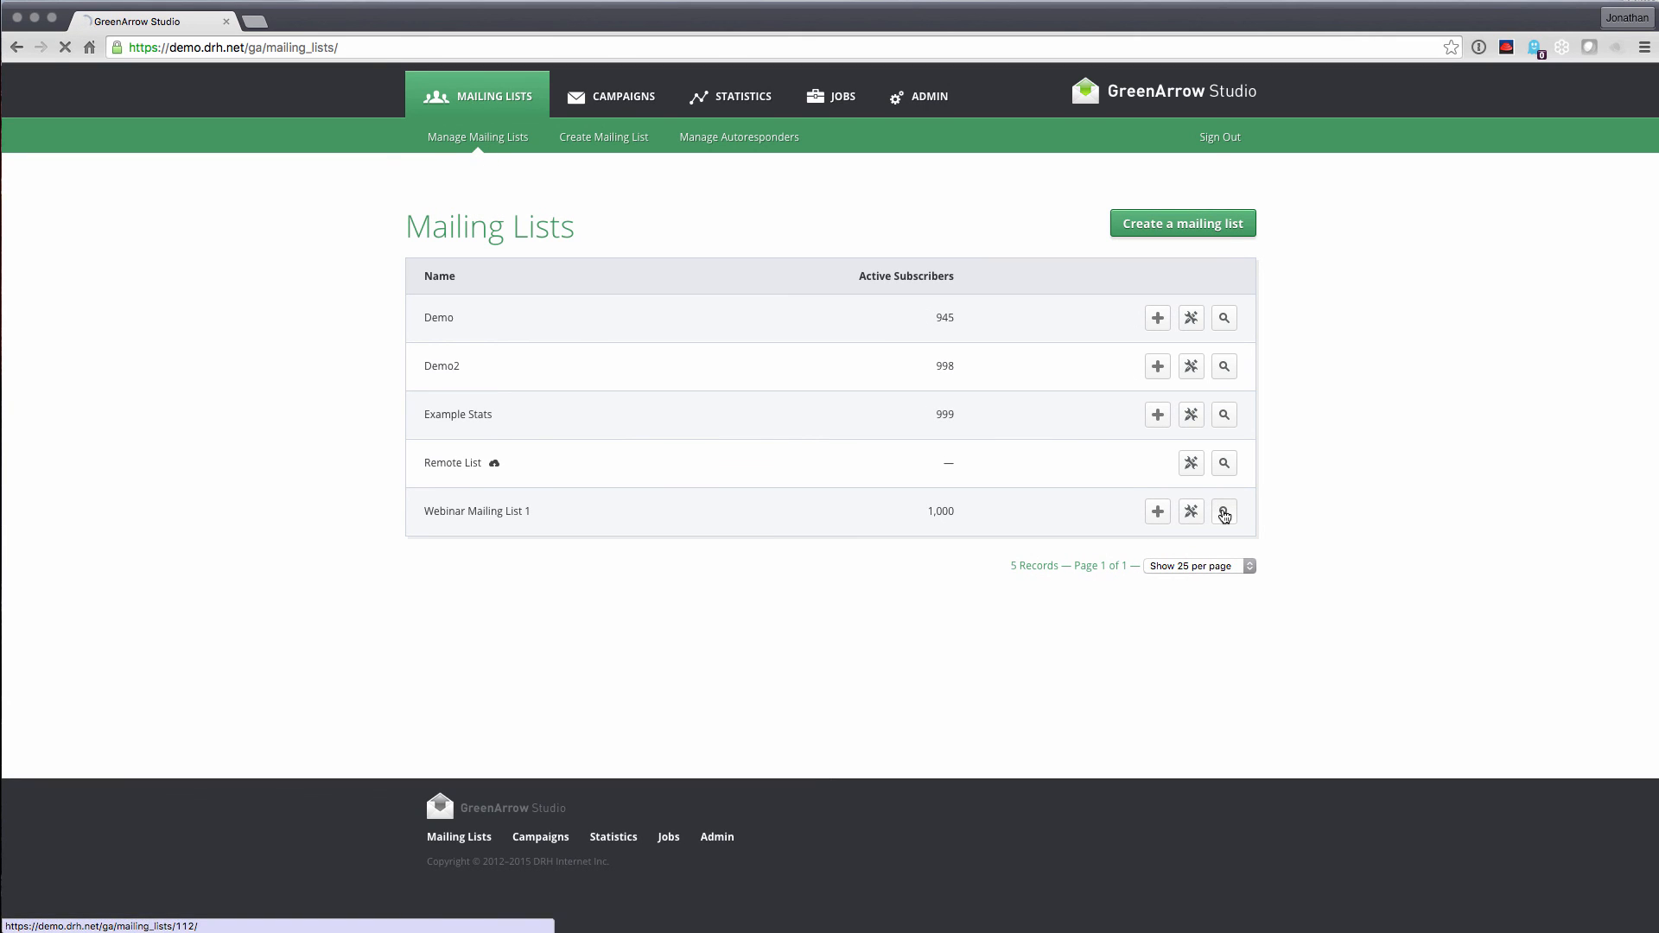